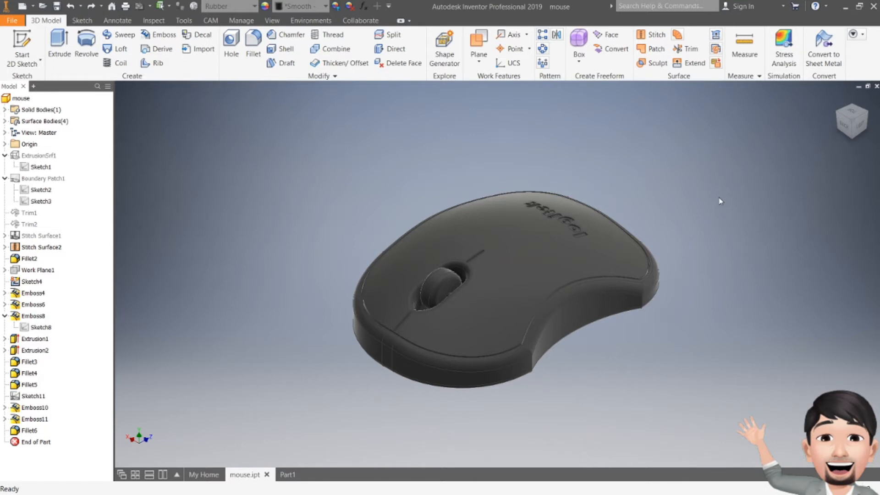
- Examine the finished mouse model from the back and in an isometric view
{"action": "left_click", "coordinate": [848, 127]}
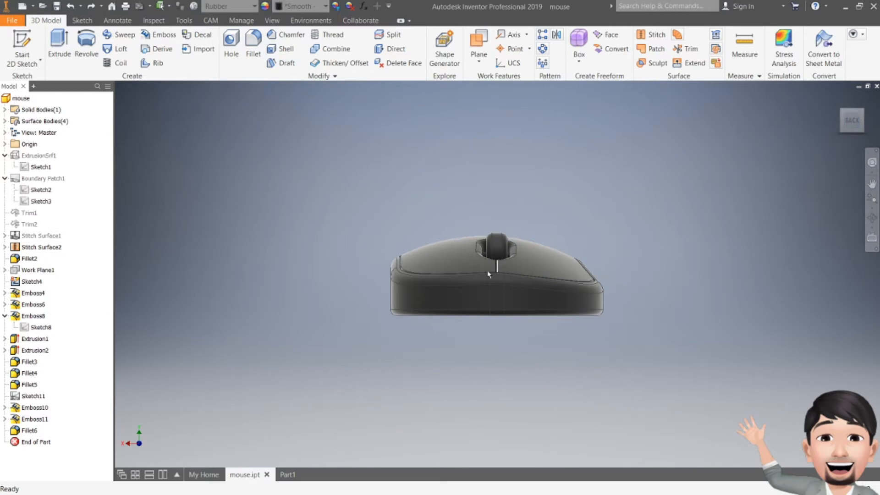
{"action": "scroll", "coordinate": [488, 274], "scroll_direction": "up", "scroll_amount": 3}
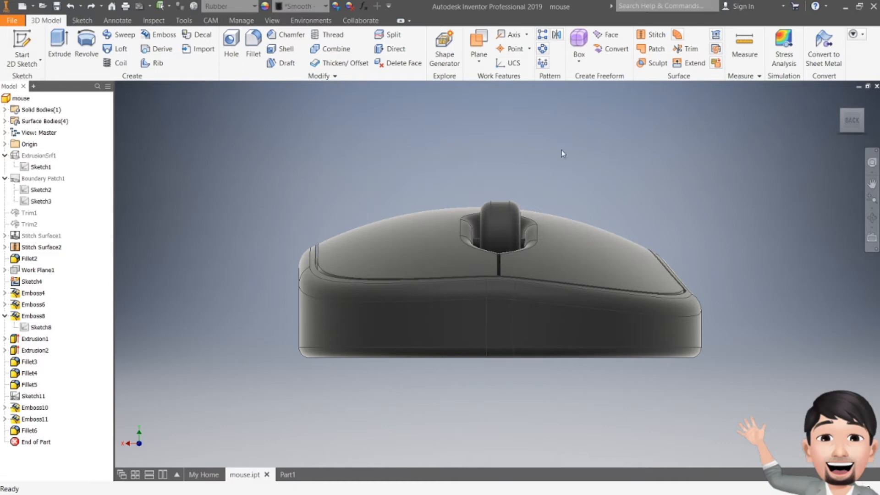
{"action": "mouse_move", "coordinate": [846, 121]}
{"action": "left_mouse_down"}
{"action": "mouse_move", "coordinate": [820, 121]}
{"action": "mouse_move", "coordinate": [808, 149]}
{"action": "left_mouse_up"}
{"action": "middle_click_drag", "start_coordinate": [681, 206], "coordinate": [688, 178]}
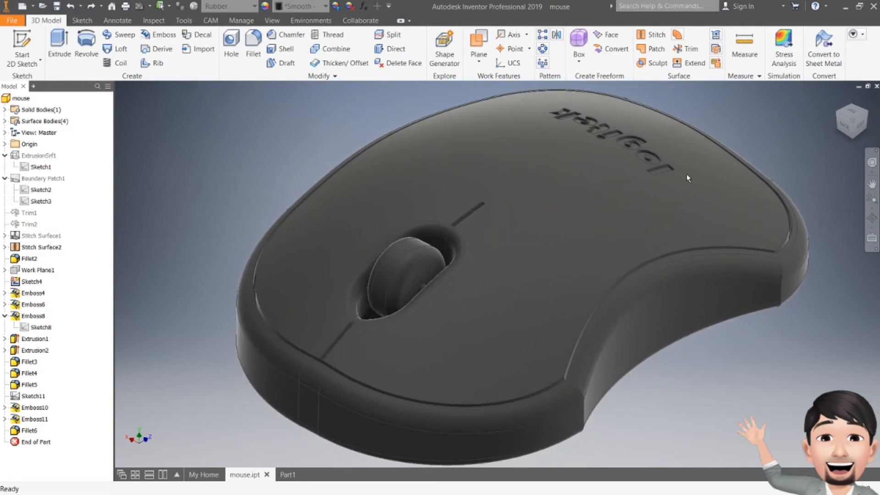
- Create a new metric part from the Standard (mm).ipt template
{"action": "left_click", "coordinate": [200, 475]}
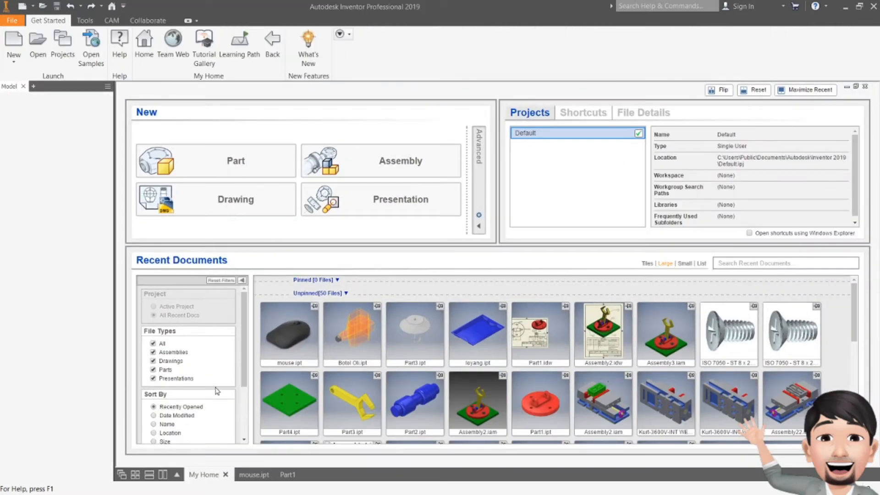
{"action": "left_click", "coordinate": [14, 46]}
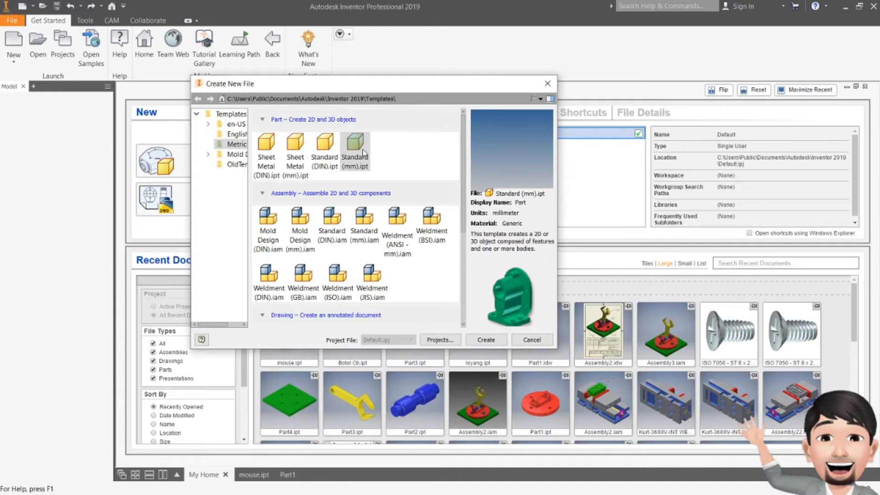
{"action": "left_click", "coordinate": [486, 339]}
{"action": "left_click", "coordinate": [408, 291]}
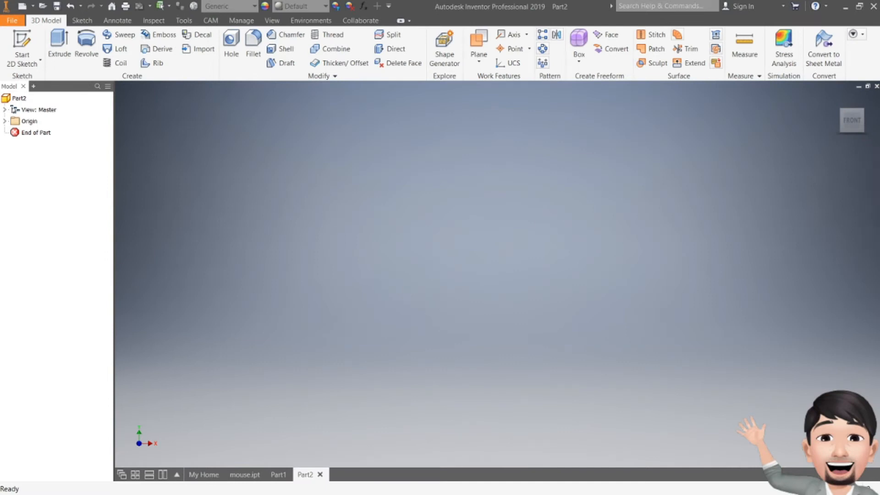
- Start a 2D sketch on the XZ plane and rotate the view so the sketch's long direction runs vertically
{"action": "left_click", "coordinate": [28, 44]}
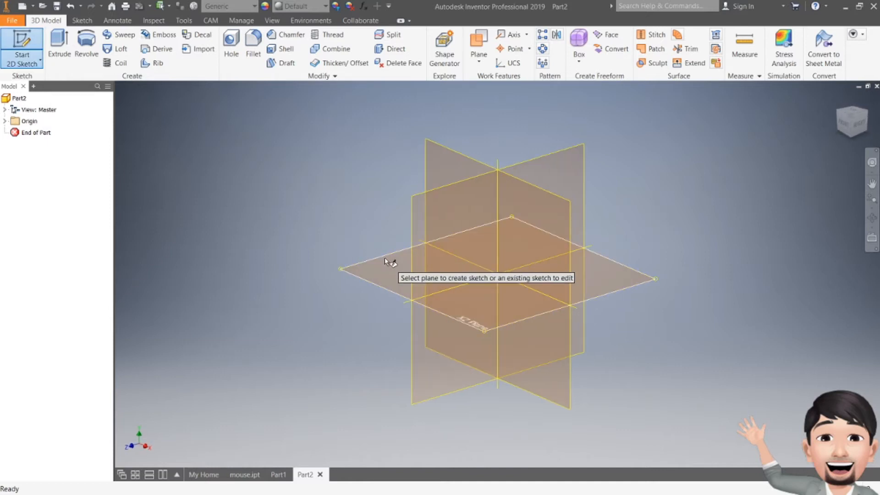
{"action": "left_click", "coordinate": [385, 257]}
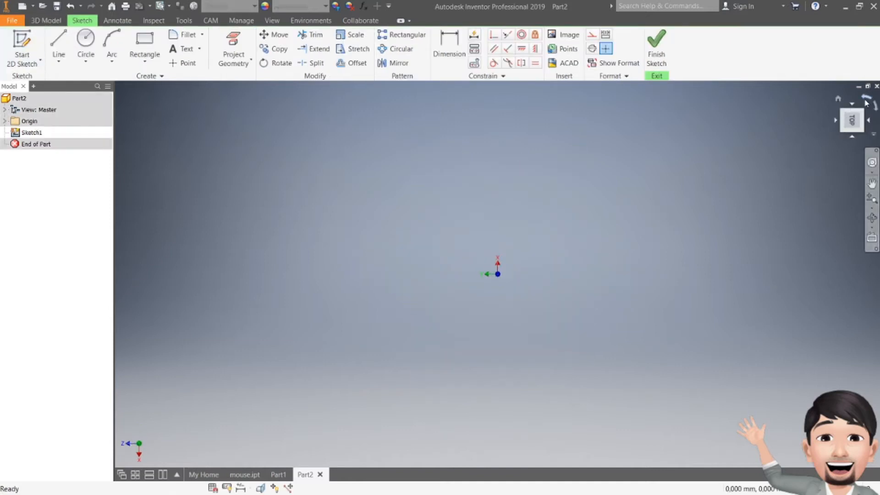
{"action": "left_click", "coordinate": [866, 100]}
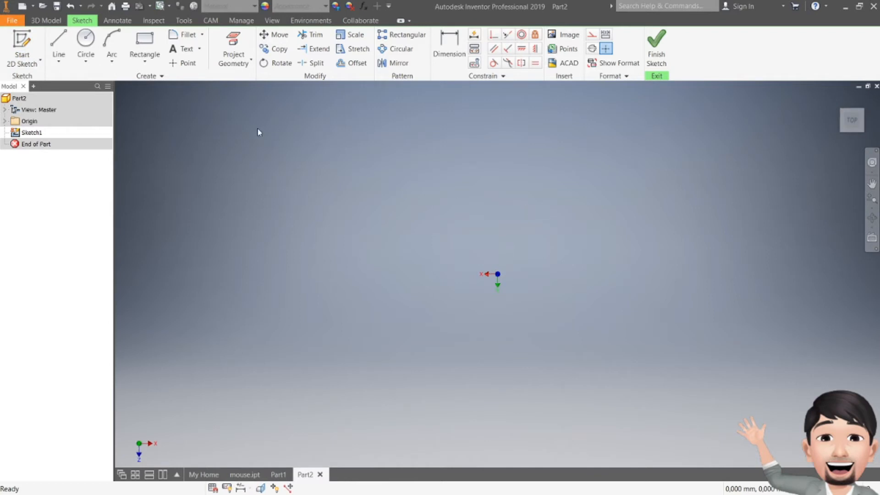
- Draw a two-point center rectangle on the origin, 75 mm wide and 110 mm high
{"action": "left_click", "coordinate": [145, 60]}
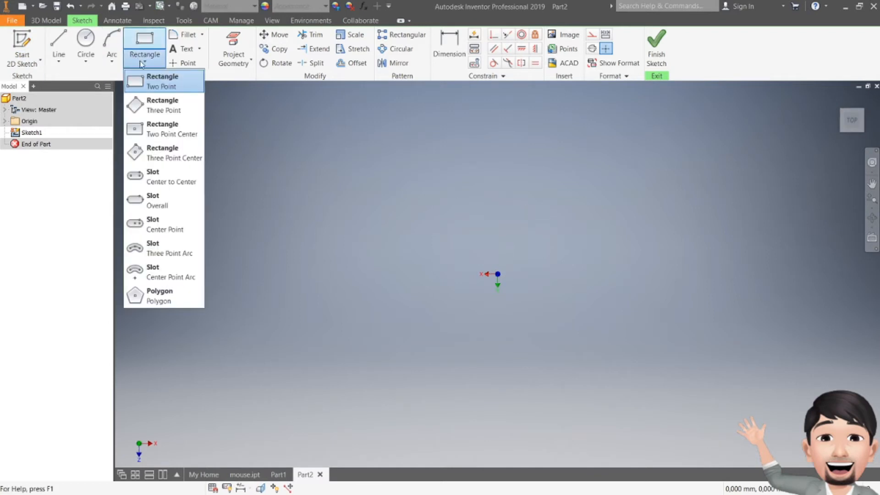
{"action": "left_click", "coordinate": [164, 132]}
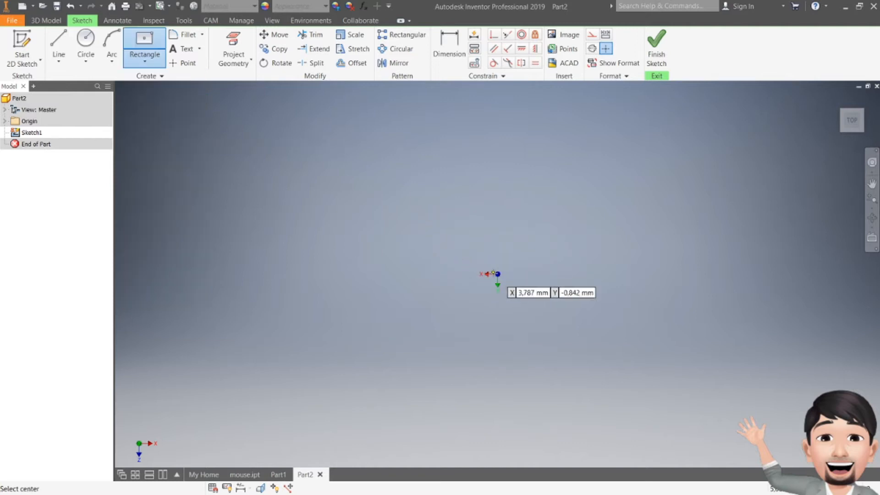
{"action": "left_click", "coordinate": [497, 274]}
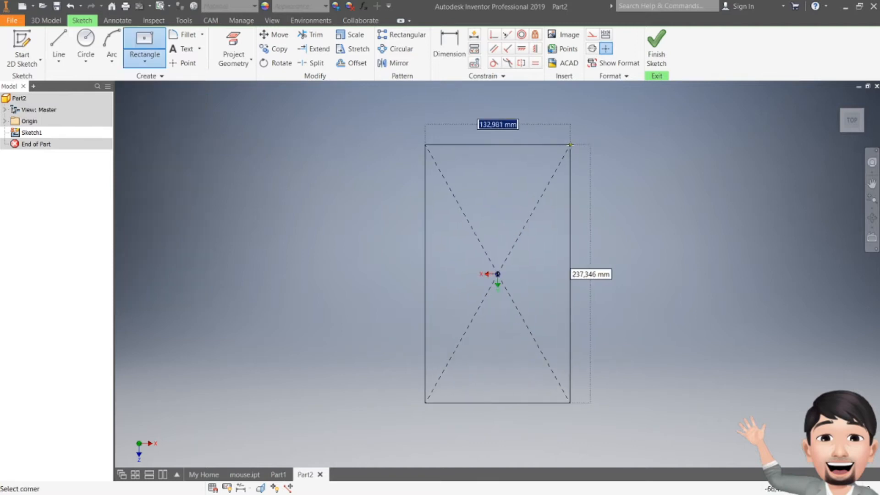
{"action": "type", "text": "75"}
{"action": "key", "text": "Tab"}
{"action": "type", "text": "110"}
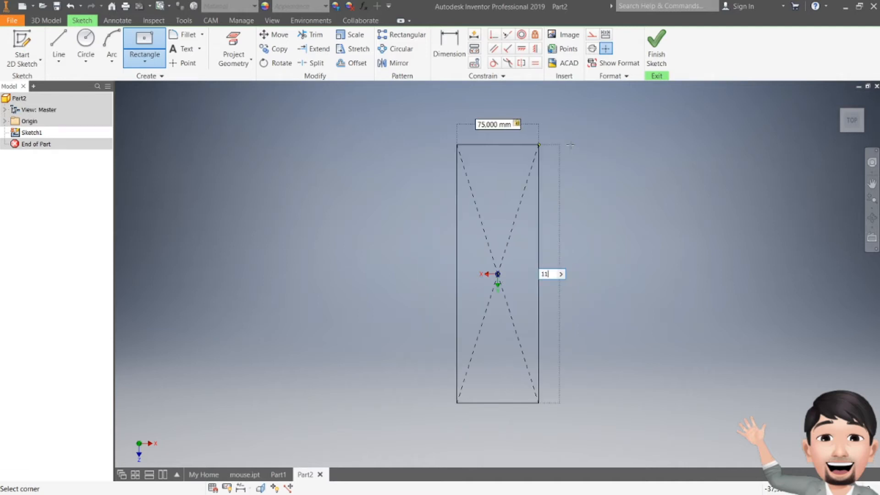
{"action": "key", "text": "Return"}
{"action": "key", "text": "Escape"}
{"action": "scroll", "coordinate": [501, 266], "scroll_direction": "up", "scroll_amount": 3}
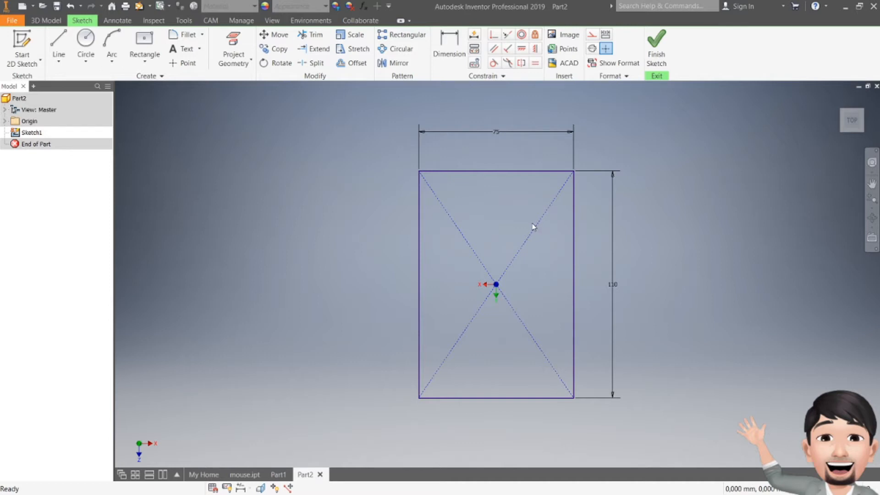
- Round the rectangle's two lower corners with 20 mm sketch fillets
{"action": "left_click", "coordinate": [182, 36]}
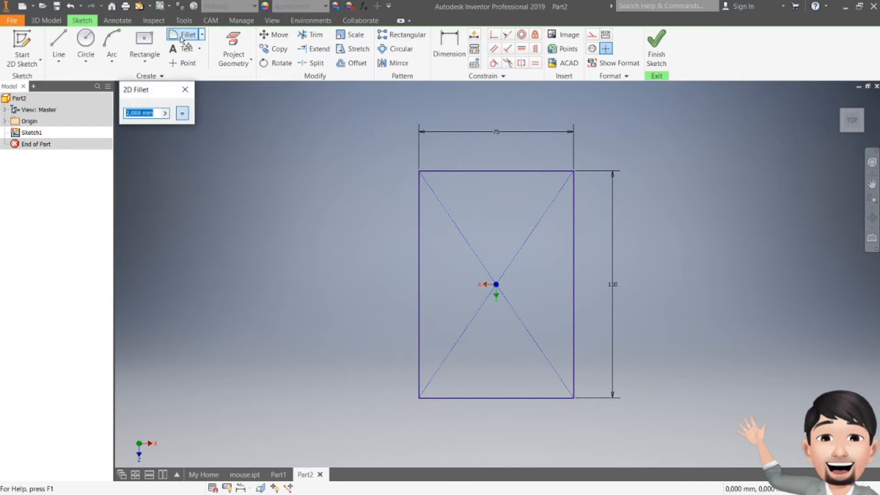
{"action": "type", "text": "230"}
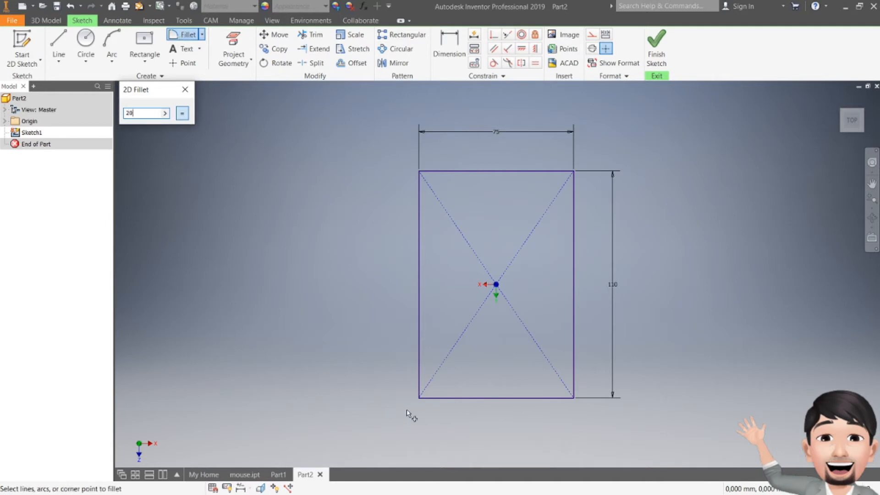
{"action": "left_click", "coordinate": [419, 398]}
{"action": "left_click", "coordinate": [573, 397]}
- Round the rectangle's two upper corners with 35 mm sketch fillets and delete the diagonal construction lines
{"action": "left_click", "coordinate": [124, 113]}
{"action": "type", "text": "35"}
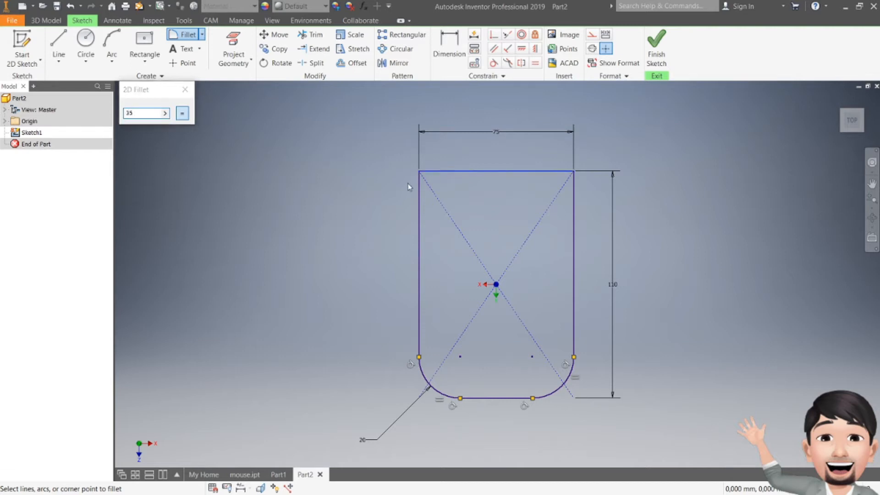
{"action": "left_click", "coordinate": [421, 193]}
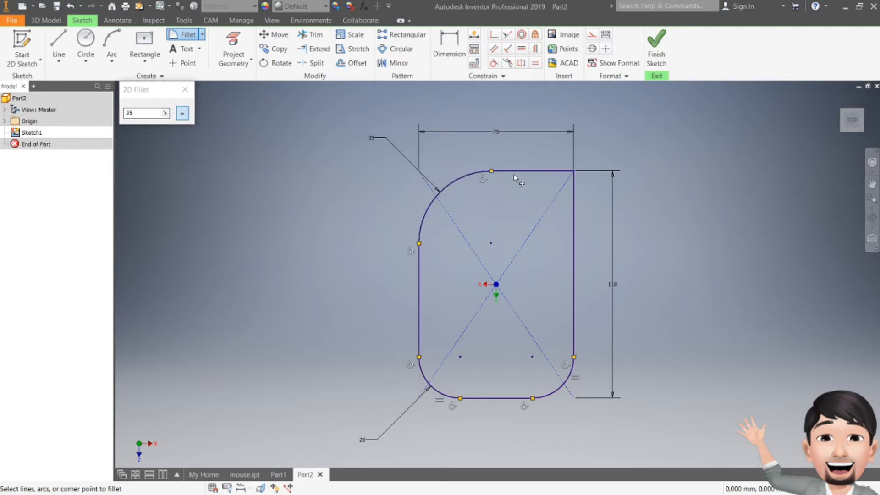
{"action": "left_click", "coordinate": [572, 205]}
{"action": "key", "text": "Escape"}
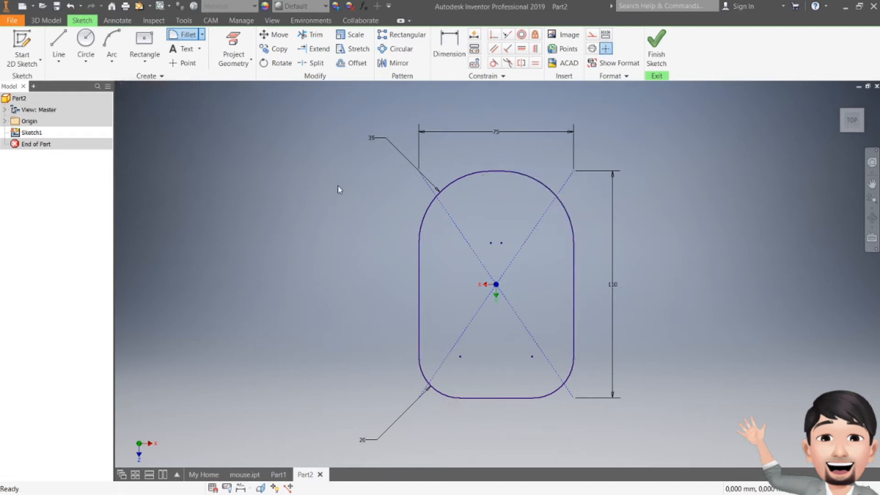
{"action": "left_click", "coordinate": [528, 243]}
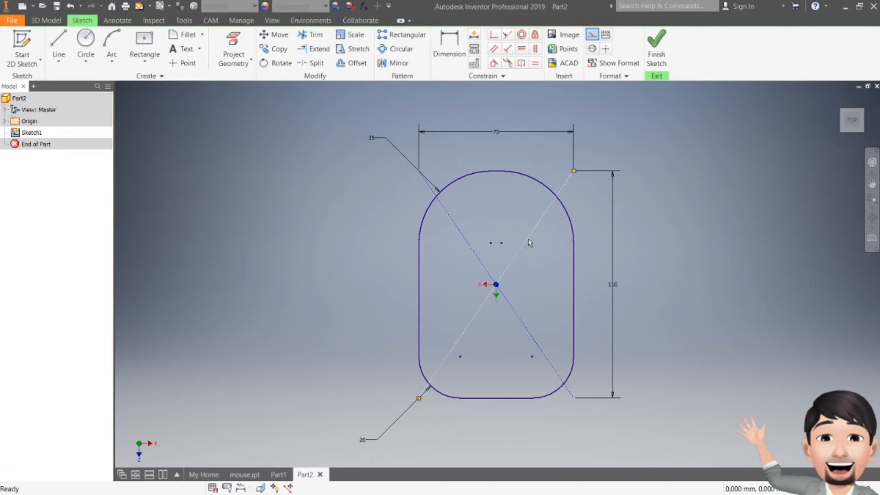
{"action": "key", "text": "Delete"}
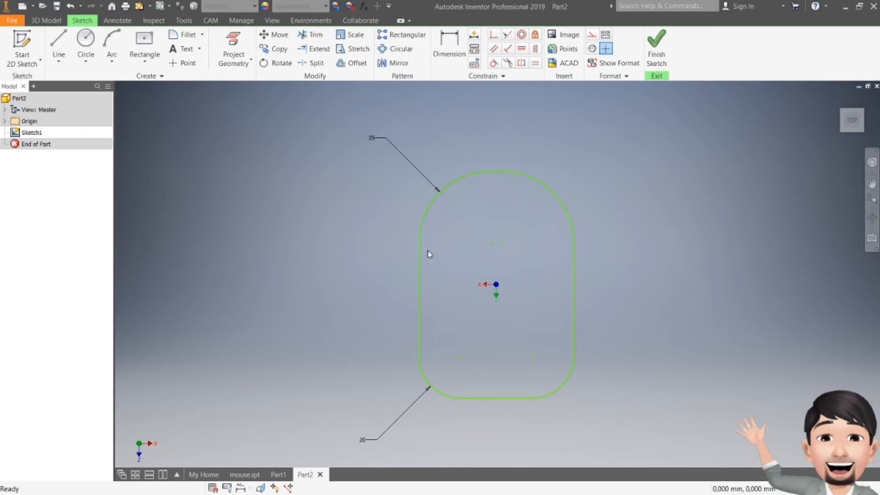
- Draw a three-point arc curving inward between the endpoints of the outline's left straight edge, spanning 55 mm
{"action": "left_click", "coordinate": [112, 41]}
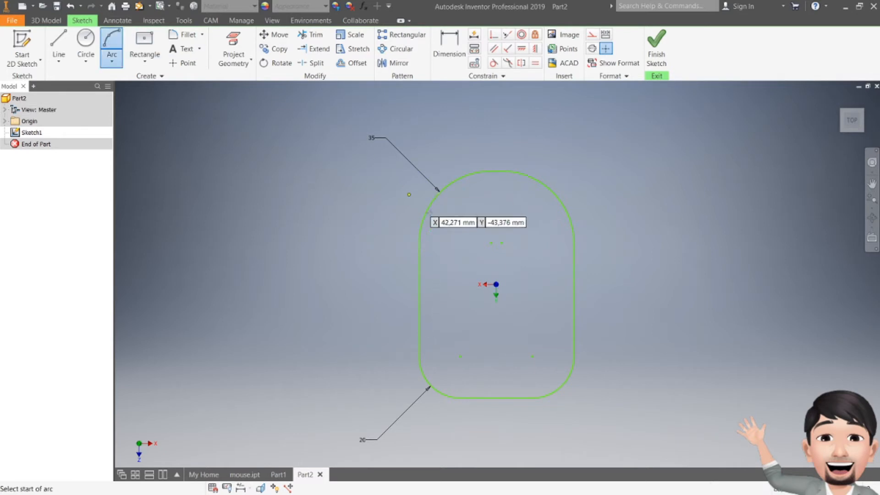
{"action": "left_click", "coordinate": [420, 242]}
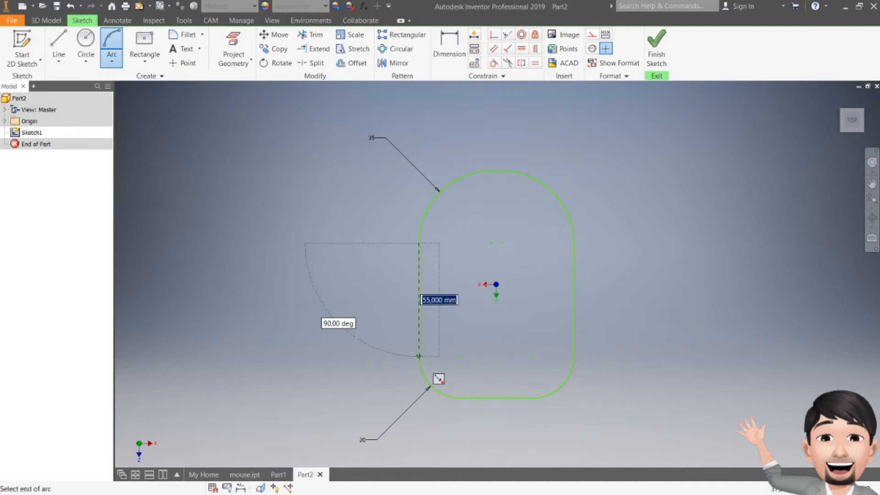
{"action": "left_click", "coordinate": [419, 356]}
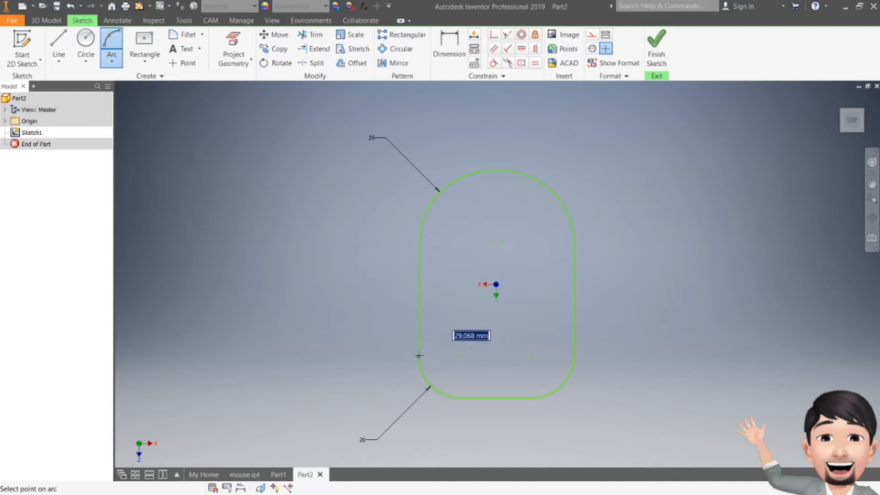
{"action": "left_click", "coordinate": [438, 299]}
{"action": "key", "text": "Escape"}
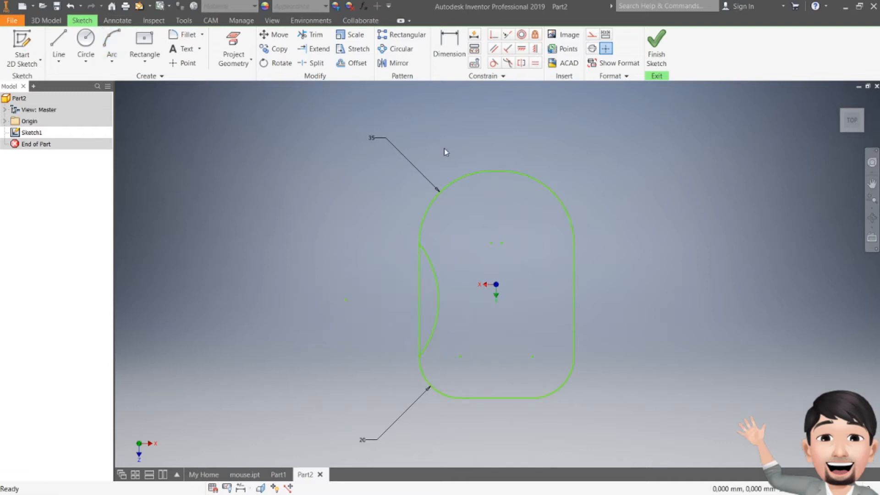
- Dimension the inward arc's radius at 60 mm and trim away the straight edge beside it
{"action": "left_click", "coordinate": [449, 46]}
{"action": "left_click", "coordinate": [435, 268]}
{"action": "left_click", "coordinate": [377, 269]}
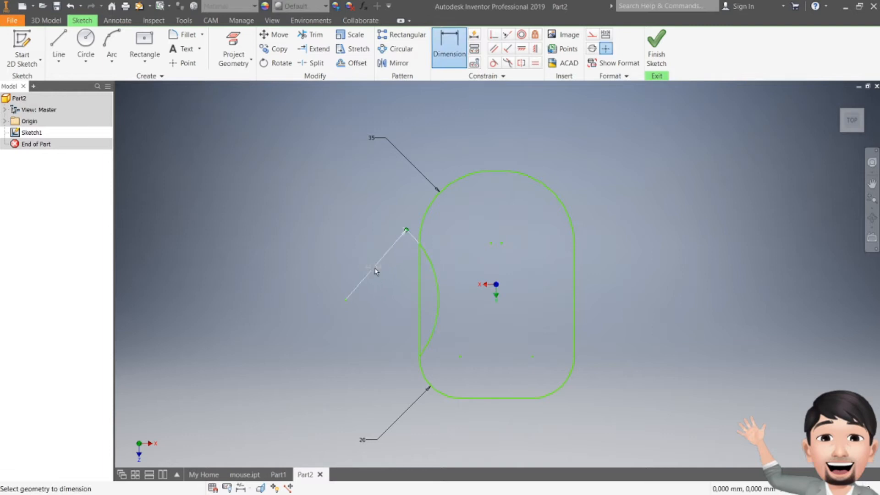
{"action": "type", "text": "60"}
{"action": "left_click", "coordinate": [372, 270]}
{"action": "type", "text": "60"}
{"action": "key", "text": "Return"}
{"action": "key", "text": "Escape"}
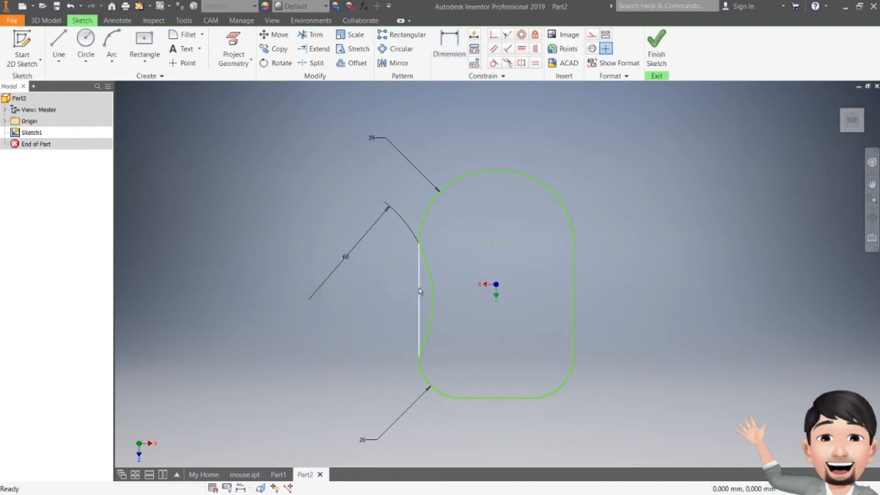
{"action": "key", "text": "x"}
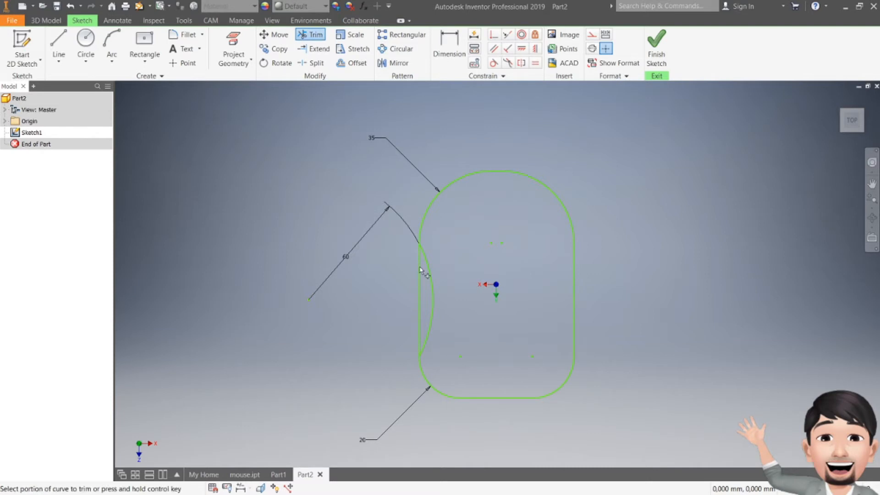
{"action": "key", "text": "Escape"}
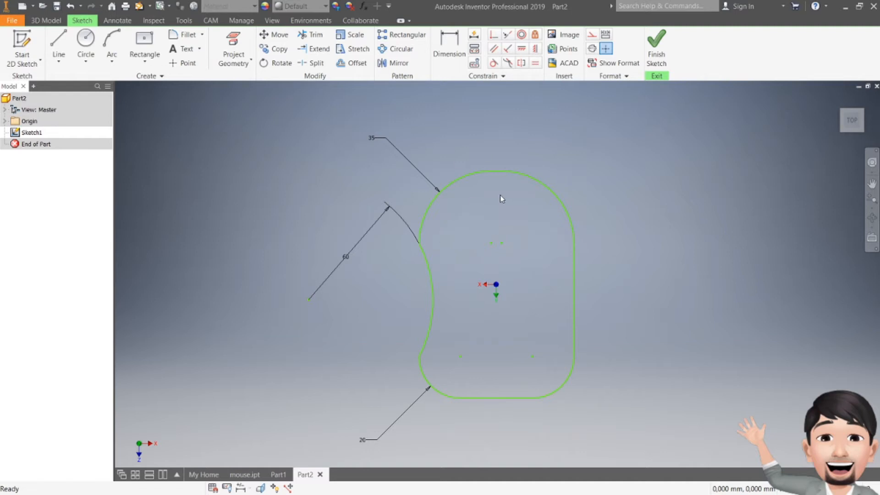
- Apply Close Loop to the outline from the upper-left fillet to the inward arc, and finish the sketch
{"action": "right_click", "coordinate": [452, 182]}
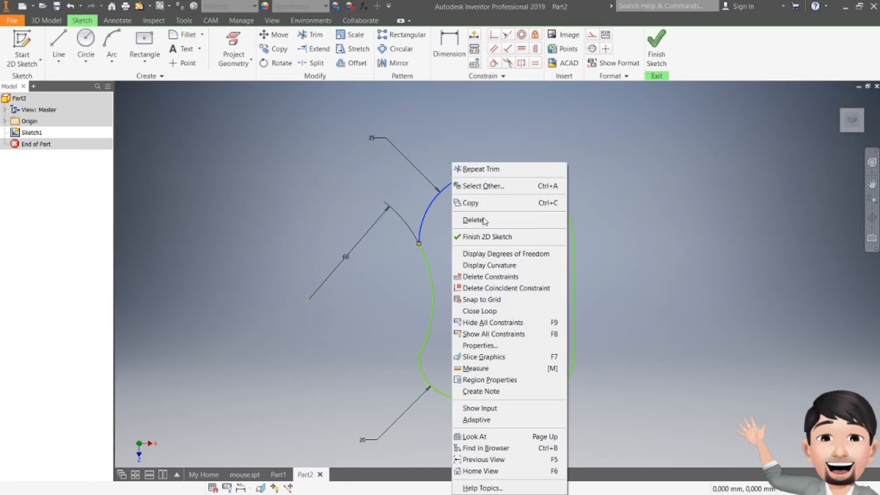
{"action": "left_click", "coordinate": [479, 310]}
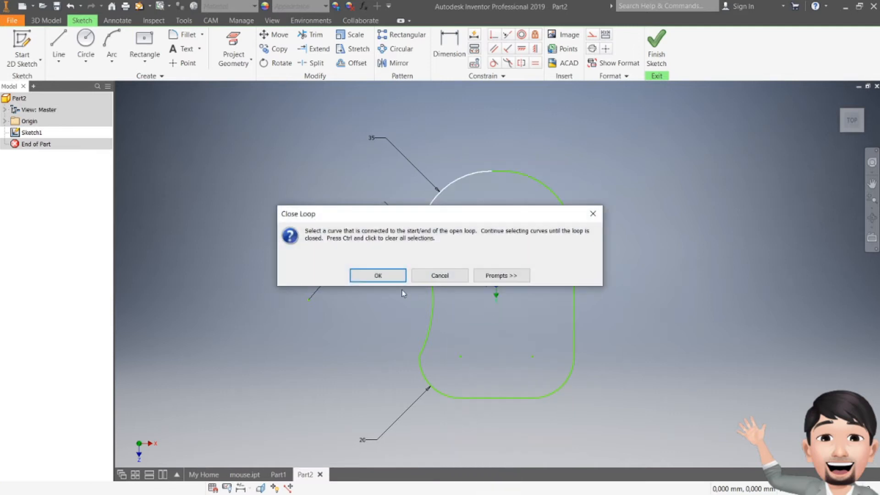
{"action": "left_click", "coordinate": [378, 274]}
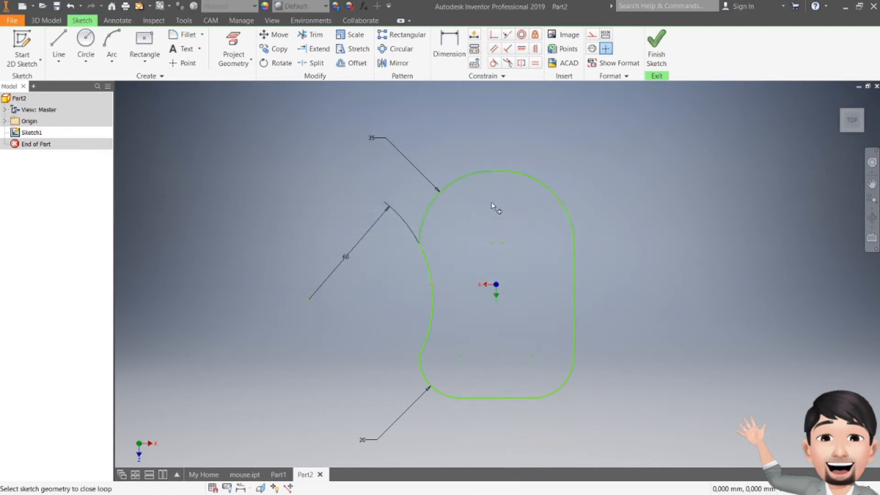
{"action": "left_click", "coordinate": [426, 257]}
{"action": "left_click", "coordinate": [410, 276]}
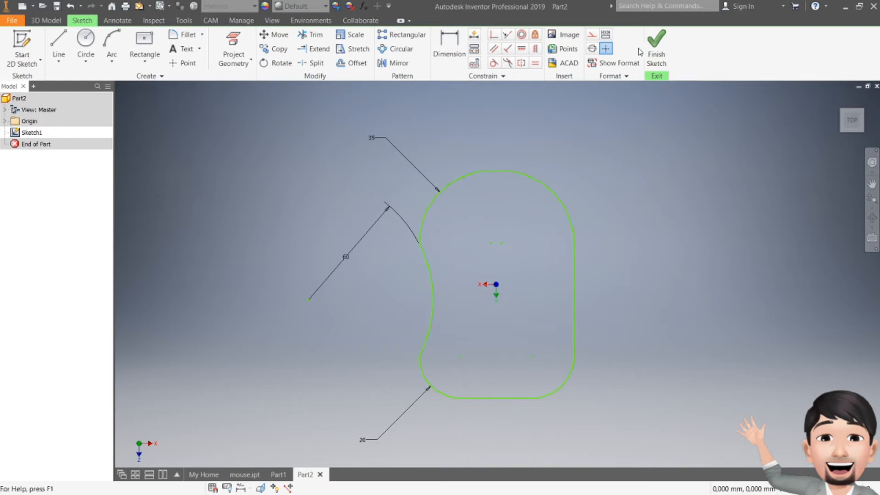
{"action": "left_click", "coordinate": [655, 46]}
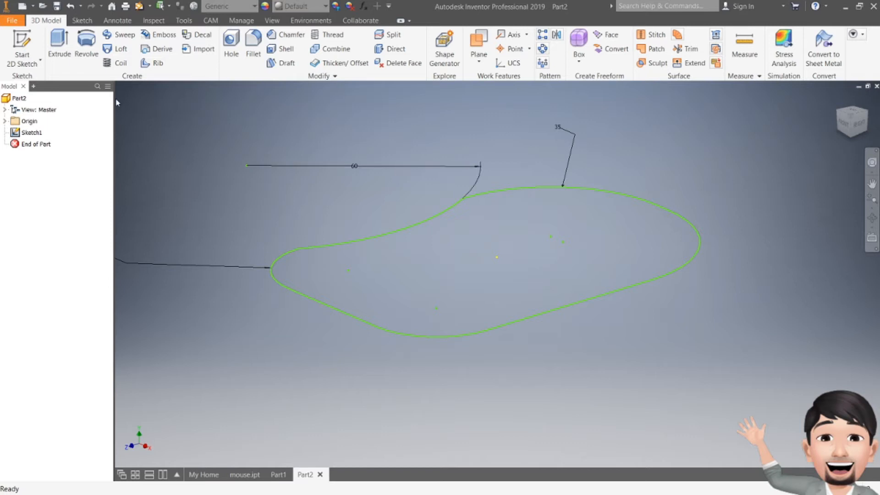
{"action": "left_click", "coordinate": [59, 46]}
{"action": "left_click_drag", "start_coordinate": [633, 127], "coordinate": [236, 177]}
{"action": "middle_click_drag", "start_coordinate": [487, 215], "coordinate": [613, 289]}
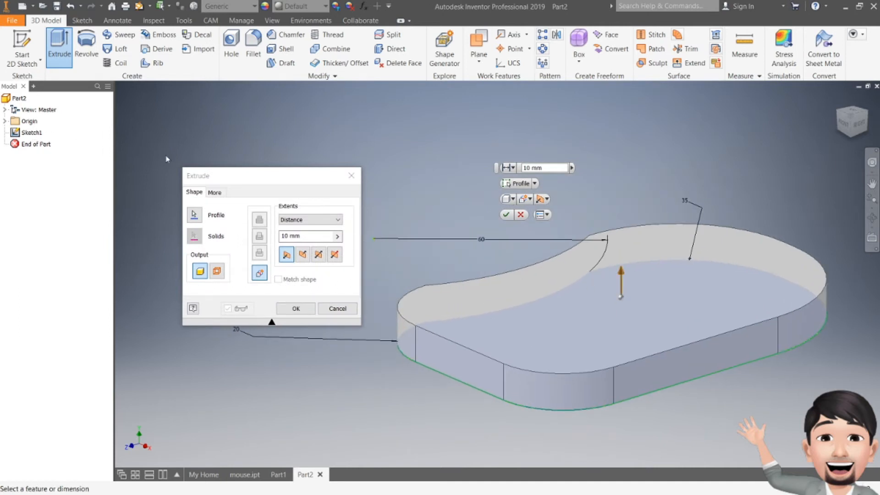
{"action": "left_click", "coordinate": [338, 308]}
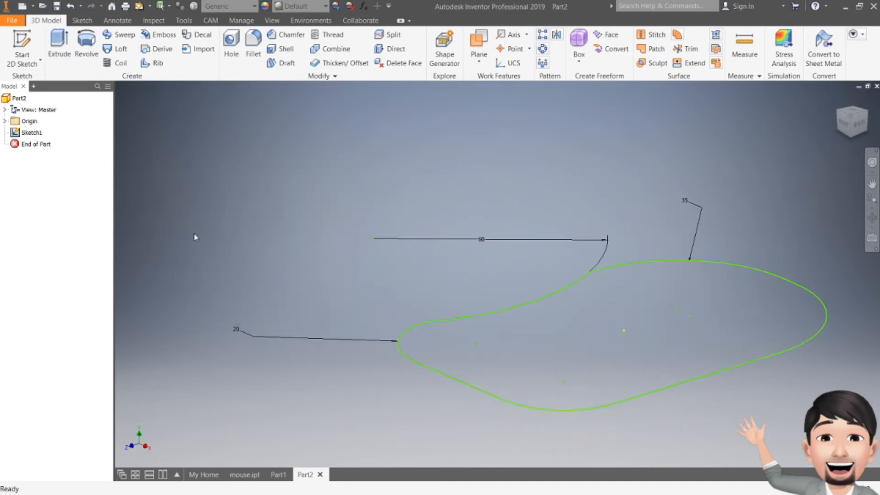
- Hide the dimensions of the mouse outline sketch
{"action": "left_click", "coordinate": [24, 132]}
{"action": "right_click", "coordinate": [23, 132]}
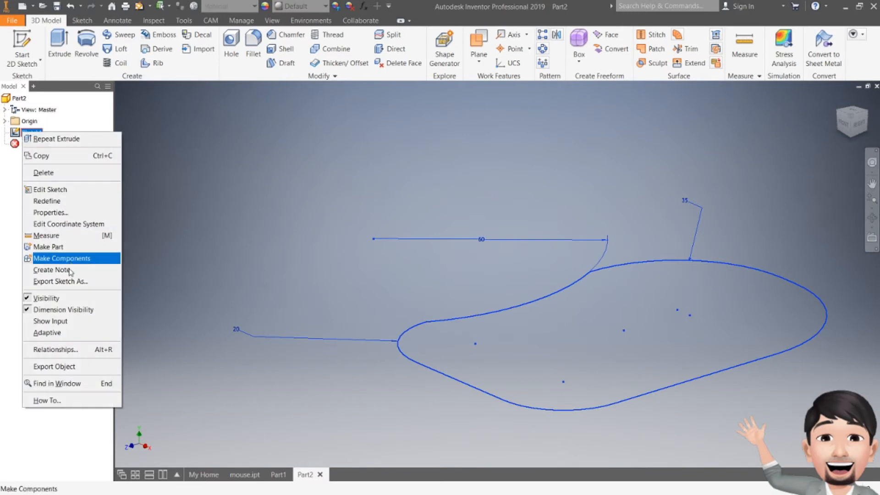
{"action": "left_click", "coordinate": [59, 309]}
{"action": "middle_click_drag", "start_coordinate": [338, 208], "coordinate": [327, 182]}
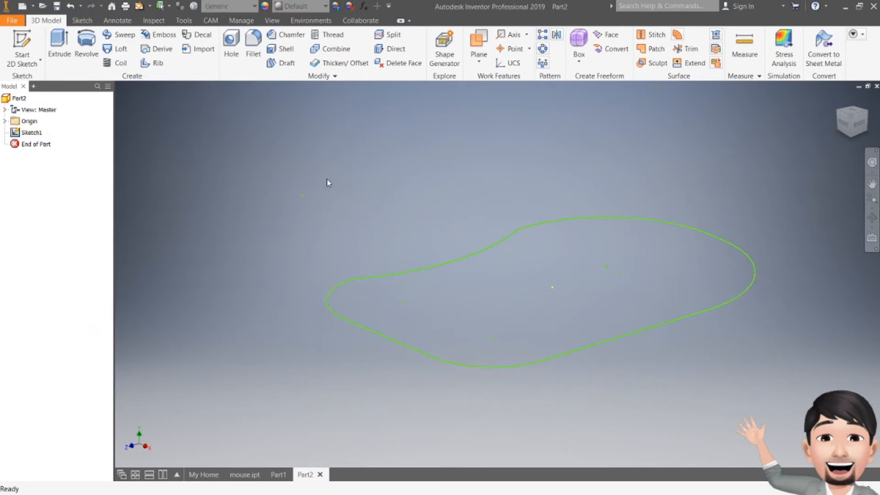
- Extrude the closed outline 75 mm upward with the output set to a surface instead of a solid
{"action": "left_click", "coordinate": [60, 46]}
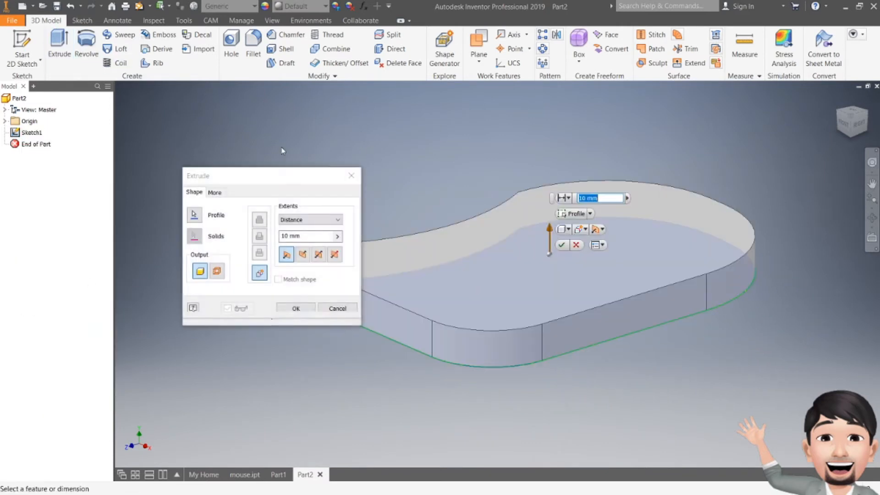
{"action": "left_click_drag", "start_coordinate": [277, 176], "coordinate": [224, 124]}
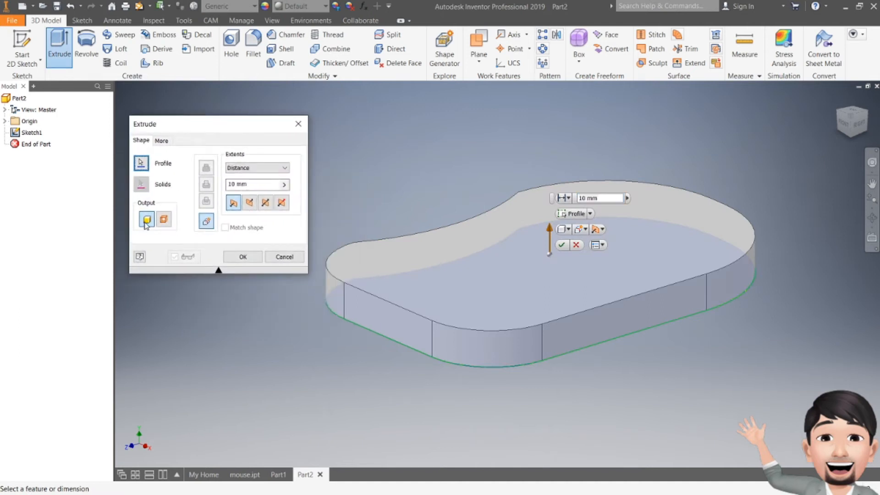
{"action": "left_click", "coordinate": [166, 220]}
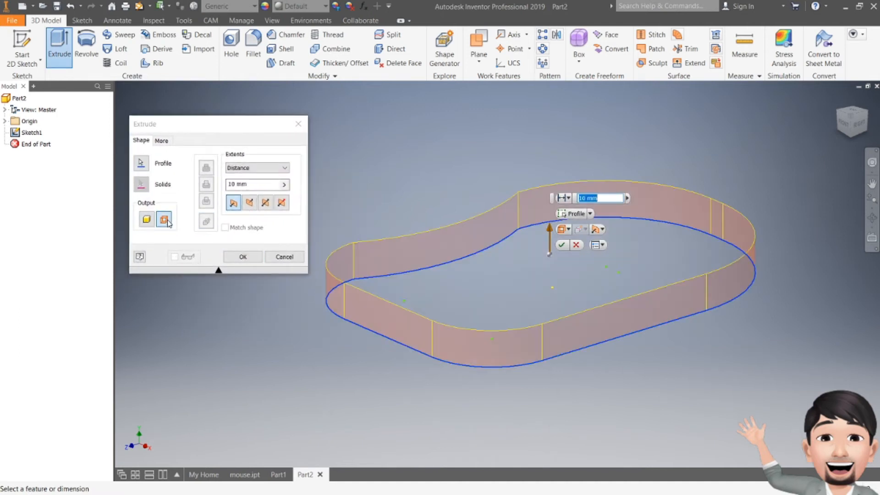
{"action": "left_click", "coordinate": [239, 204]}
{"action": "left_click_drag", "start_coordinate": [549, 229], "coordinate": [552, 103]}
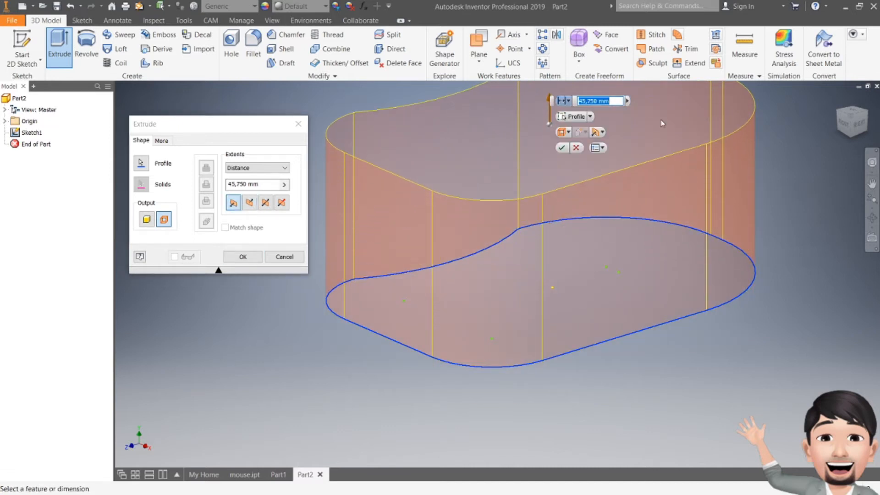
{"action": "left_click", "coordinate": [844, 125]}
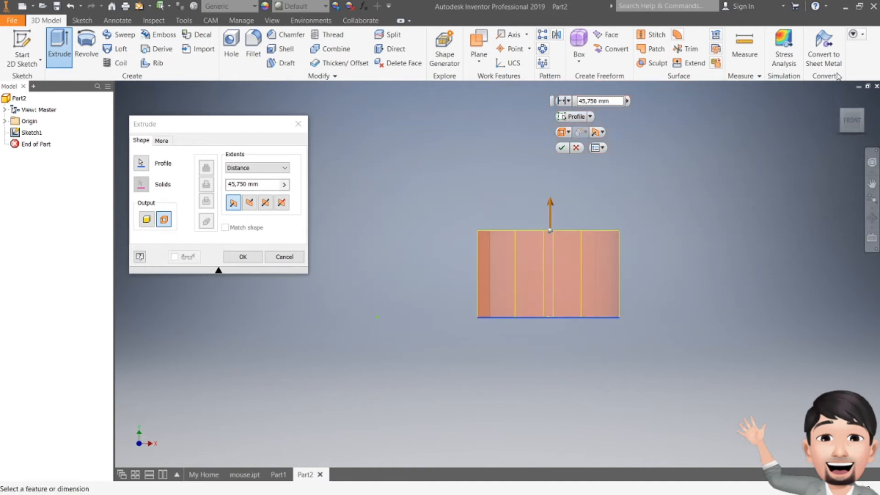
{"action": "left_click_drag", "start_coordinate": [855, 124], "coordinate": [803, 153]}
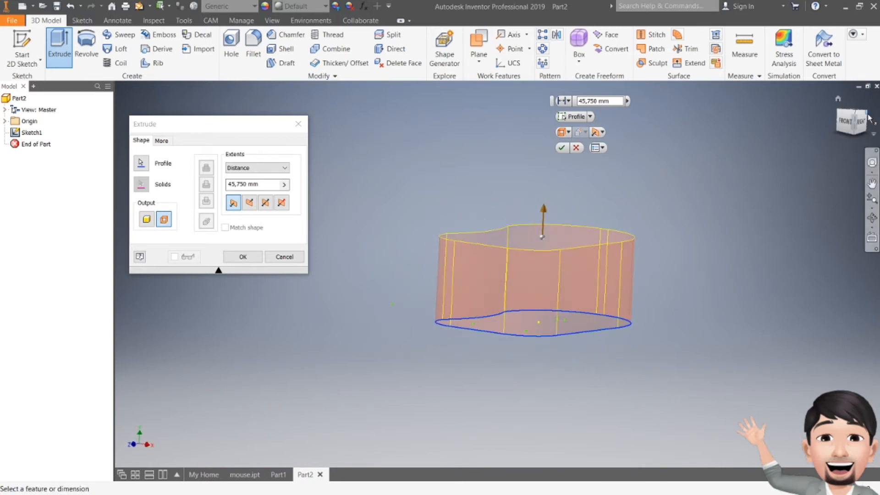
{"action": "left_click_drag", "start_coordinate": [857, 121], "coordinate": [819, 143]}
{"action": "left_click_drag", "start_coordinate": [610, 101], "coordinate": [549, 101]}
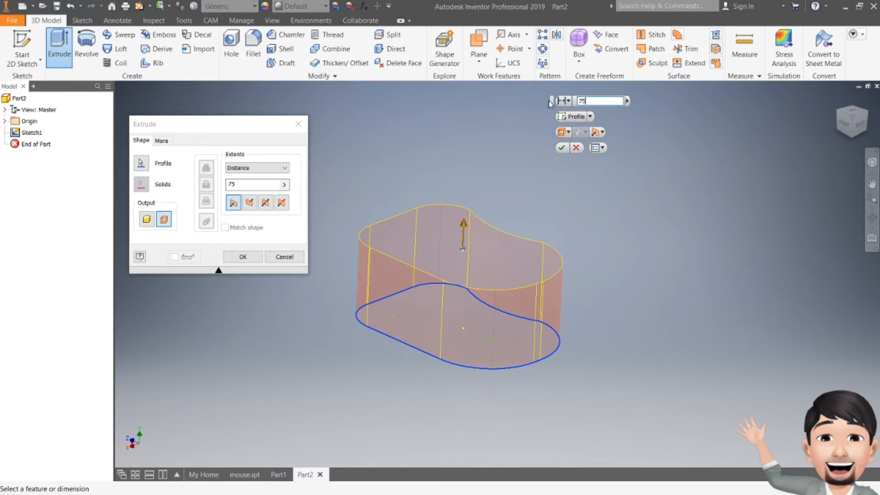
{"action": "key", "text": "Return"}
- Start a new 2D sketch on the origin's YZ plane
{"action": "left_click_drag", "start_coordinate": [856, 129], "coordinate": [794, 135]}
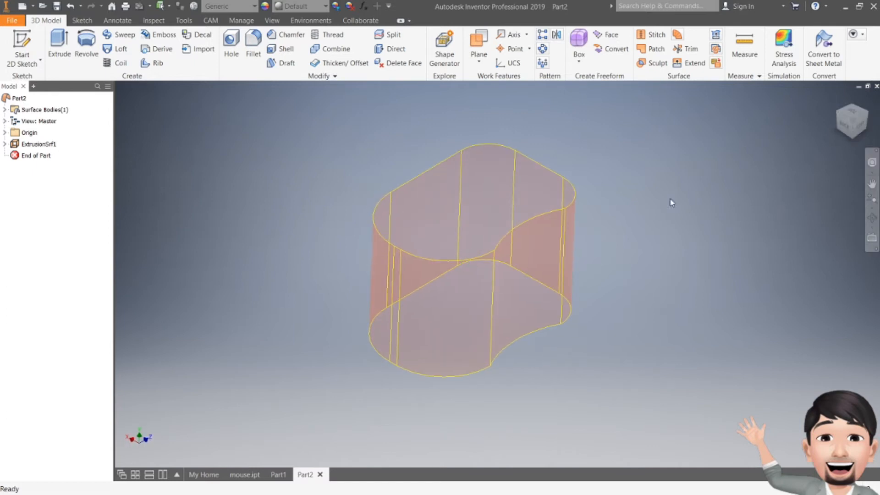
{"action": "left_click", "coordinate": [845, 131]}
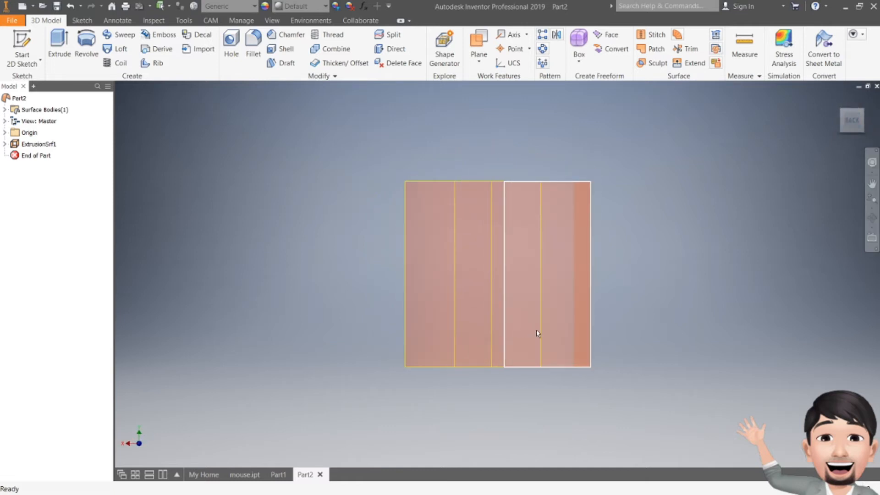
{"action": "mouse_move", "coordinate": [856, 118]}
{"action": "left_mouse_down"}
{"action": "mouse_move", "coordinate": [822, 124]}
{"action": "mouse_move", "coordinate": [778, 151]}
{"action": "mouse_move", "coordinate": [858, 120]}
{"action": "left_mouse_up"}
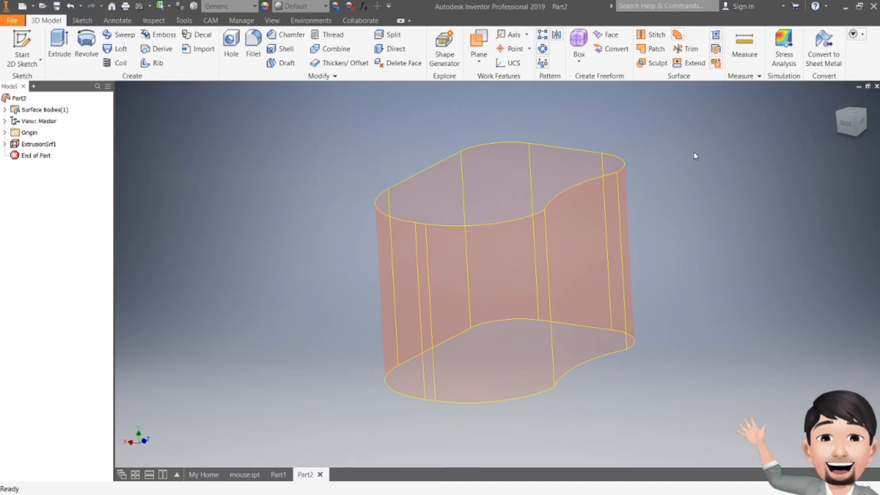
{"action": "left_click_drag", "start_coordinate": [852, 130], "coordinate": [790, 147]}
{"action": "left_click_drag", "start_coordinate": [853, 123], "coordinate": [870, 152]}
{"action": "left_click", "coordinate": [5, 133]}
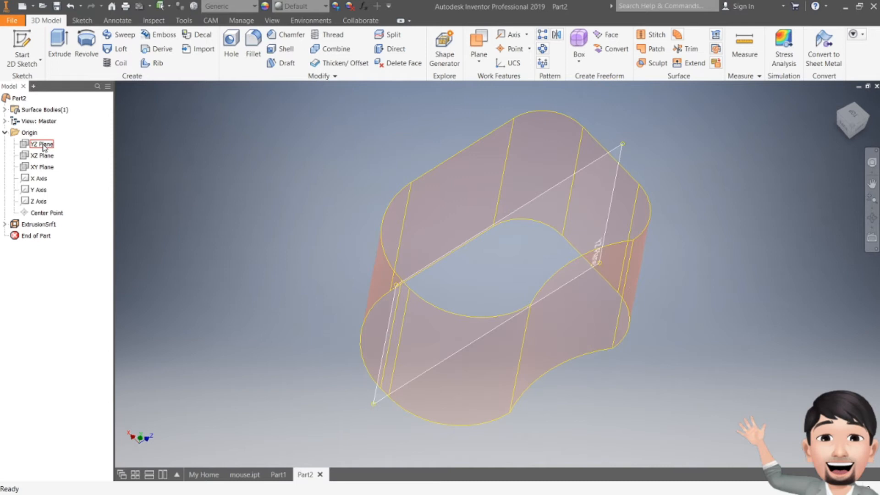
{"action": "key", "text": "s"}
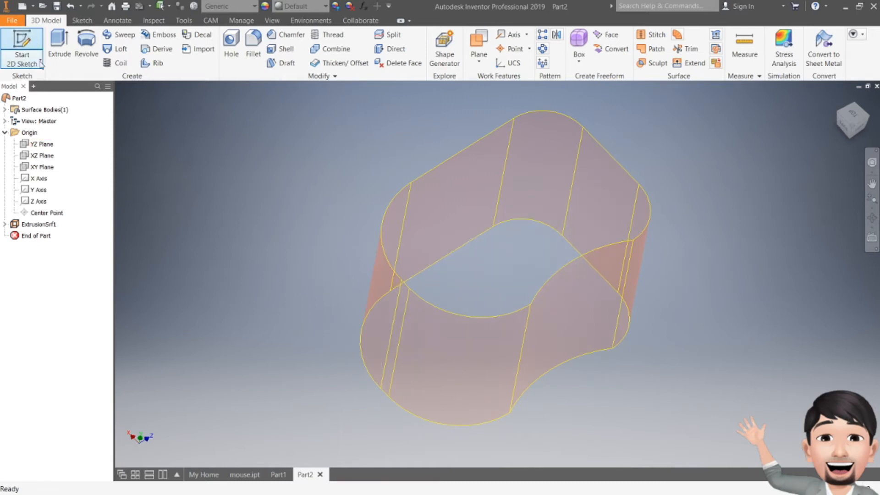
{"action": "left_click", "coordinate": [43, 145]}
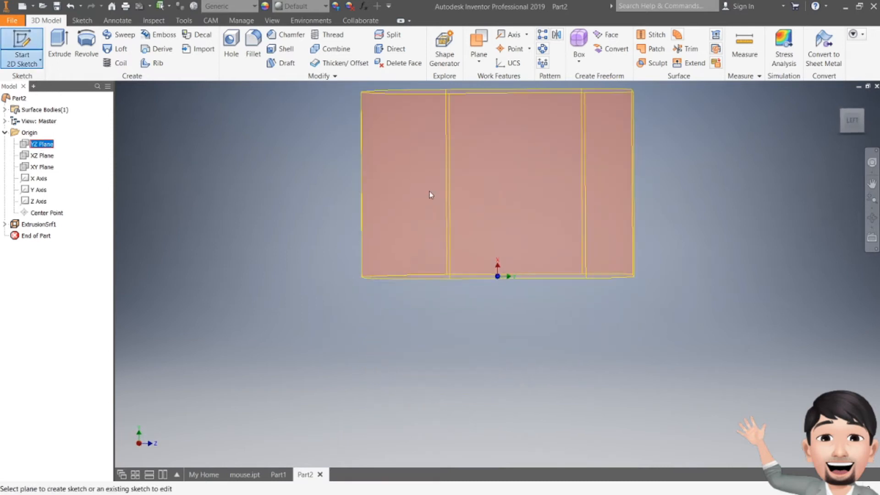
{"action": "left_click_drag", "start_coordinate": [478, 211], "coordinate": [453, 274]}
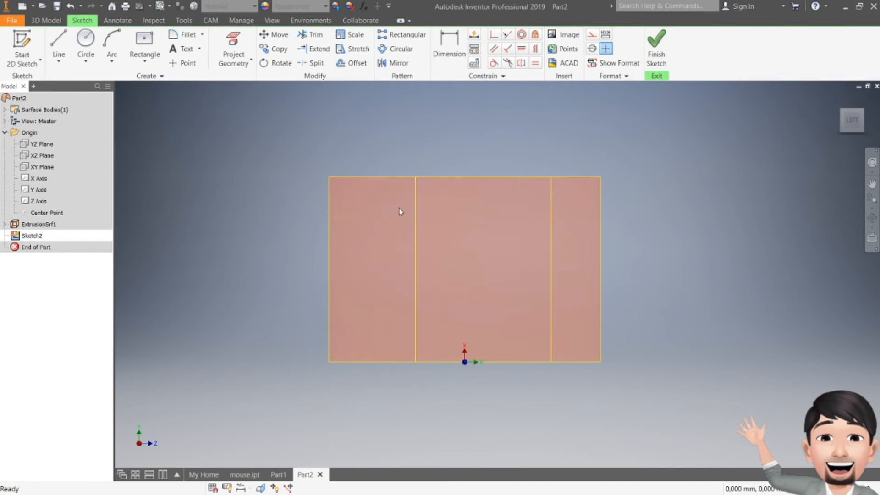
- Draw an upward-bulging three-point arc extending past both sides of the surface body, its left end about 73 mm from the origin horizontally
{"action": "left_click", "coordinate": [110, 49]}
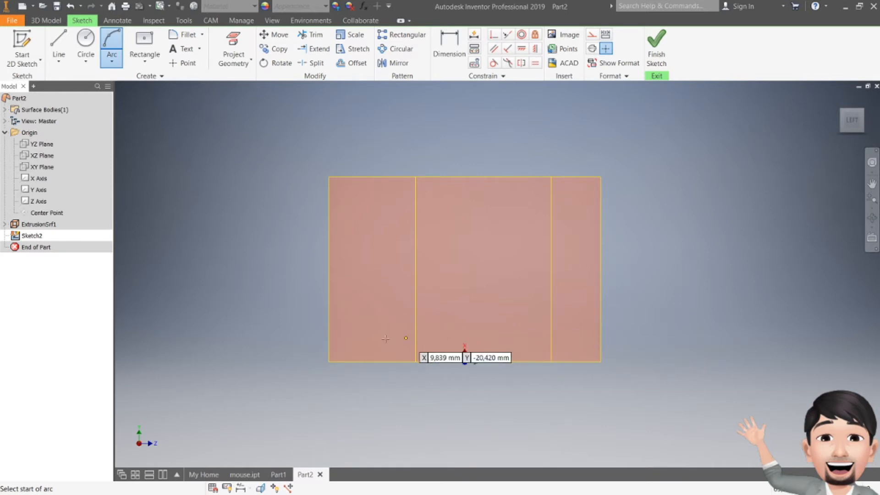
{"action": "left_click", "coordinate": [284, 350]}
{"action": "left_click", "coordinate": [637, 349]}
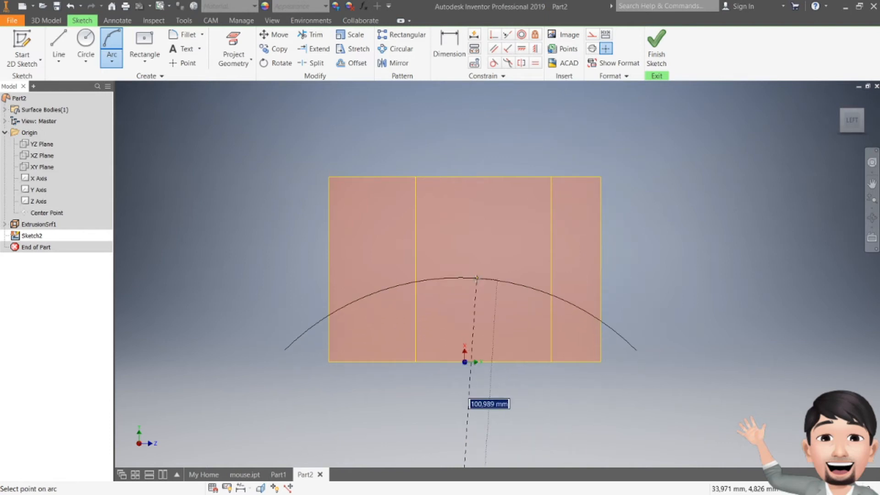
{"action": "left_click", "coordinate": [476, 280]}
{"action": "key", "text": "Escape"}
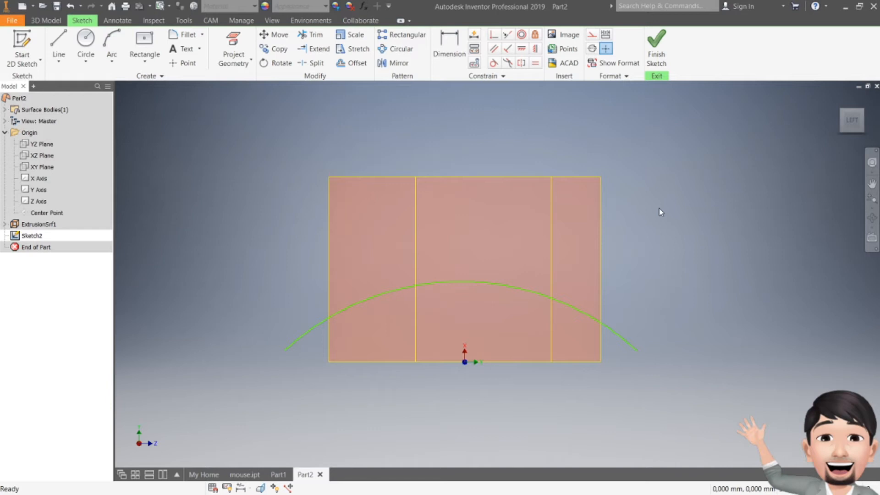
- Dimension the horizontal distance from the arc's left endpoint to the origin at 60 mm
{"action": "left_click", "coordinate": [455, 58]}
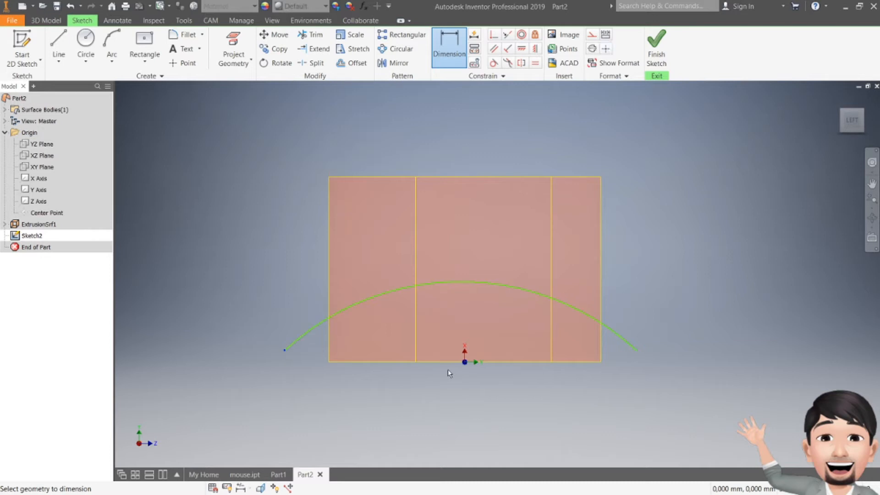
{"action": "left_click", "coordinate": [851, 121]}
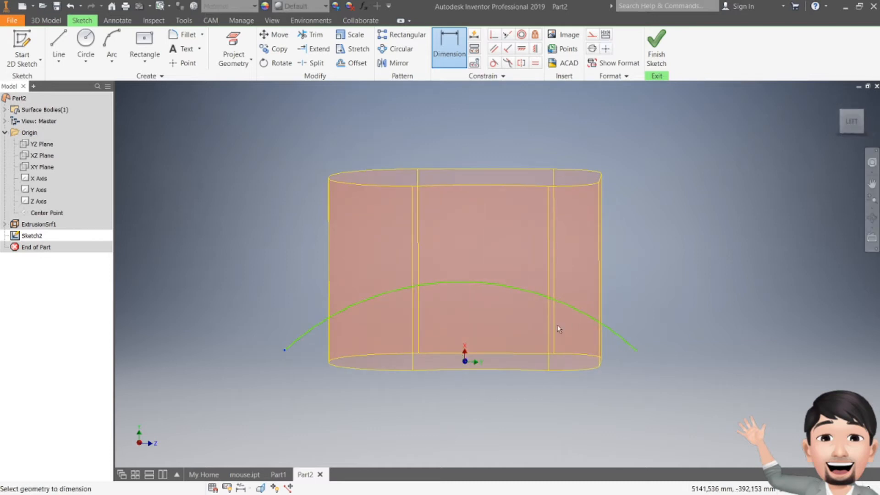
{"action": "left_click", "coordinate": [465, 362]}
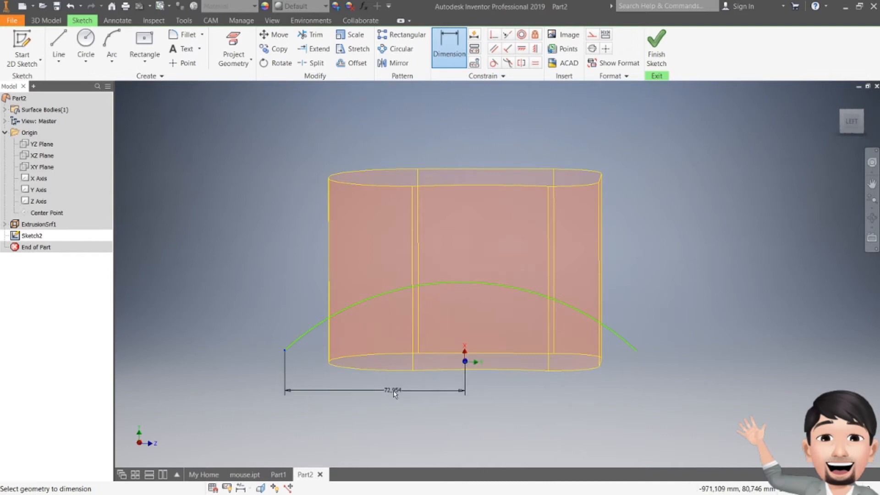
{"action": "left_click", "coordinate": [395, 393]}
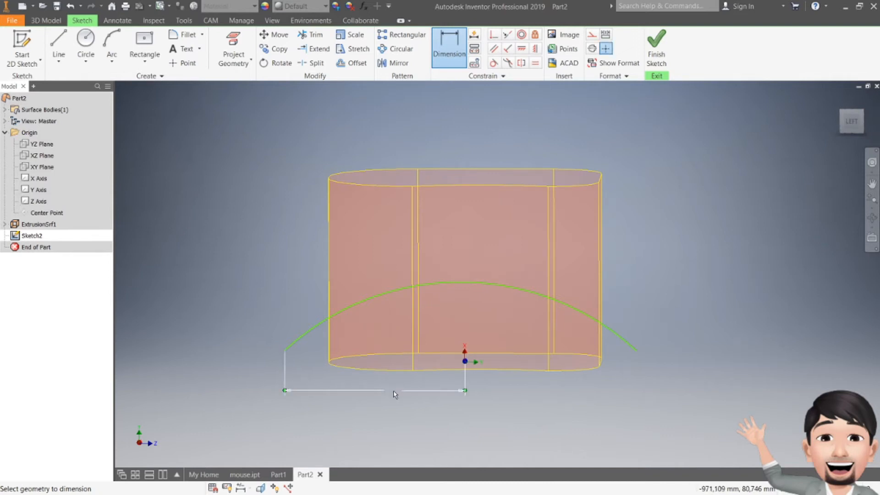
{"action": "type", "text": "60"}
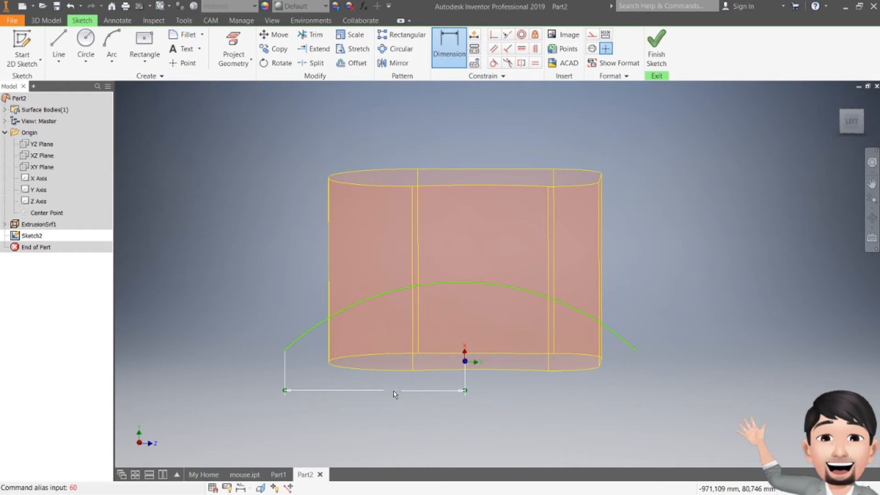
{"action": "left_click", "coordinate": [392, 395]}
{"action": "type", "text": "60"}
{"action": "key", "text": "Return"}
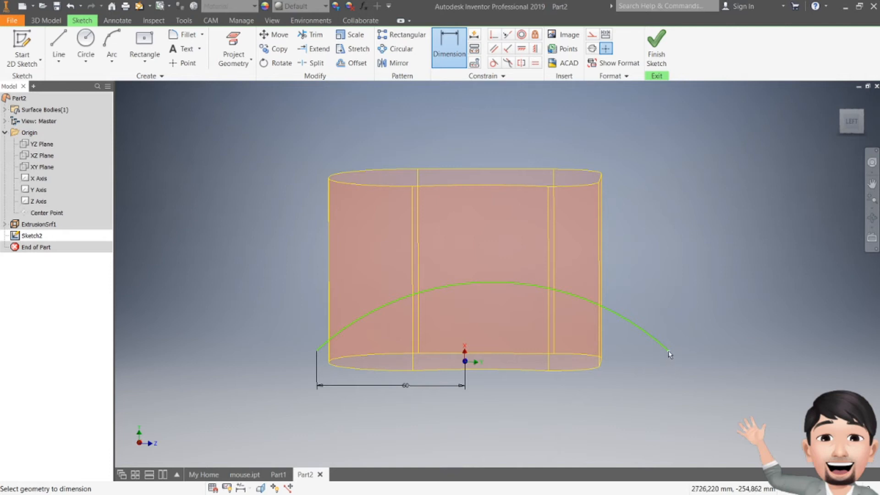
- Dimension the horizontal distance from the arc's right endpoint to the origin at 70 mm and finish the sketch
{"action": "left_click", "coordinate": [464, 361]}
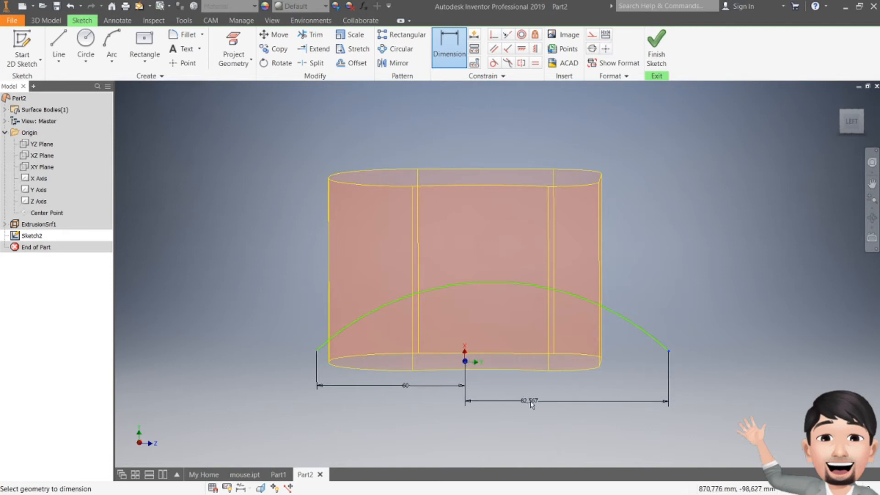
{"action": "left_click", "coordinate": [530, 409]}
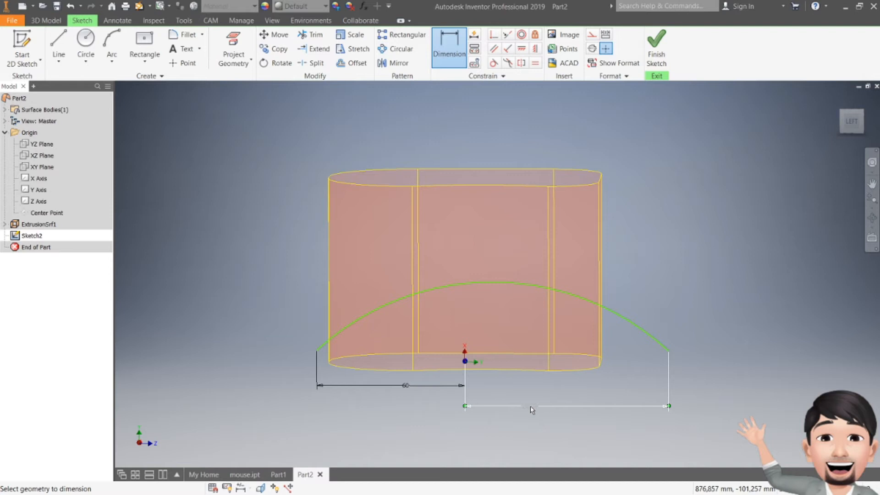
{"action": "type", "text": "70"}
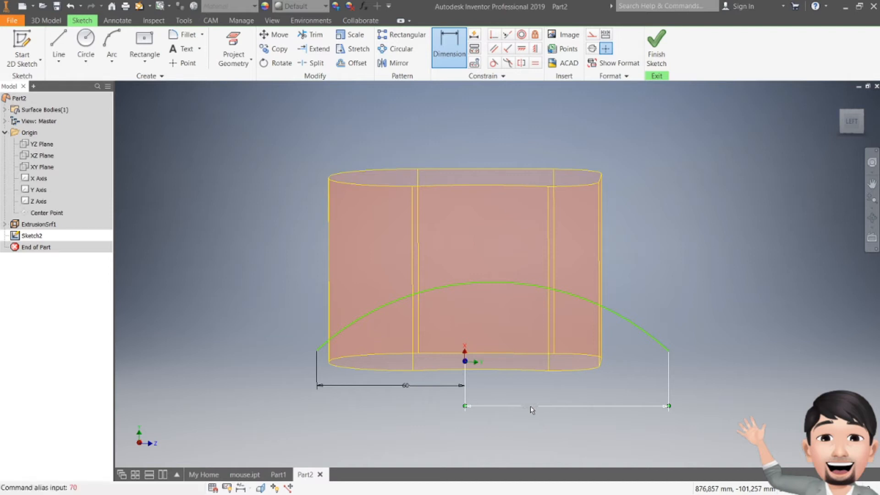
{"action": "type", "text": "70"}
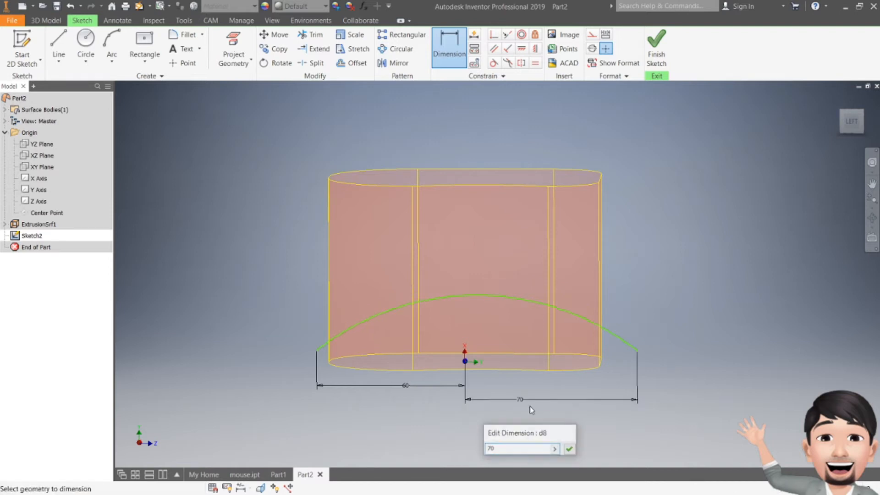
{"action": "key", "text": "Return"}
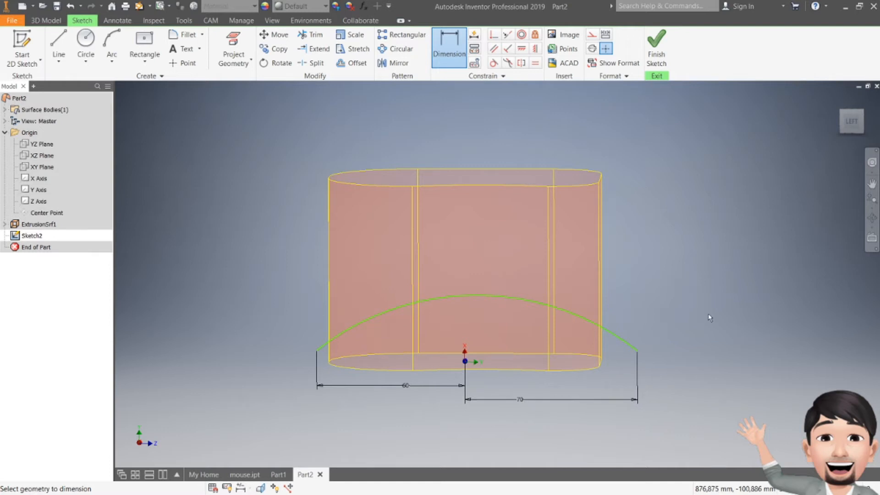
{"action": "left_click", "coordinate": [662, 58]}
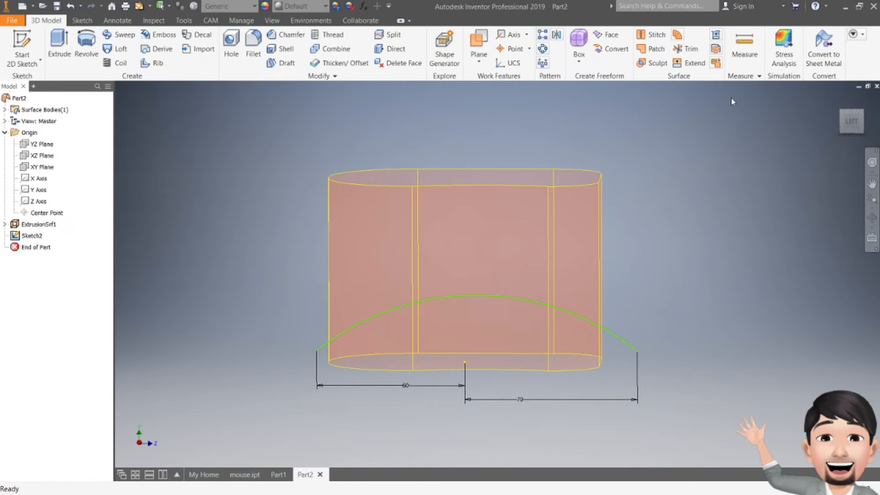
- Start a new 2D sketch on the origin's XY plane
{"action": "mouse_move", "coordinate": [852, 123]}
{"action": "left_mouse_down"}
{"action": "mouse_move", "coordinate": [868, 160]}
{"action": "mouse_move", "coordinate": [873, 126]}
{"action": "mouse_move", "coordinate": [869, 137]}
{"action": "left_mouse_up"}
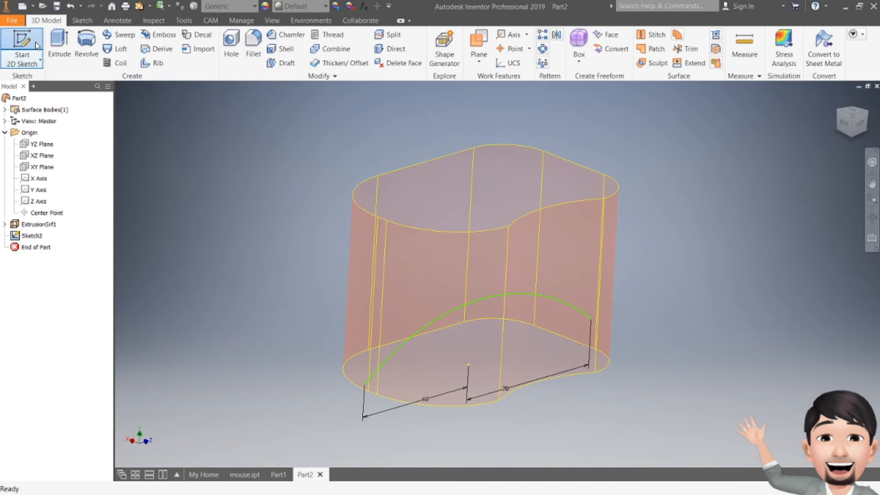
{"action": "left_click", "coordinate": [21, 54]}
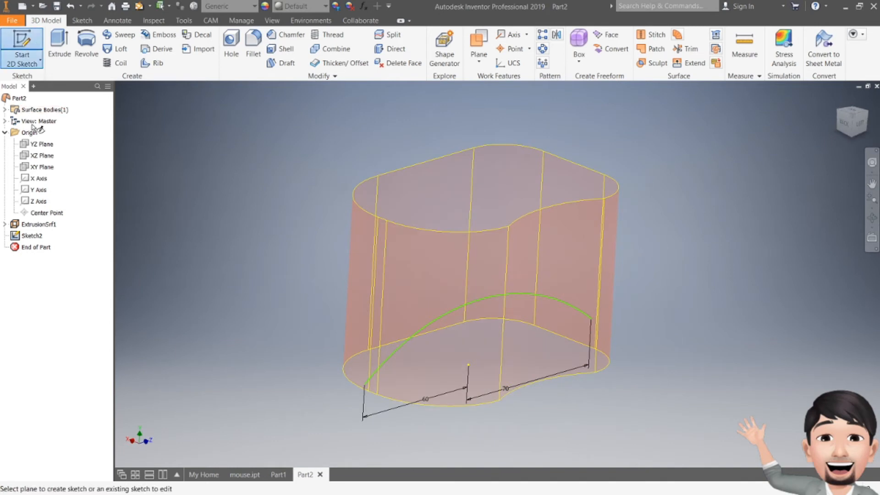
{"action": "left_click", "coordinate": [44, 169]}
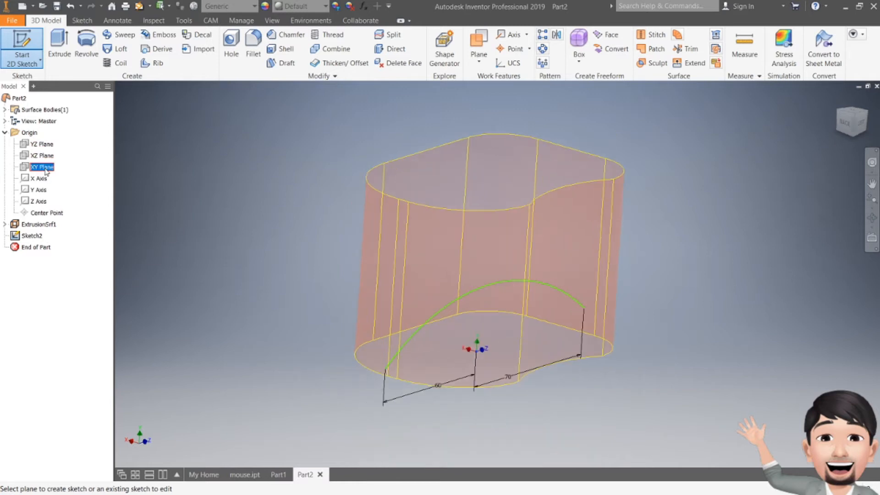
- Draw an upward-bulging three-point arc extending past both sides of the surface body, its left end about 50 mm from the origin horizontally
{"action": "left_click", "coordinate": [112, 46]}
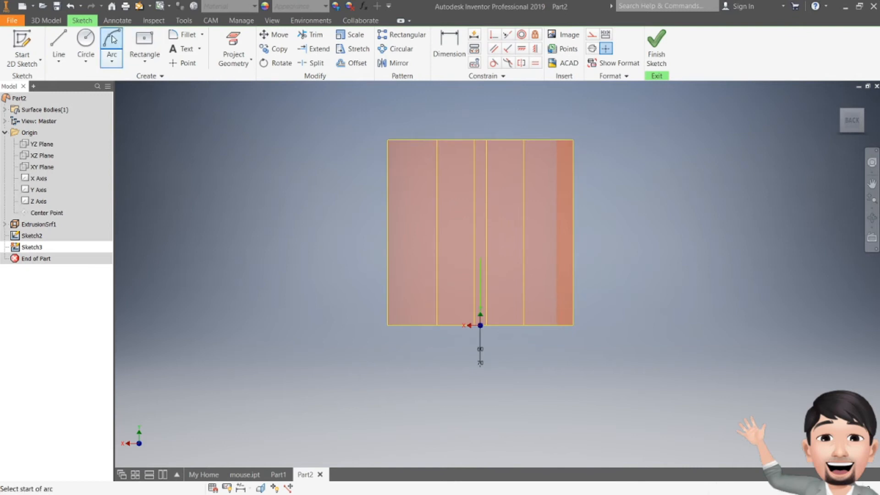
{"action": "left_click", "coordinate": [358, 316]}
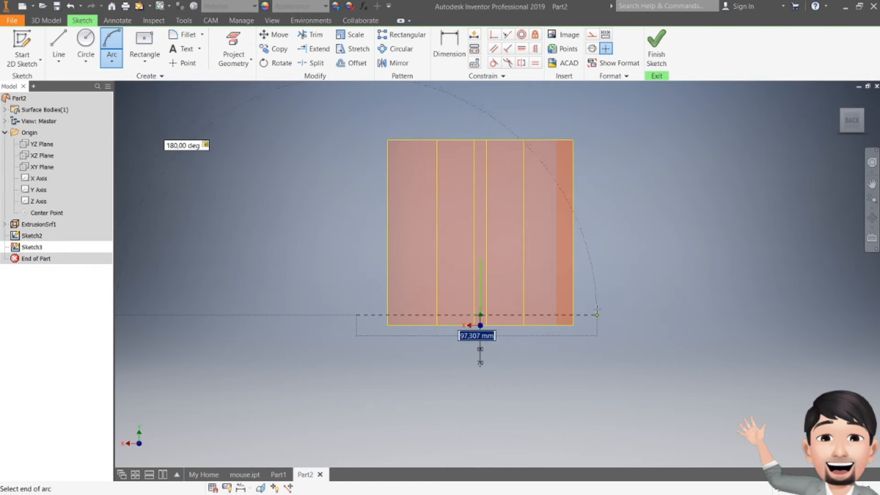
{"action": "left_click", "coordinate": [618, 314]}
{"action": "left_click", "coordinate": [551, 284]}
{"action": "key", "text": "Escape"}
{"action": "left_click", "coordinate": [380, 245]}
{"action": "key", "text": "Delete"}
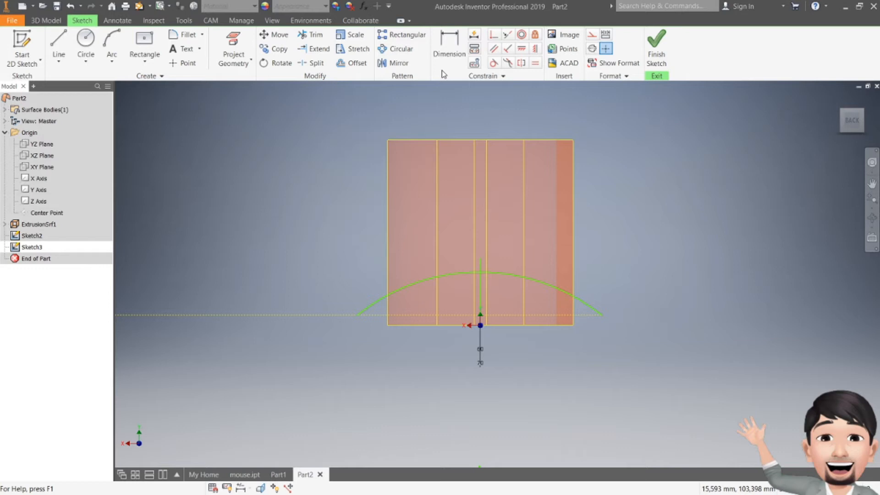
- Dimension the horizontal distance from the new arc's left endpoint to the origin at 61 mm
{"action": "left_click", "coordinate": [448, 48]}
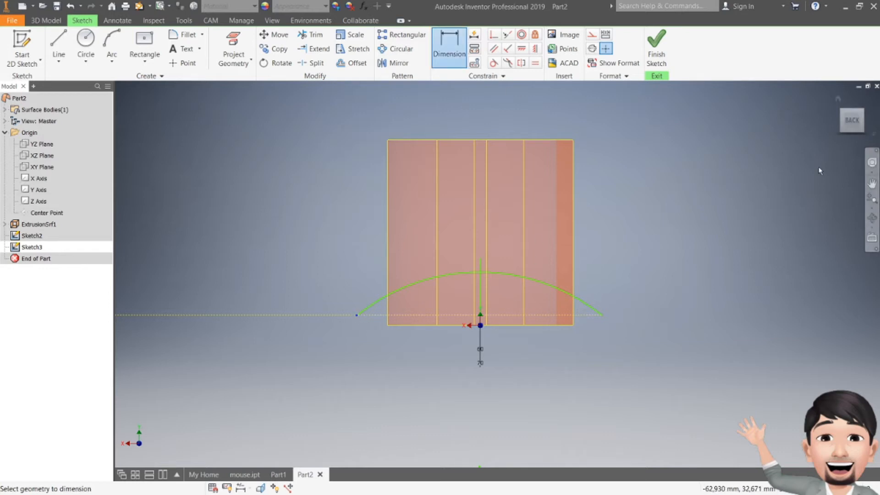
{"action": "left_click", "coordinate": [842, 133]}
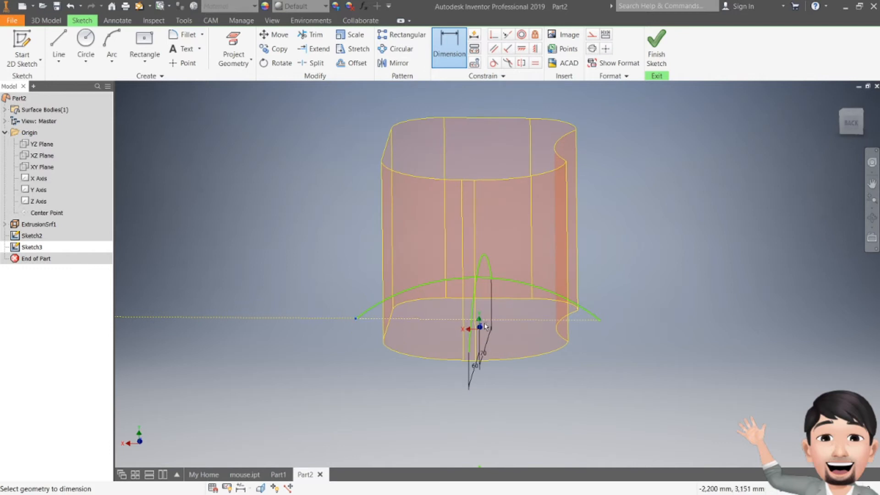
{"action": "left_click", "coordinate": [480, 328]}
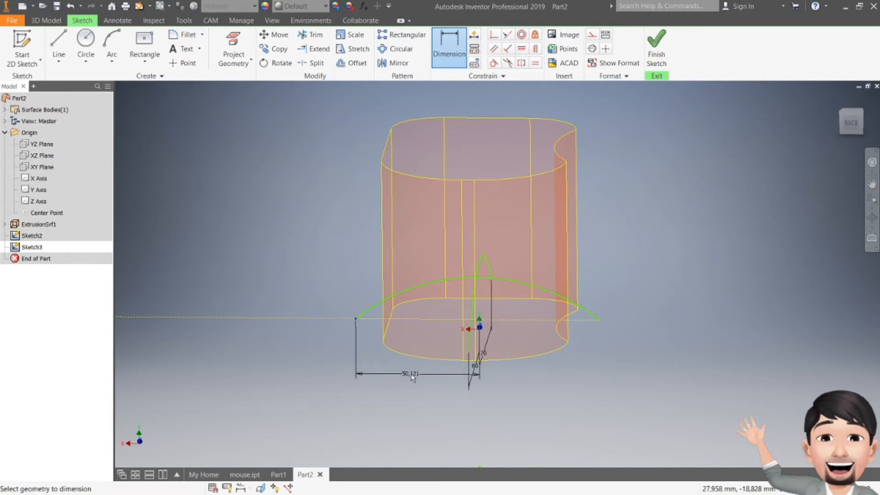
{"action": "left_click", "coordinate": [413, 377]}
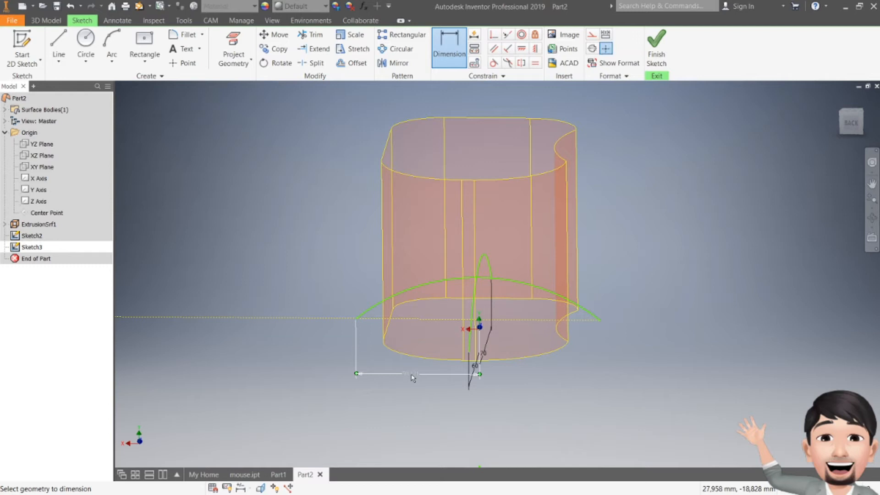
{"action": "type", "text": "61"}
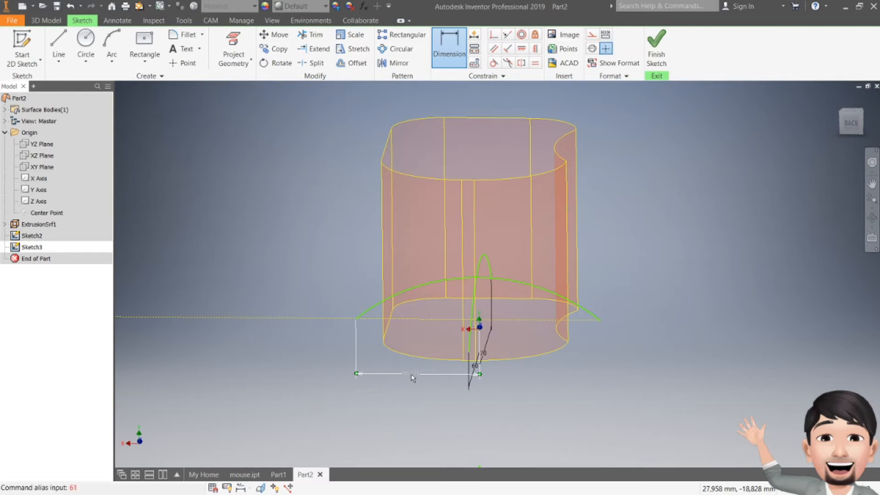
{"action": "type", "text": "61"}
{"action": "key", "text": "Return"}
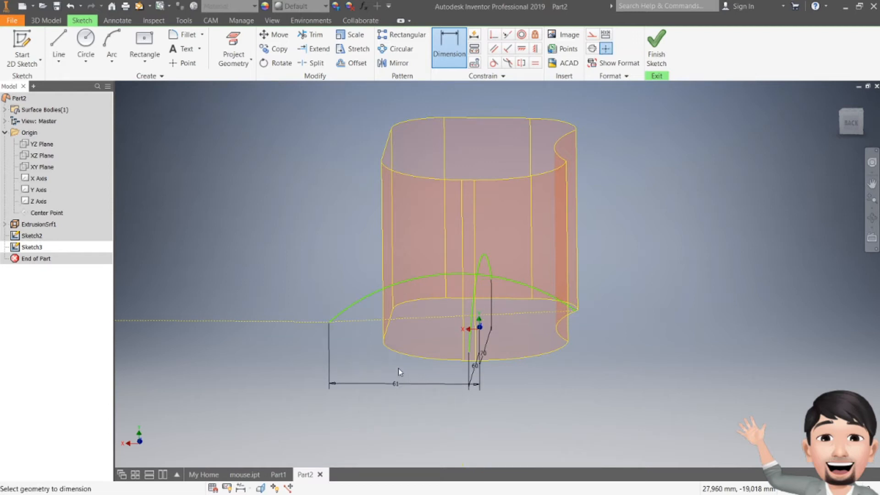
- Dimension the horizontal distance from the new arc's right endpoint to the origin at 49 mm
{"action": "left_click", "coordinate": [574, 311]}
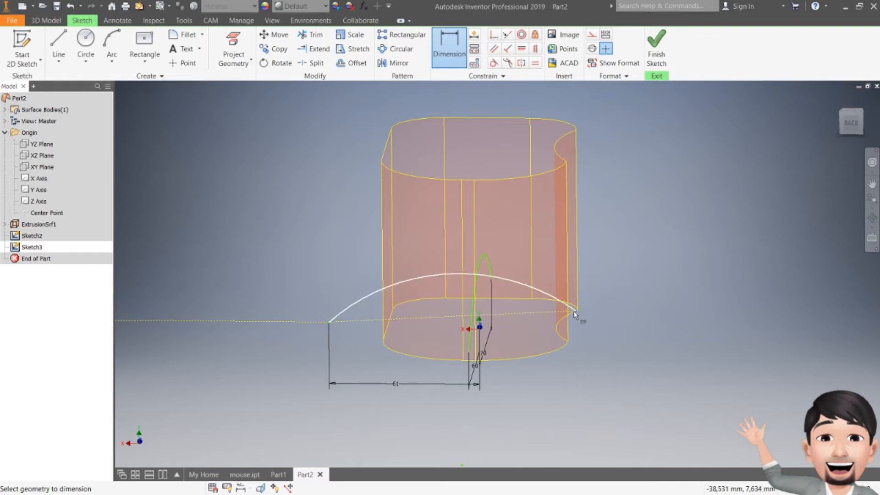
{"action": "left_click", "coordinate": [479, 328]}
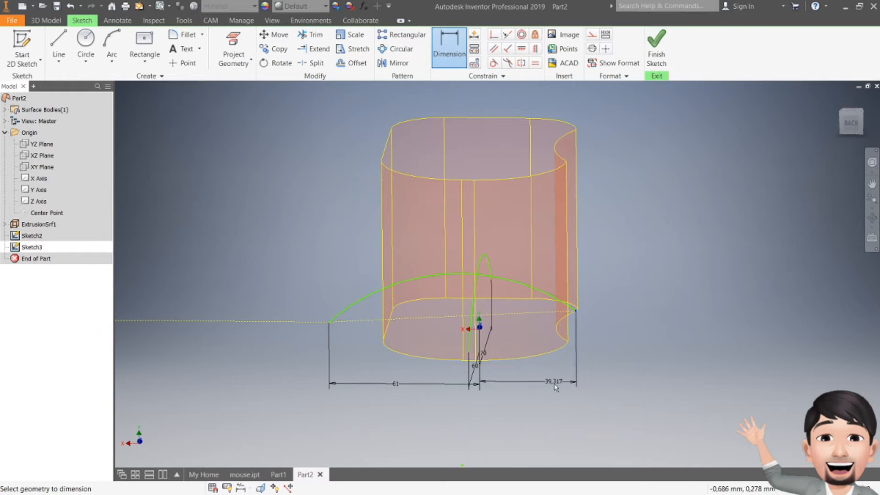
{"action": "left_click", "coordinate": [553, 414]}
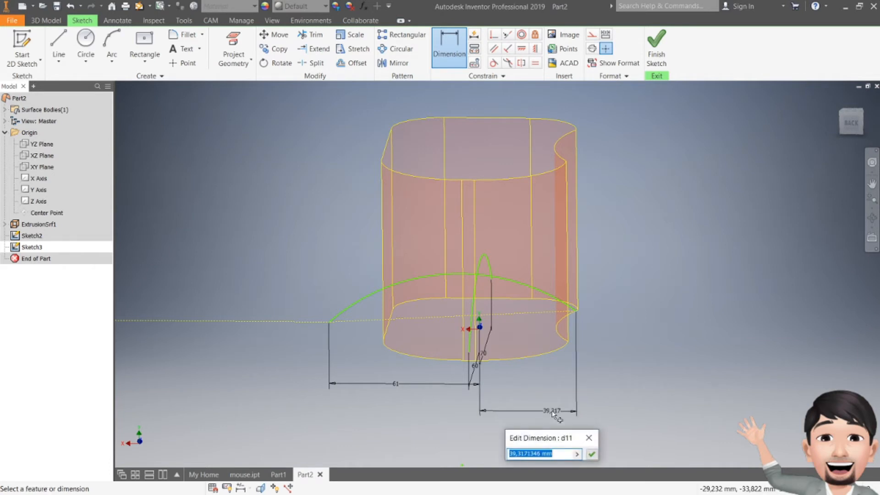
{"action": "type", "text": "49"}
{"action": "key", "text": "Return"}
{"action": "key", "text": "Escape"}
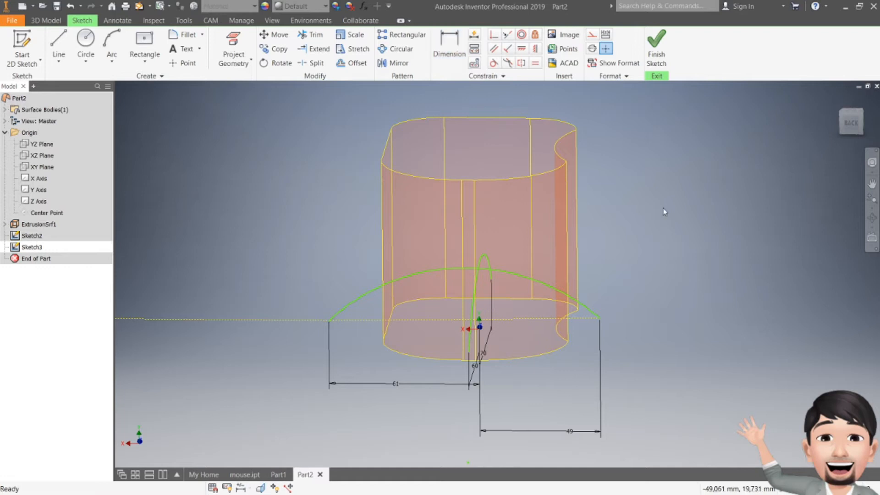
- Dimension the XY-plane arc's radius at 68 mm and finish the sketch
{"action": "left_click_drag", "start_coordinate": [853, 122], "coordinate": [811, 117]}
{"action": "mouse_move", "coordinate": [256, 334]}
{"action": "middle_mouse_down", "text": "shift"}
{"action": "mouse_move", "coordinate": [257, 322]}
{"action": "mouse_move", "coordinate": [280, 371]}
{"action": "mouse_move", "coordinate": [328, 324]}
{"action": "mouse_move", "coordinate": [326, 374]}
{"action": "mouse_move", "coordinate": [327, 328]}
{"action": "middle_mouse_up", "text": "shift"}
{"action": "left_click", "coordinate": [851, 122]}
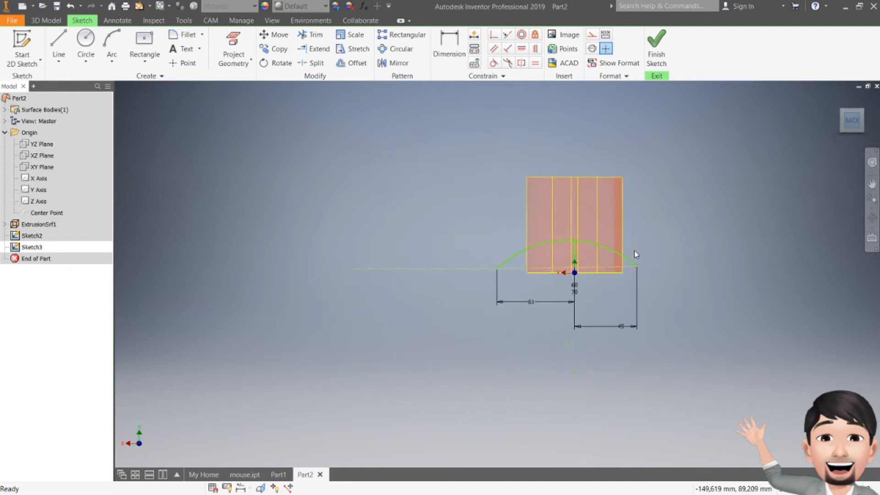
{"action": "scroll", "coordinate": [632, 240], "scroll_direction": "up", "scroll_amount": 4}
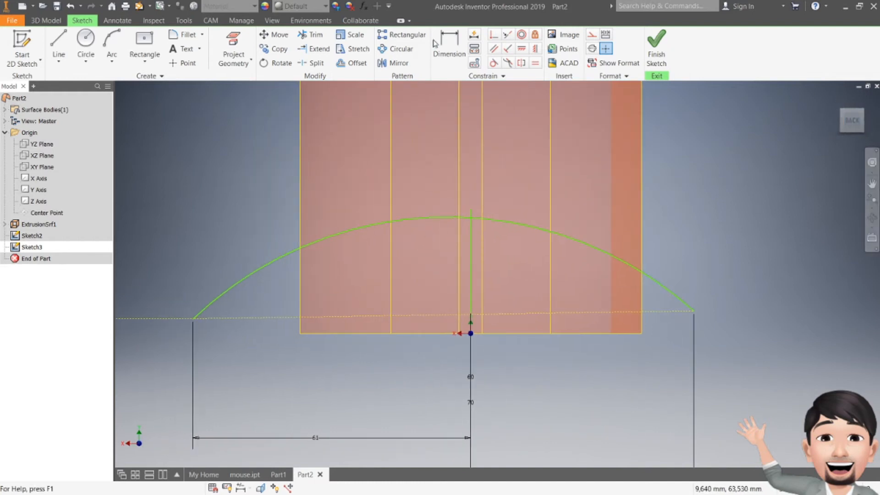
{"action": "left_click", "coordinate": [449, 49]}
{"action": "left_click", "coordinate": [281, 256]}
{"action": "left_click", "coordinate": [263, 223]}
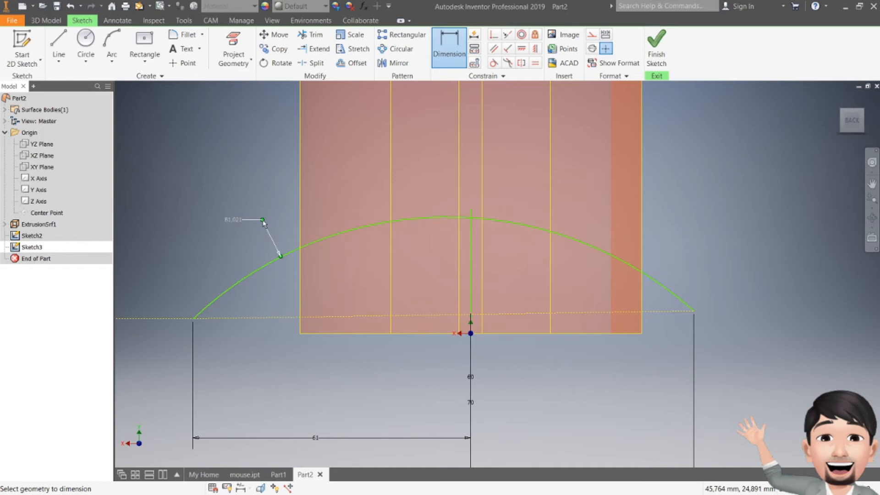
{"action": "double_click", "coordinate": [240, 222]}
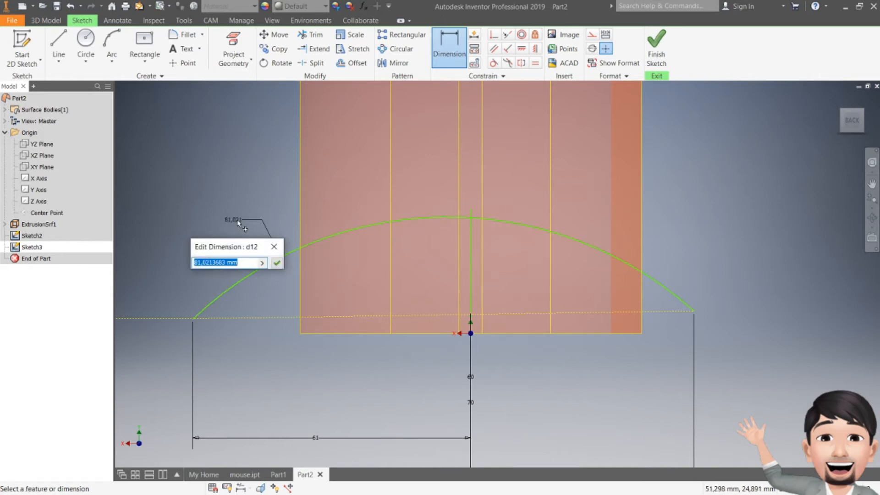
{"action": "type", "text": "68"}
{"action": "key", "text": "Return"}
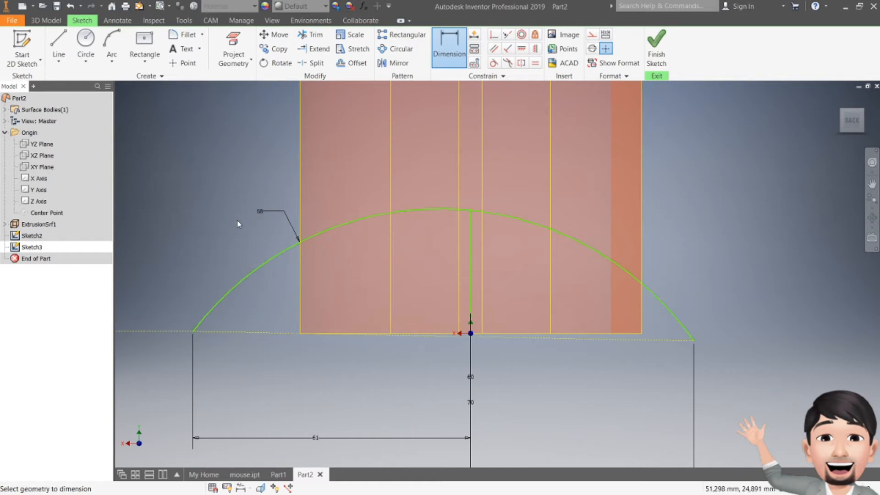
{"action": "left_click", "coordinate": [655, 52]}
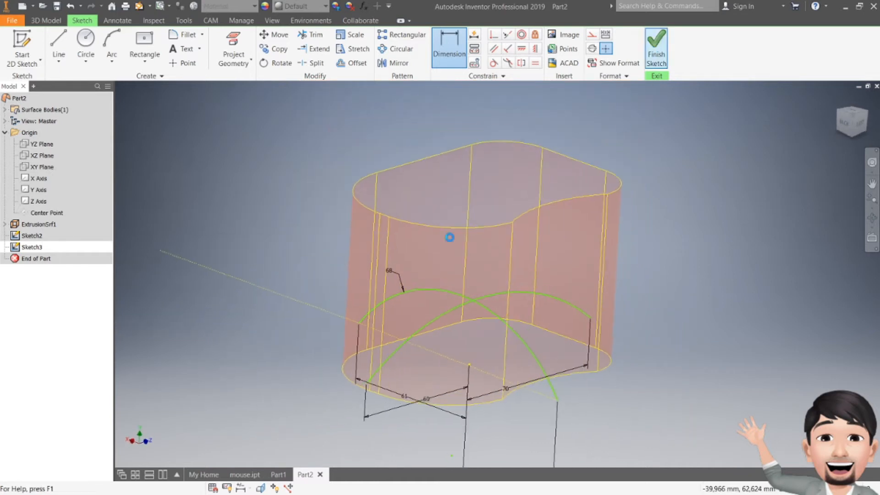
- Edit the YZ-plane sketch (Sketch2), dimension its arc's radius at 110 mm, and finish the sketch
{"action": "double_click", "coordinate": [32, 236]}
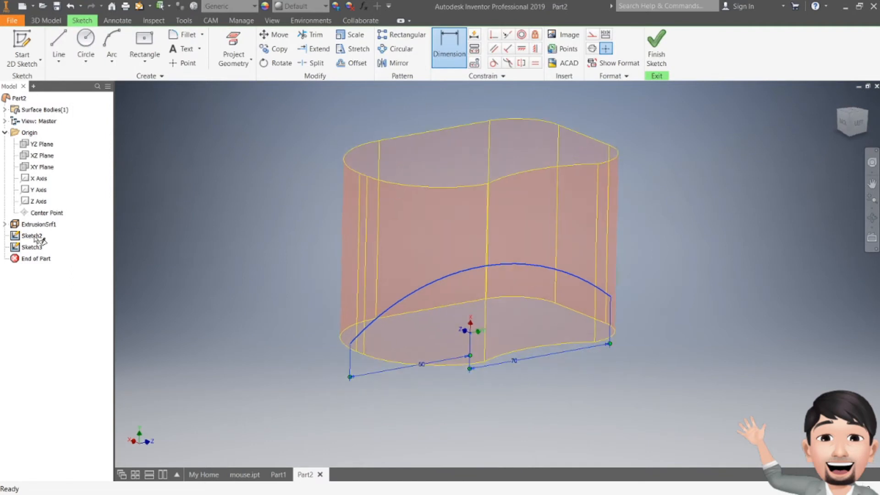
{"action": "middle_click_drag", "start_coordinate": [402, 310], "coordinate": [401, 312]}
{"action": "left_click", "coordinate": [443, 66]}
{"action": "left_click", "coordinate": [343, 288]}
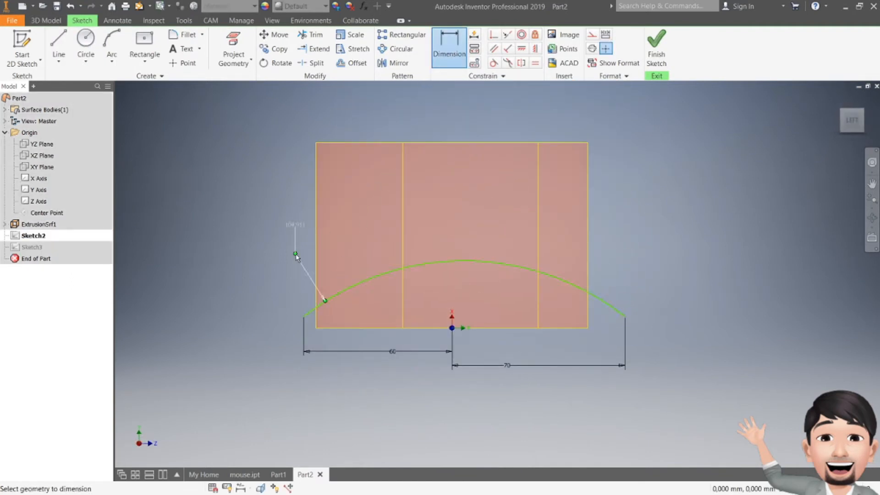
{"action": "key", "text": "1"}
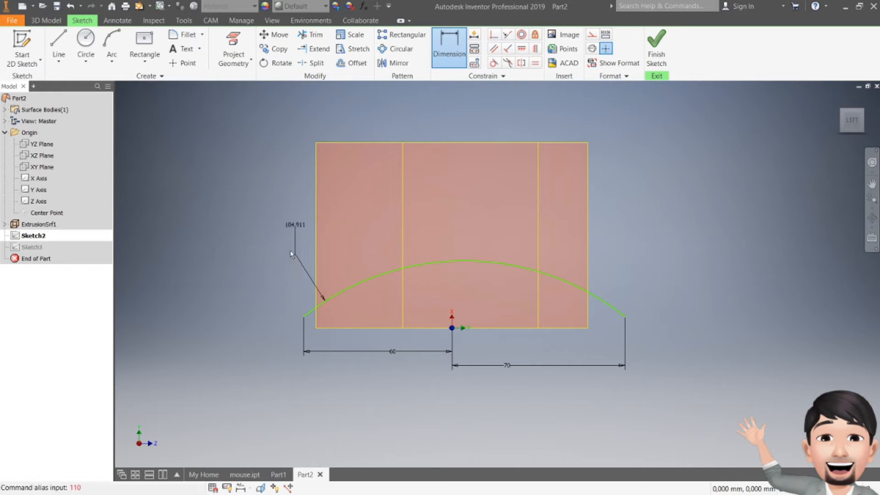
{"action": "left_click", "coordinate": [296, 227]}
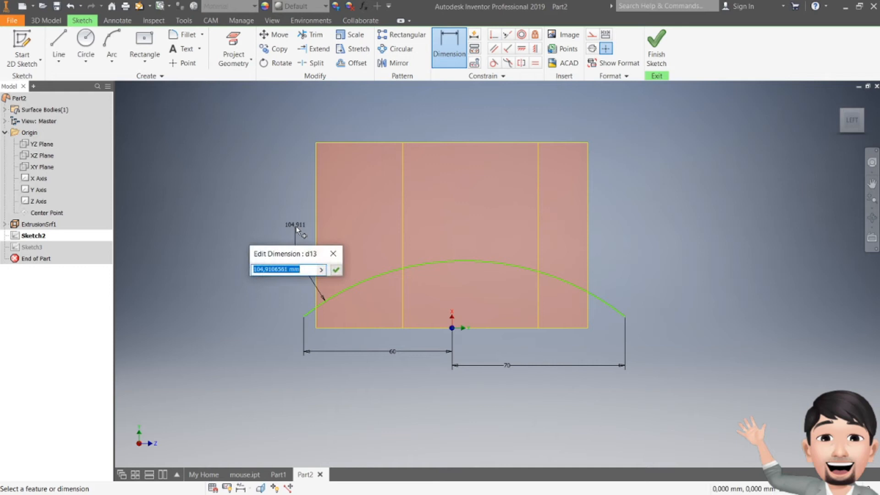
{"action": "type", "text": "110"}
{"action": "key", "text": "Return"}
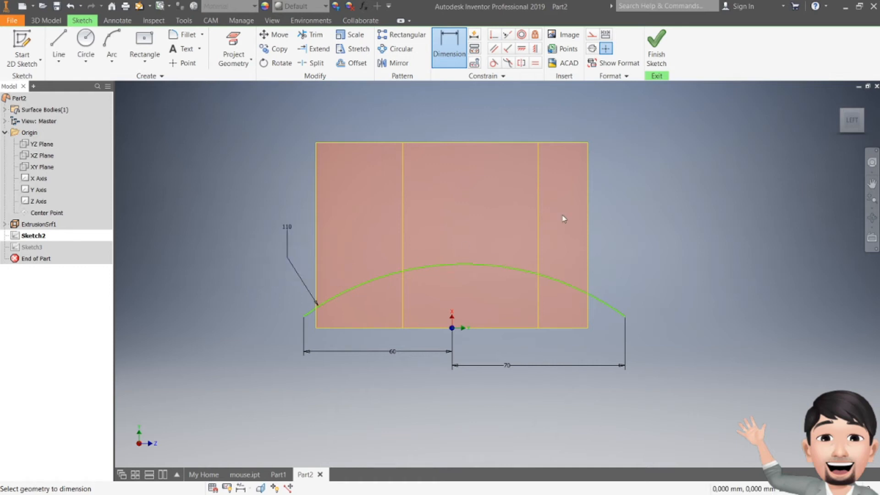
{"action": "left_click", "coordinate": [657, 46]}
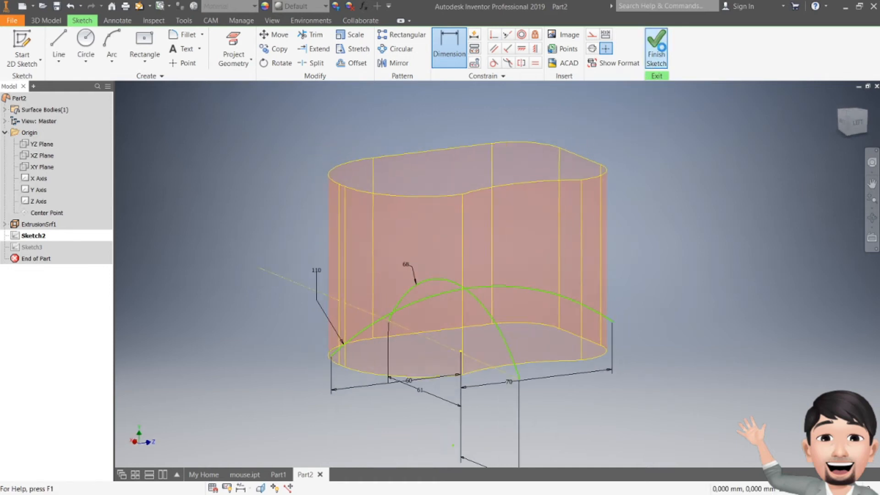
- Hide the dimensions of both arc sketches, Sketch2 and Sketch3
{"action": "right_click", "coordinate": [31, 236]}
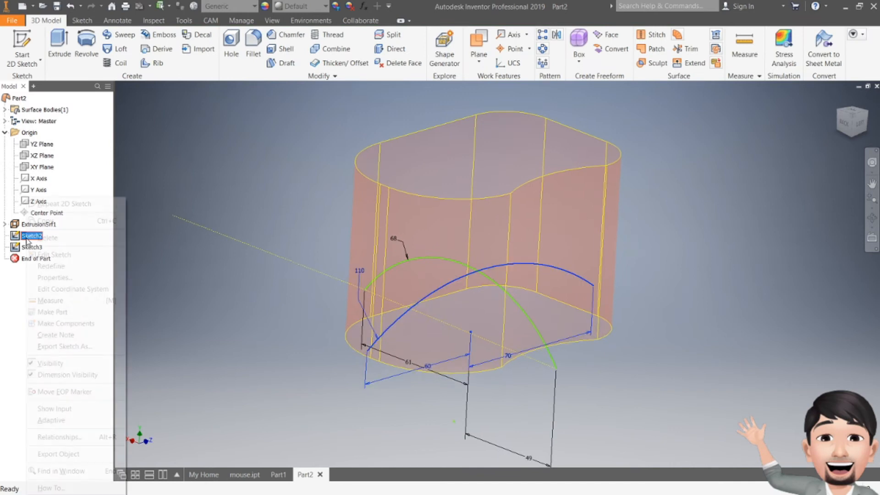
{"action": "left_click", "coordinate": [88, 379]}
{"action": "right_click", "coordinate": [37, 247]}
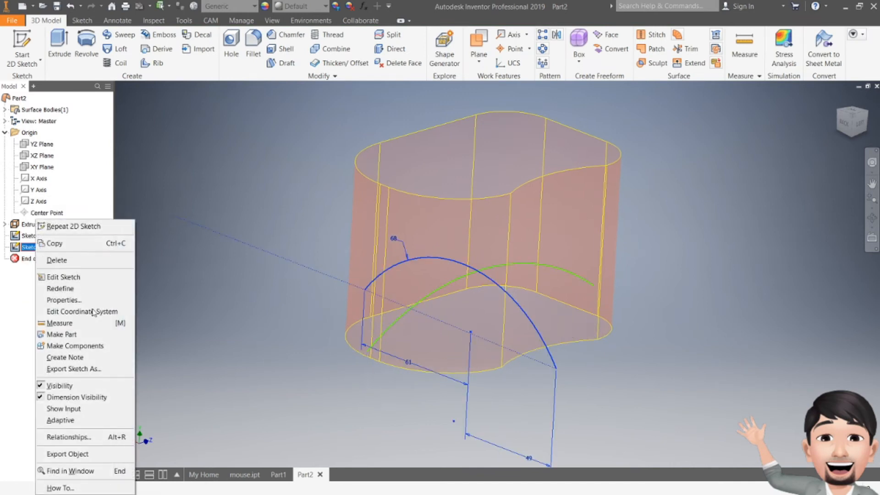
{"action": "left_click", "coordinate": [87, 397]}
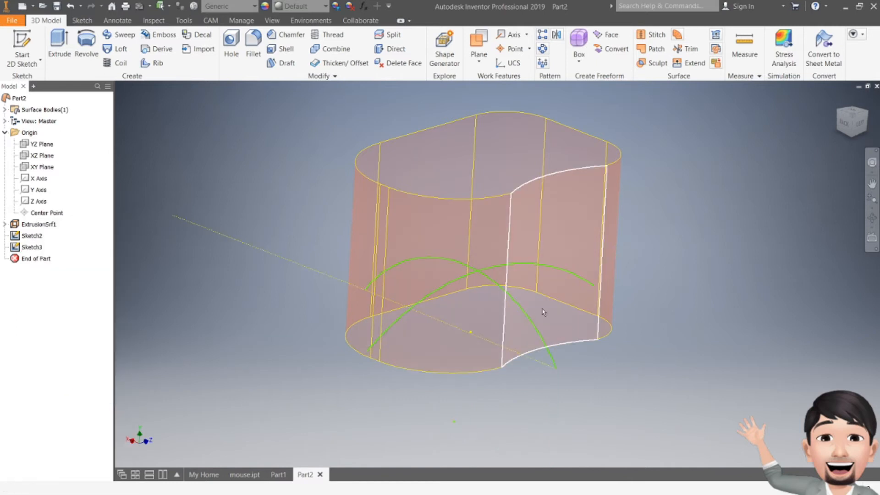
- Edit the XY-plane arc sketch (Sketch3), project the YZ-plane arc into it where the arcs cross, and finish the sketch
{"action": "left_click_drag", "start_coordinate": [839, 126], "coordinate": [854, 116]}
{"action": "middle_click_drag", "start_coordinate": [660, 94], "coordinate": [665, 139], "text": "shift"}
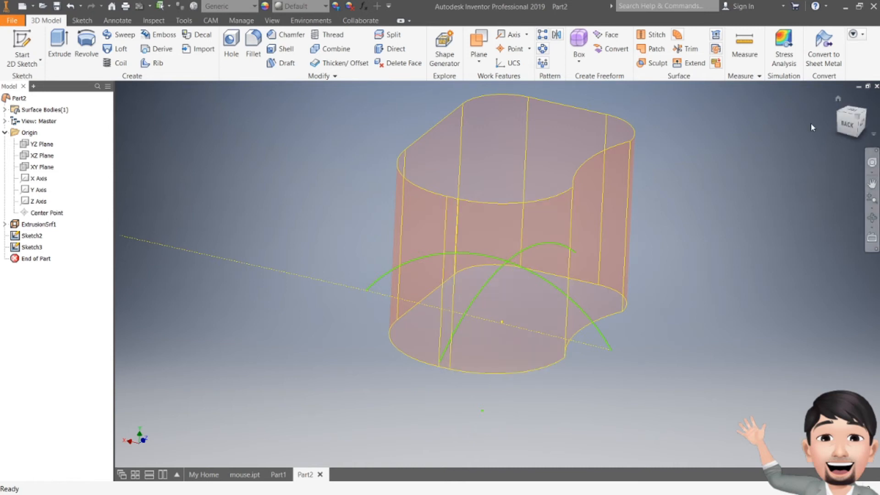
{"action": "left_click", "coordinate": [847, 123]}
{"action": "scroll", "coordinate": [586, 228], "scroll_direction": "down", "scroll_amount": 8}
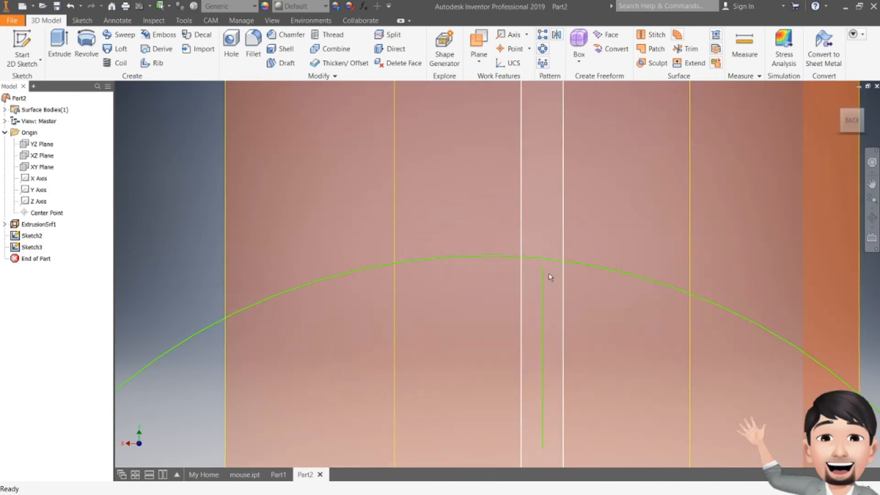
{"action": "scroll", "coordinate": [606, 231], "scroll_direction": "up", "scroll_amount": 5}
{"action": "left_click_drag", "start_coordinate": [854, 129], "coordinate": [842, 142]}
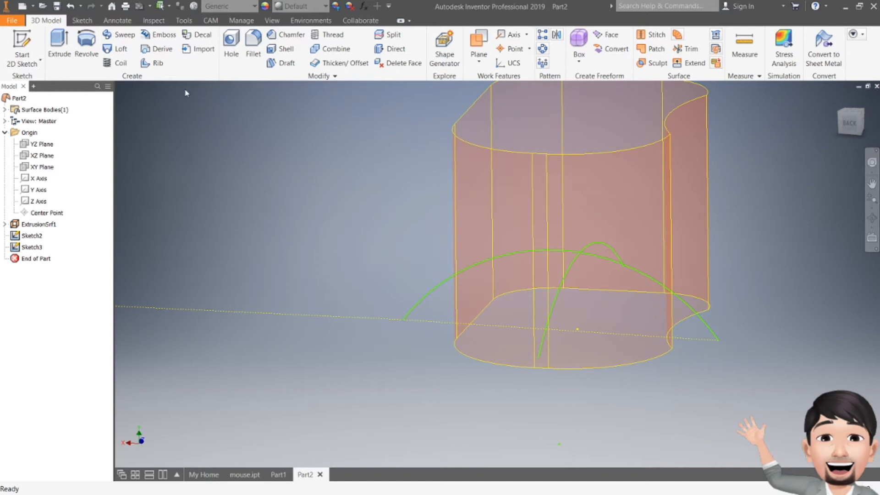
{"action": "double_click", "coordinate": [31, 247]}
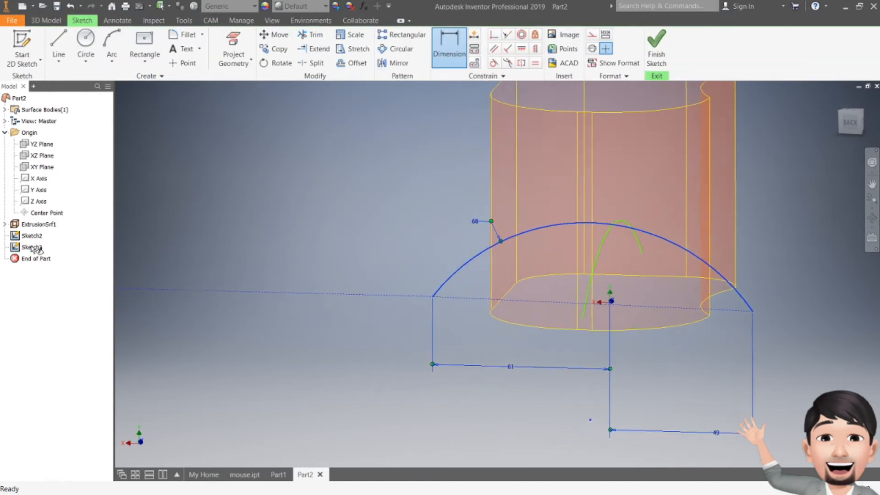
{"action": "middle_click_drag", "start_coordinate": [671, 192], "coordinate": [543, 215]}
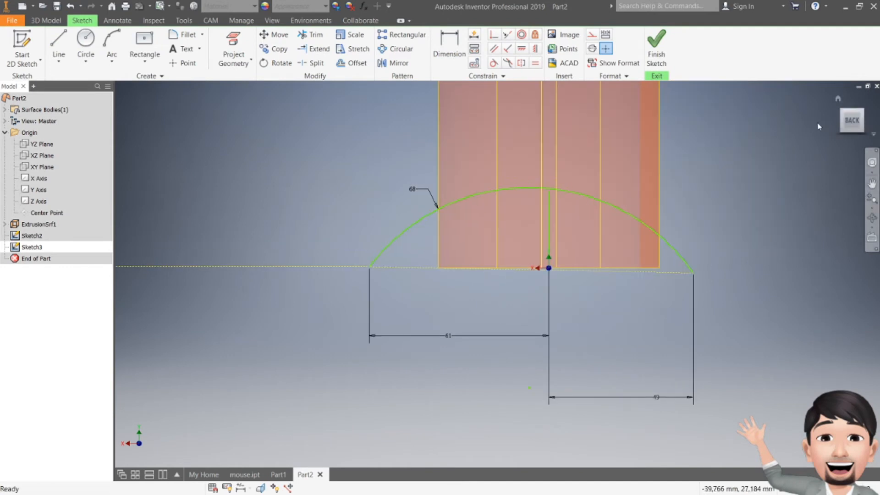
{"action": "left_click", "coordinate": [850, 129]}
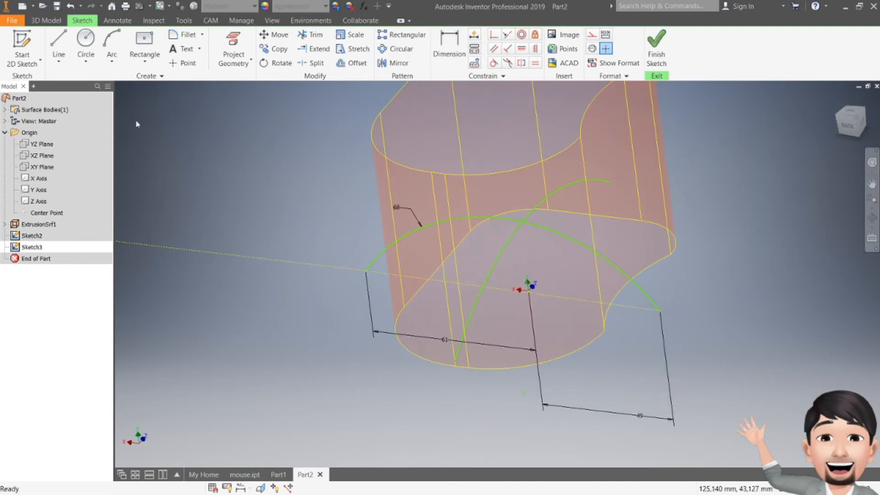
{"action": "left_click", "coordinate": [233, 46]}
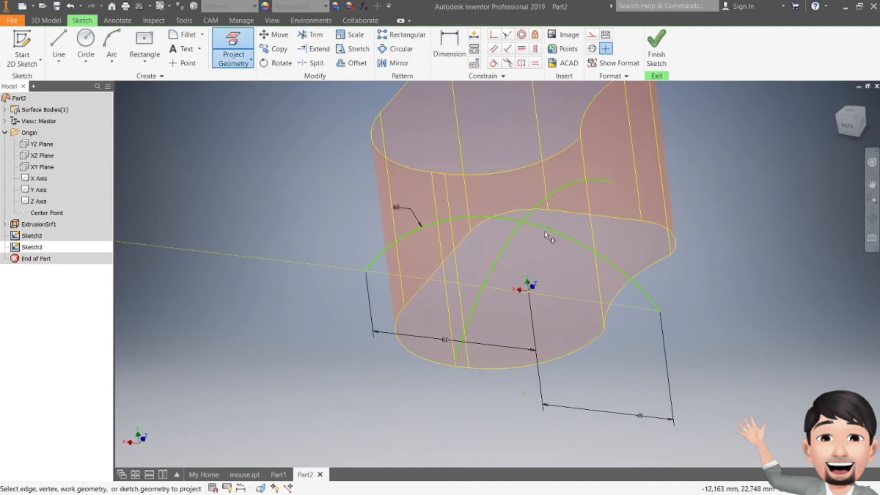
{"action": "left_click", "coordinate": [522, 225]}
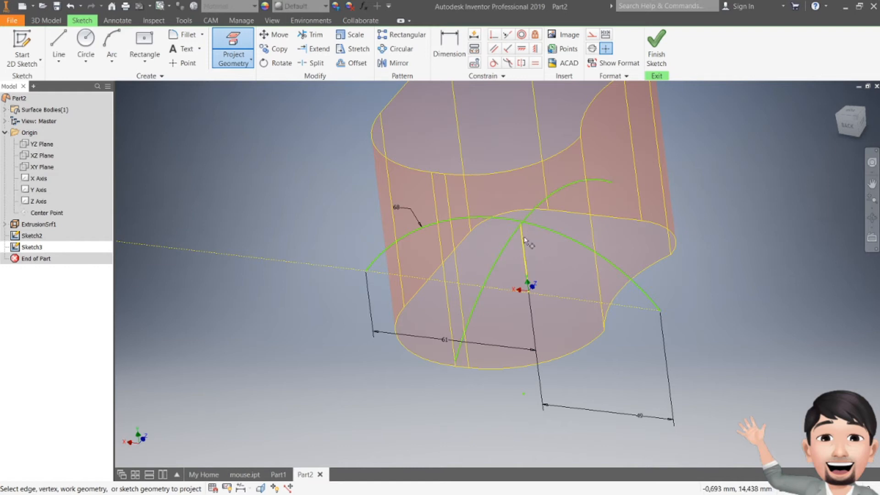
{"action": "left_click", "coordinate": [661, 51]}
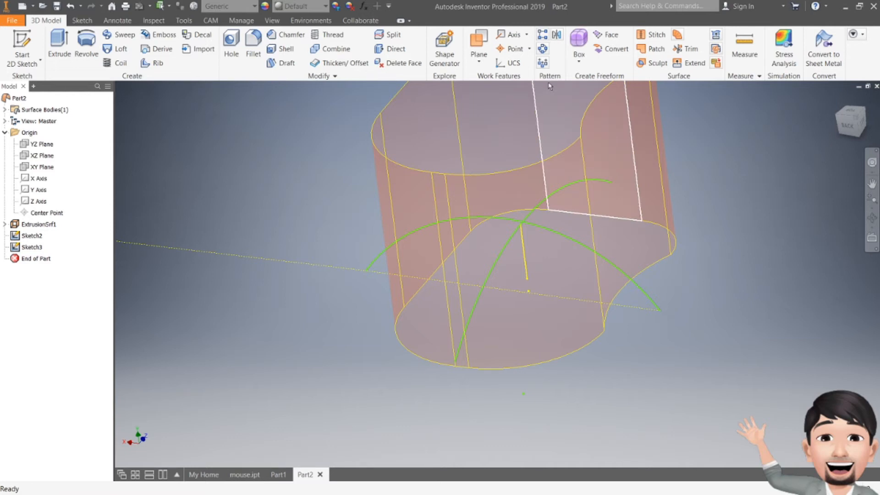
- Edit Sketch3 again, apply a coincident constraint at the projected line's upper end where the arcs cross, and finish the sketch
{"action": "double_click", "coordinate": [28, 248]}
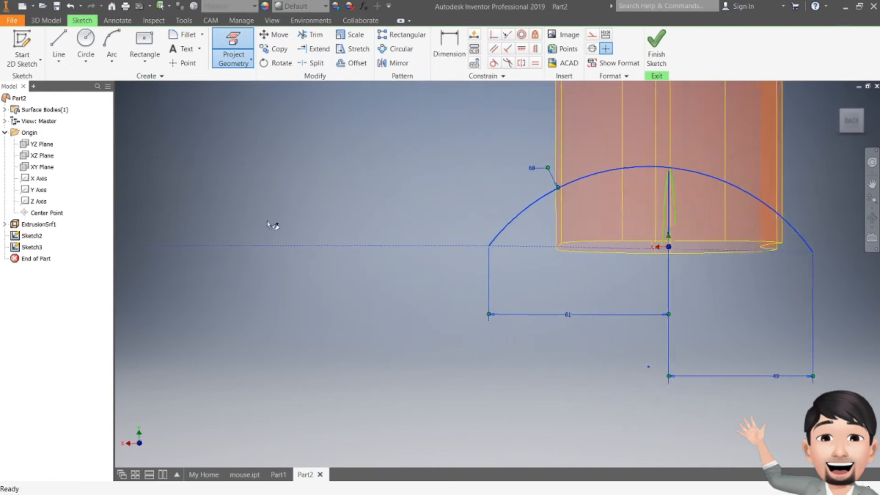
{"action": "middle_click_drag", "start_coordinate": [765, 169], "coordinate": [658, 195]}
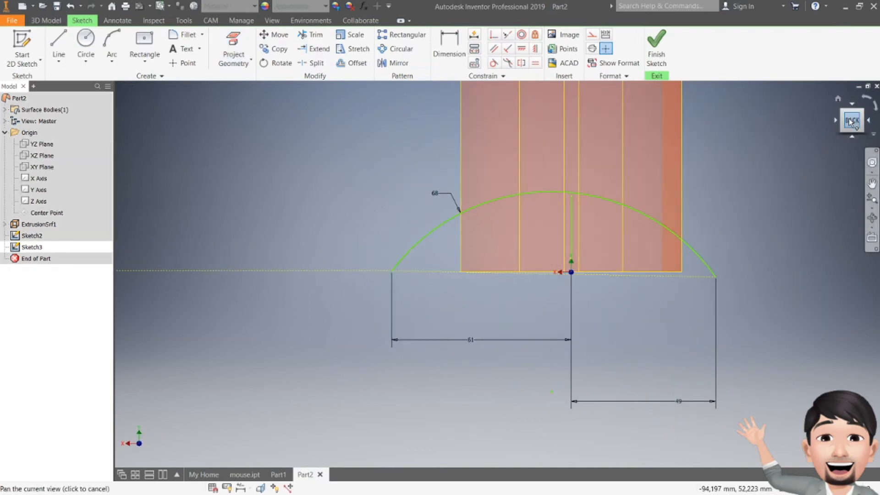
{"action": "left_click_drag", "start_coordinate": [852, 123], "coordinate": [848, 132]}
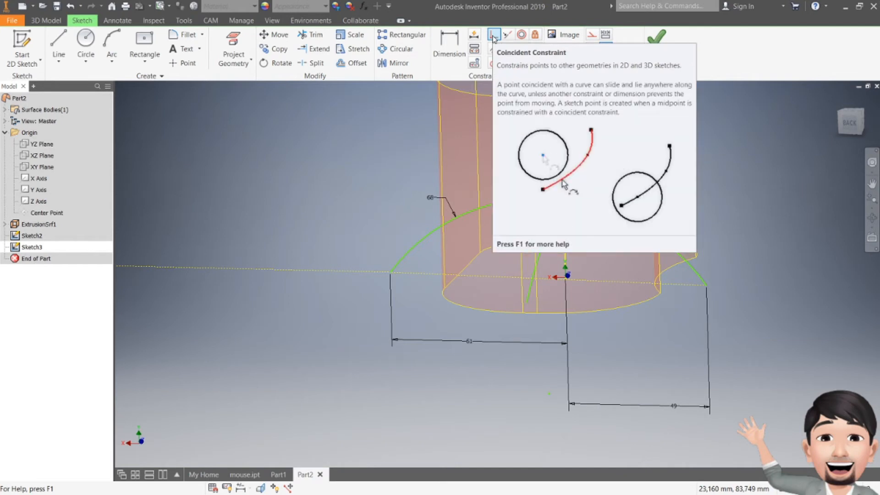
{"action": "left_click", "coordinate": [494, 35]}
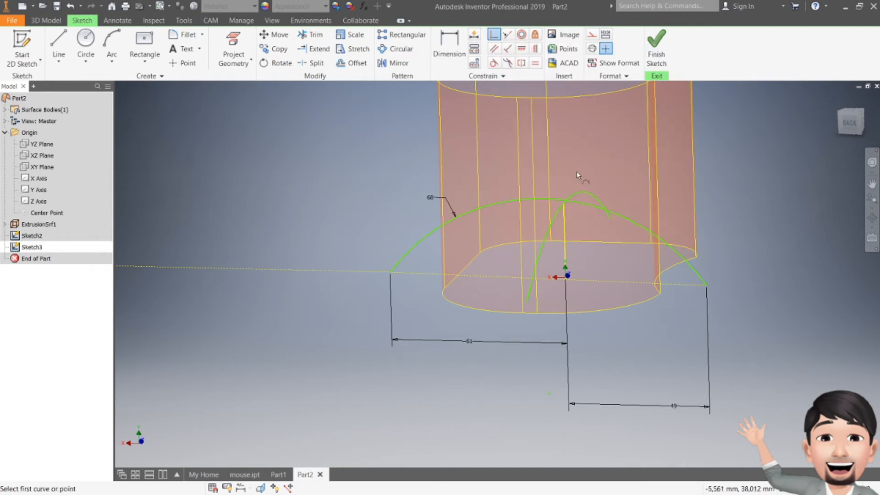
{"action": "left_click", "coordinate": [563, 205]}
{"action": "left_click", "coordinate": [564, 204]}
{"action": "scroll", "coordinate": [583, 207], "scroll_direction": "up", "scroll_amount": 3}
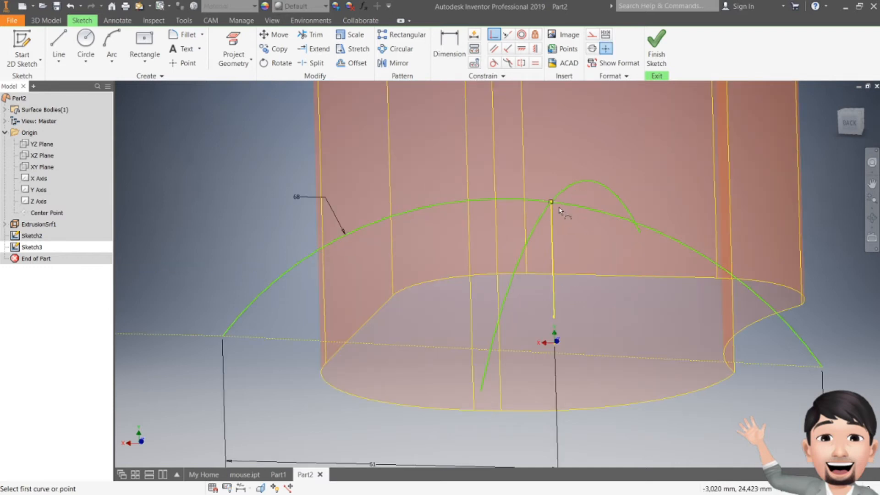
{"action": "left_click", "coordinate": [656, 46]}
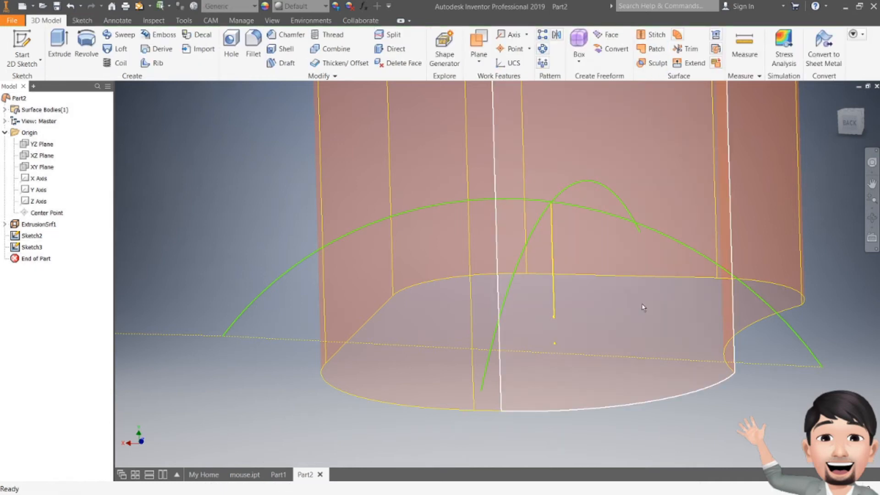
- Reopen Sketch3, delete the projected vertical line below the crossing point, and finish the sketch
{"action": "double_click", "coordinate": [553, 262]}
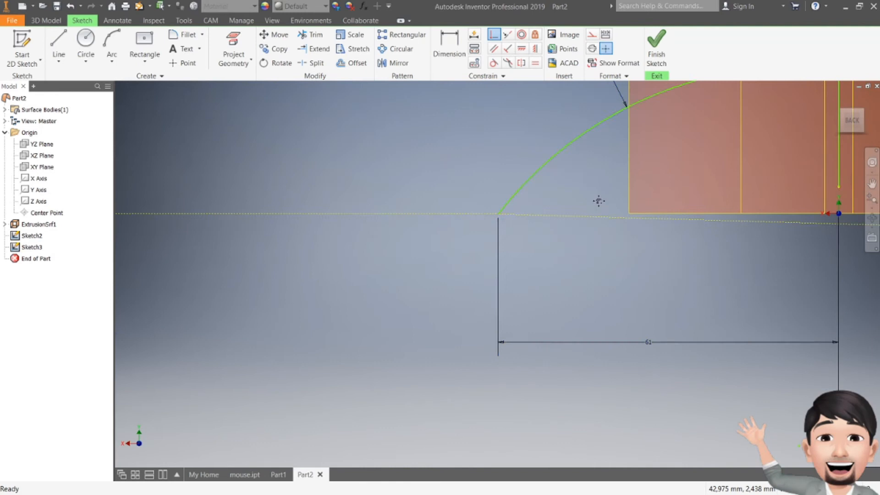
{"action": "left_click_drag", "start_coordinate": [851, 121], "coordinate": [847, 128]}
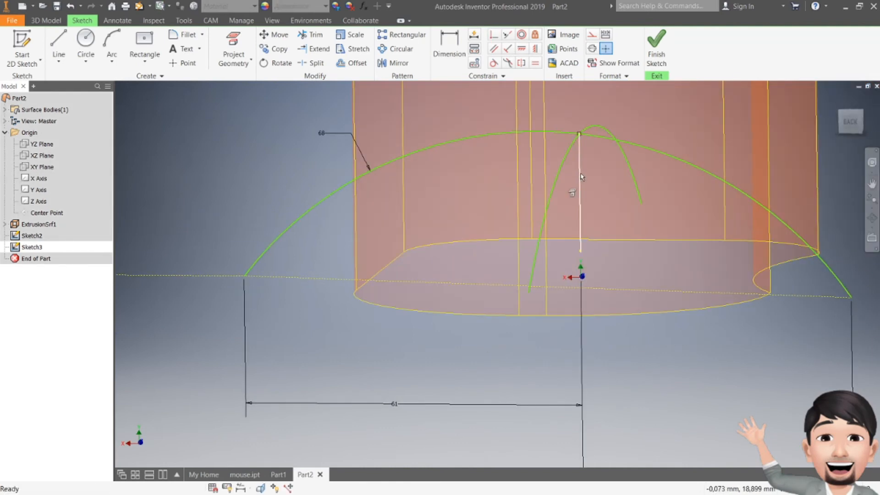
{"action": "left_click", "coordinate": [656, 45]}
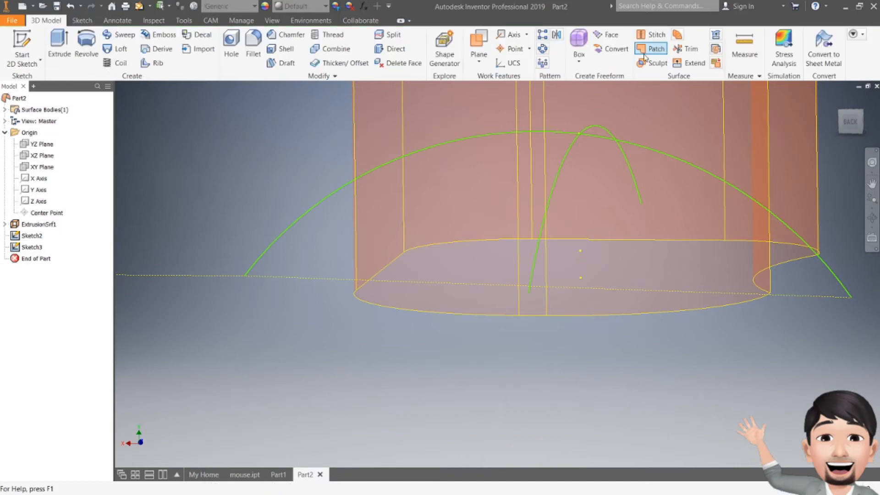
- Hide the extruded outline surface and delete the long dotted line through the arc's ends from Sketch3
{"action": "right_click", "coordinate": [40, 224]}
{"action": "left_click", "coordinate": [68, 323]}
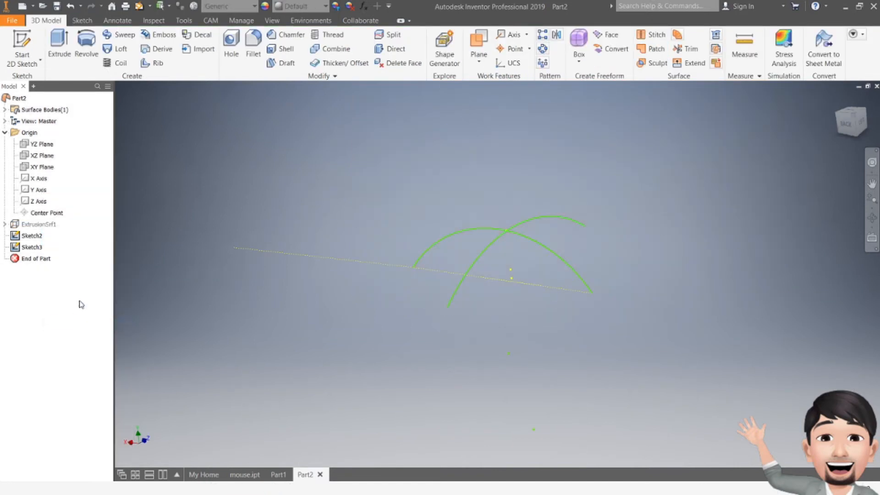
{"action": "double_click", "coordinate": [32, 247]}
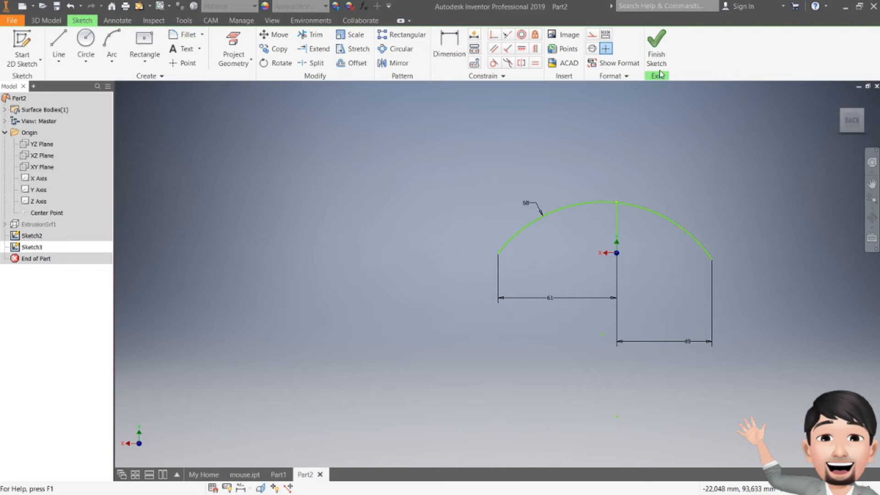
{"action": "left_click", "coordinate": [654, 51]}
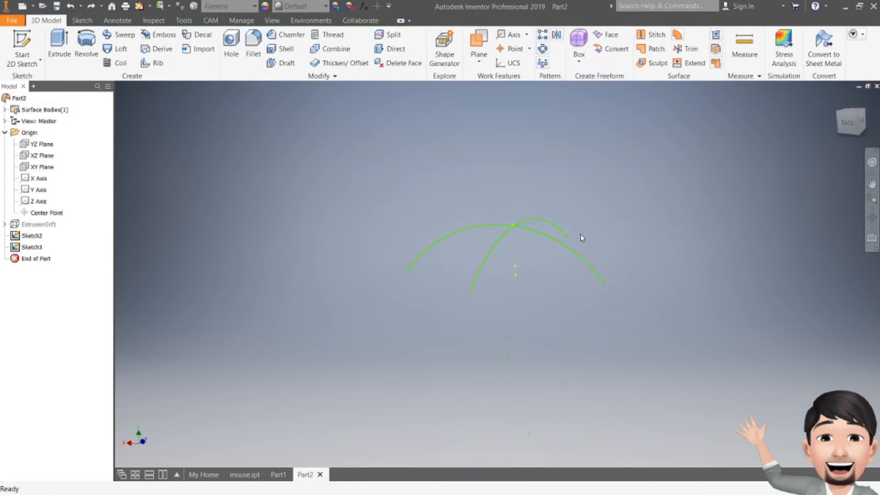
- Create a Boundary Patch surface from the two crossing arcs in Sketch2 and Sketch3
{"action": "left_click_drag", "start_coordinate": [848, 125], "coordinate": [812, 128]}
{"action": "mouse_move", "coordinate": [508, 315]}
{"action": "middle_mouse_down", "text": "shift"}
{"action": "mouse_move", "coordinate": [588, 332]}
{"action": "mouse_move", "coordinate": [605, 348]}
{"action": "middle_mouse_up", "text": "shift"}
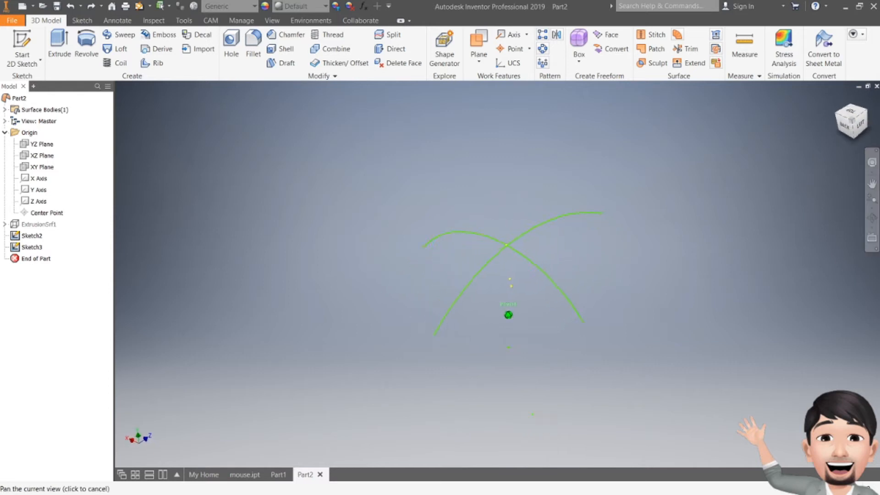
{"action": "left_click", "coordinate": [656, 49]}
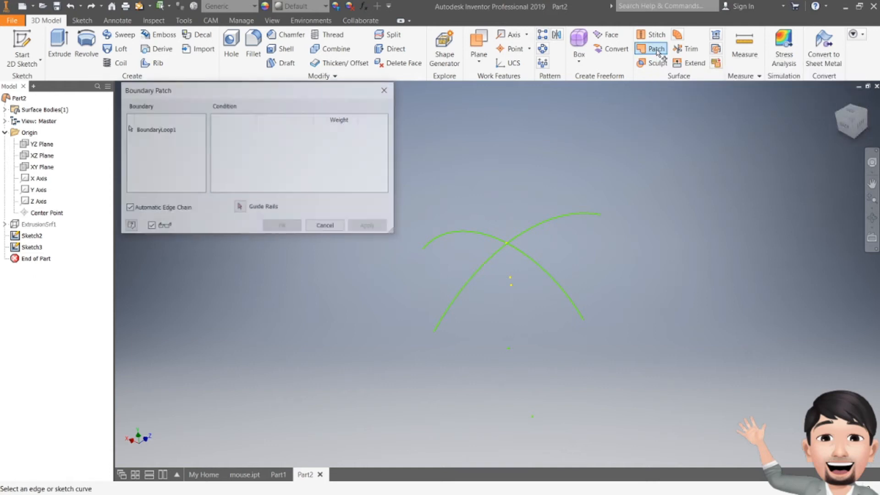
{"action": "left_click", "coordinate": [496, 253]}
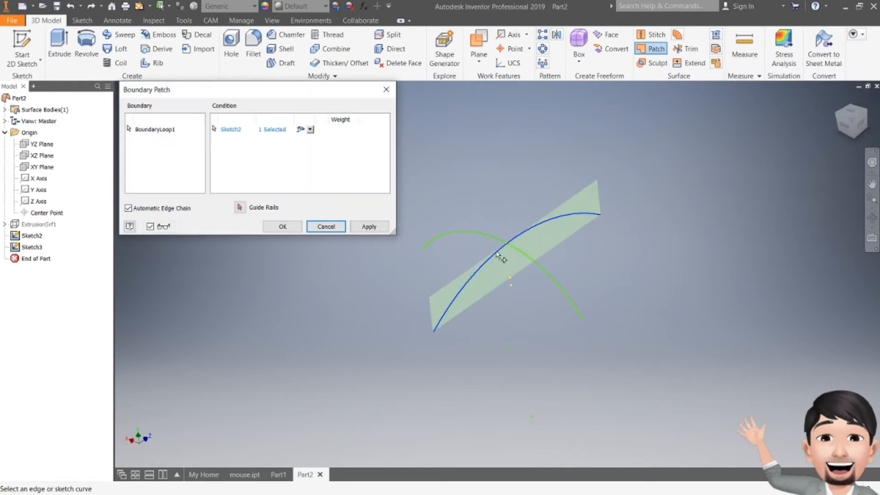
{"action": "left_click", "coordinate": [525, 256]}
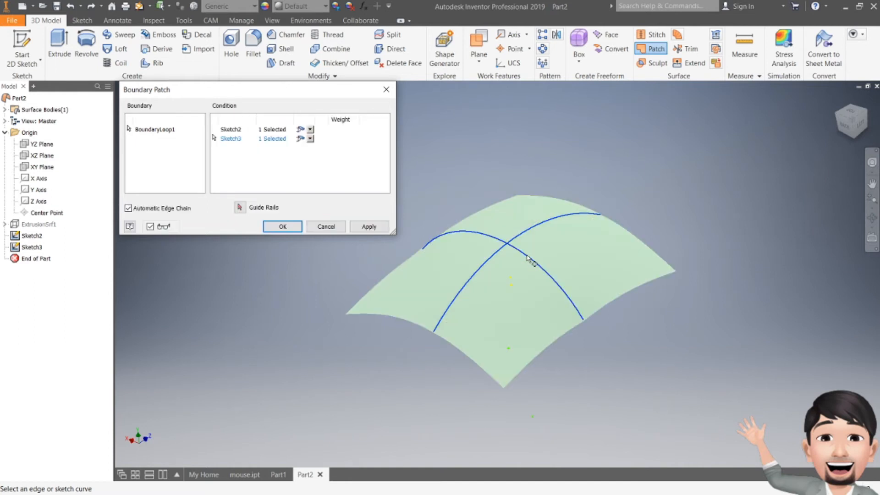
{"action": "left_click", "coordinate": [369, 225]}
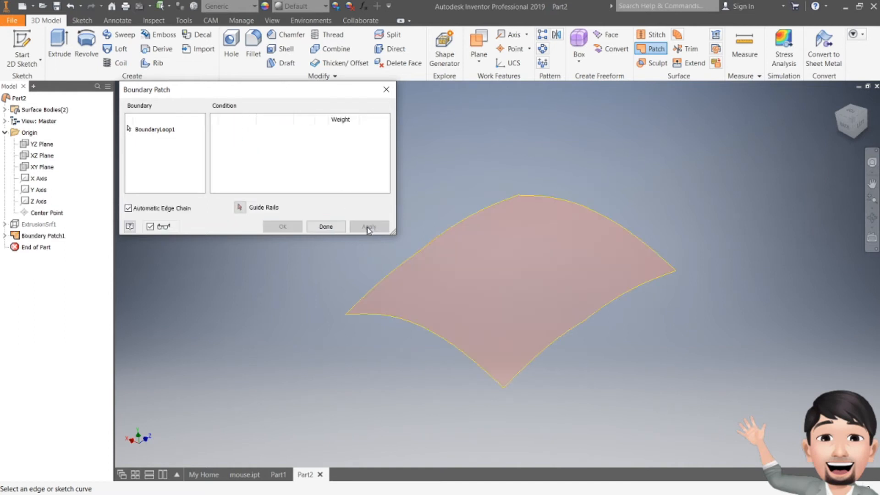
{"action": "left_click", "coordinate": [388, 90]}
- Make the extruded outline surface (ExtrusionSrf1) visible again alongside the boundary patch
{"action": "left_click_drag", "start_coordinate": [845, 125], "coordinate": [858, 90]}
{"action": "middle_click_drag", "start_coordinate": [286, 204], "coordinate": [232, 231], "text": "shift"}
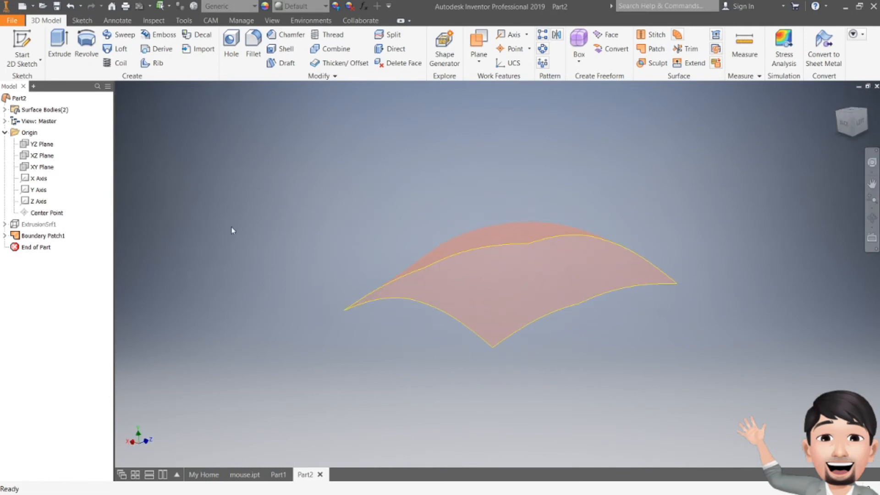
{"action": "right_click", "coordinate": [39, 224]}
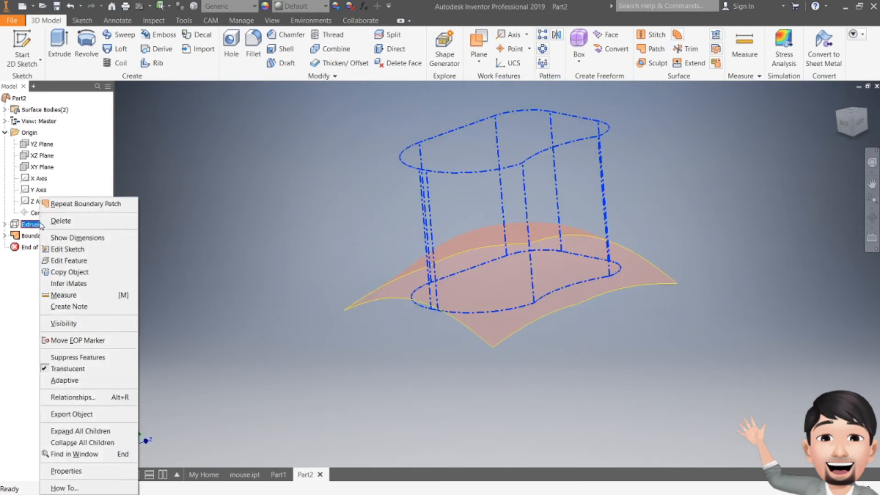
{"action": "left_click", "coordinate": [71, 324]}
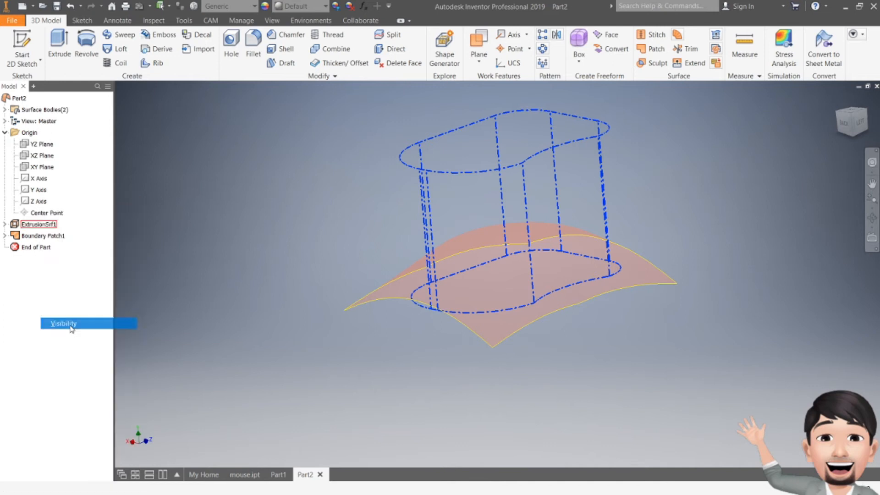
- Trim the boundary patch with the extruded outline surface as the cutting tool, removing the area outside the outline
{"action": "left_click", "coordinate": [845, 129]}
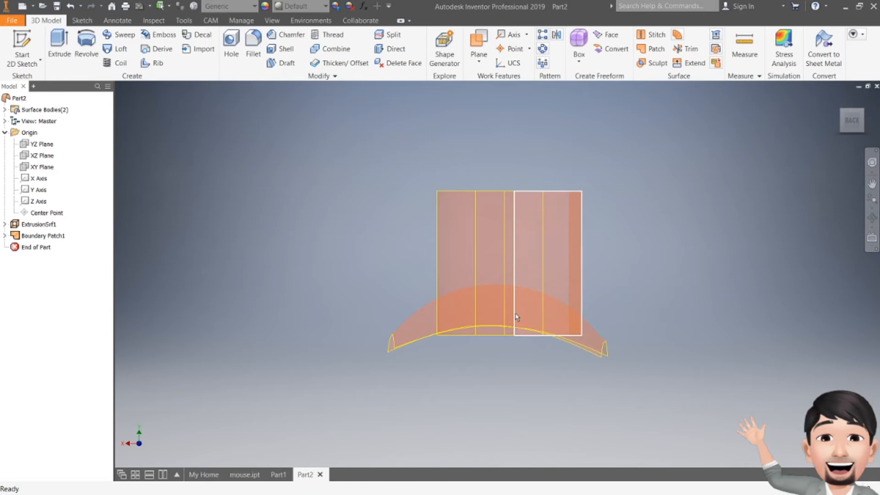
{"action": "left_click_drag", "start_coordinate": [850, 122], "coordinate": [802, 154]}
{"action": "middle_click_drag", "start_coordinate": [498, 274], "coordinate": [520, 255], "text": "shift"}
{"action": "left_click", "coordinate": [687, 49]}
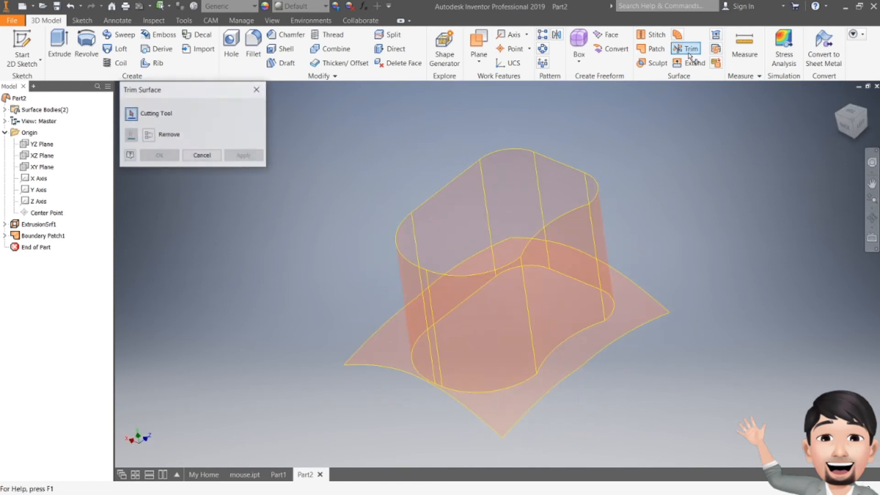
{"action": "left_click", "coordinate": [532, 246]}
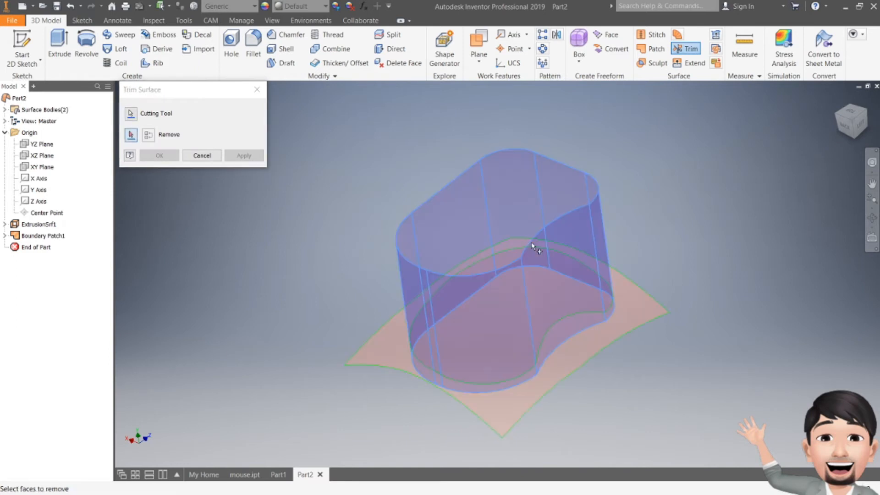
{"action": "left_click", "coordinate": [639, 320]}
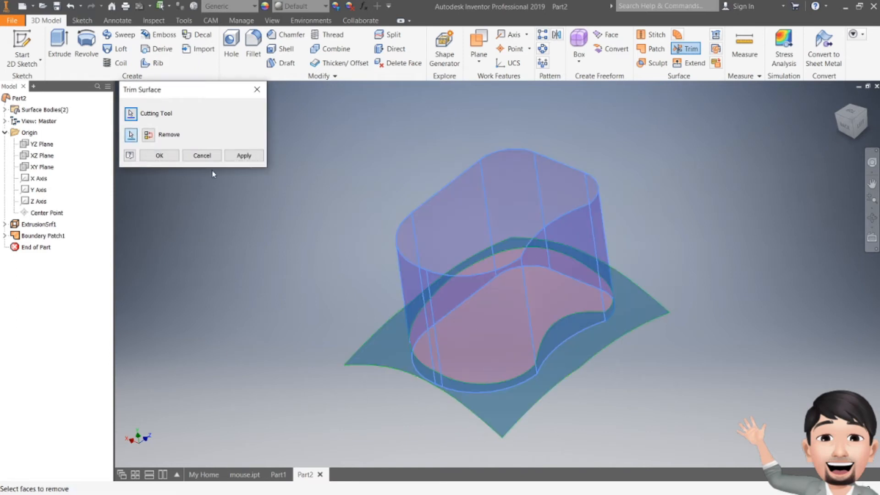
{"action": "left_click", "coordinate": [237, 156]}
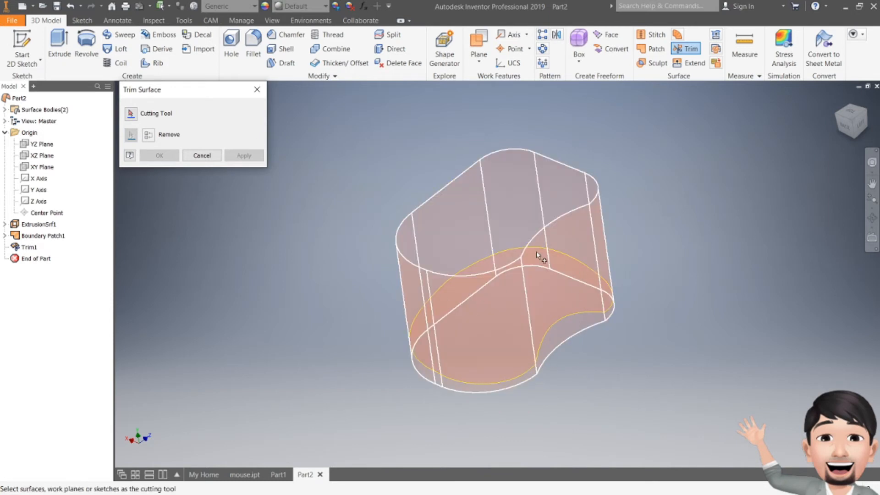
{"action": "key", "text": "Escape"}
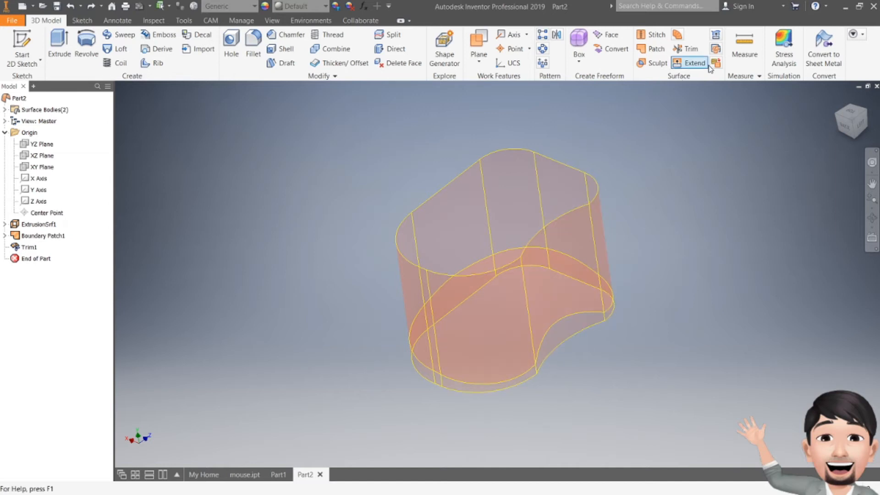
- Trim the extruded outline surface with the curved boundary patch as the cutting tool, removing the portion above the patch
{"action": "left_click", "coordinate": [687, 48]}
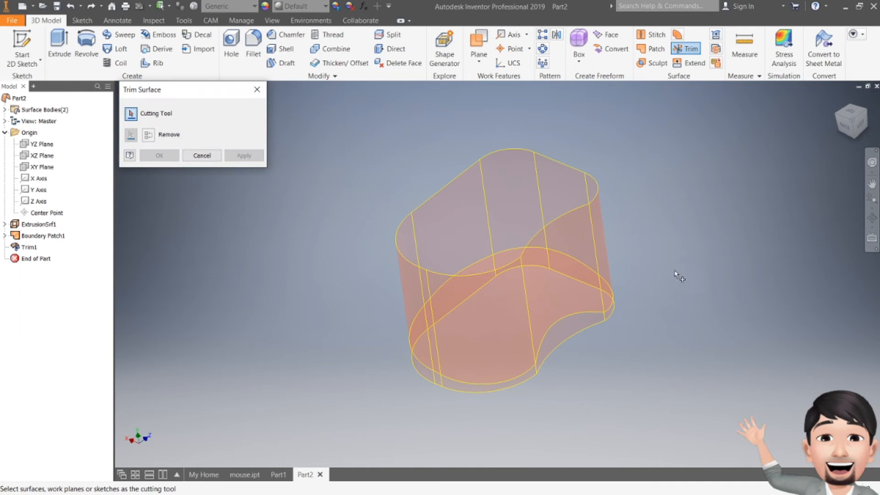
{"action": "left_click", "coordinate": [574, 313]}
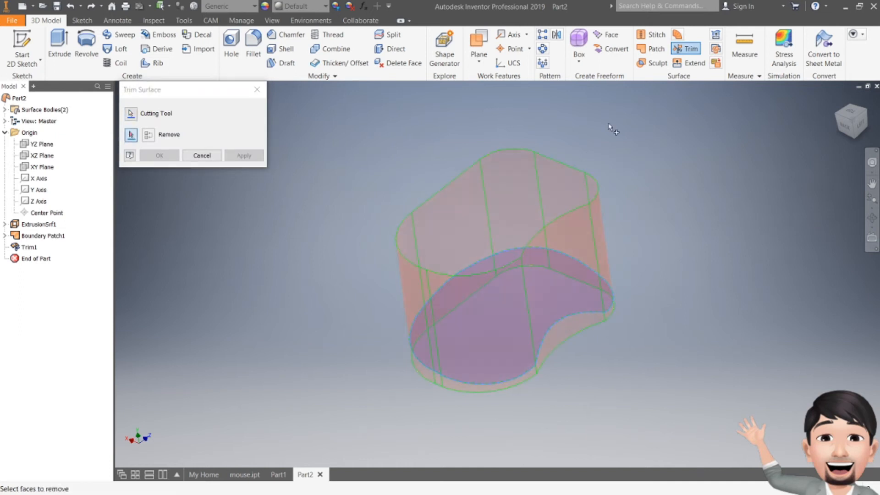
{"action": "left_click", "coordinate": [593, 185]}
{"action": "left_click", "coordinate": [257, 157]}
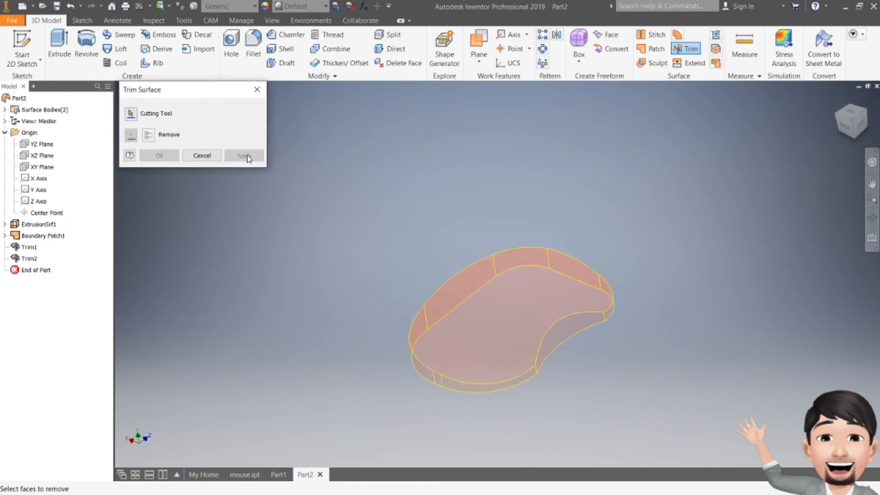
{"action": "left_click", "coordinate": [259, 89]}
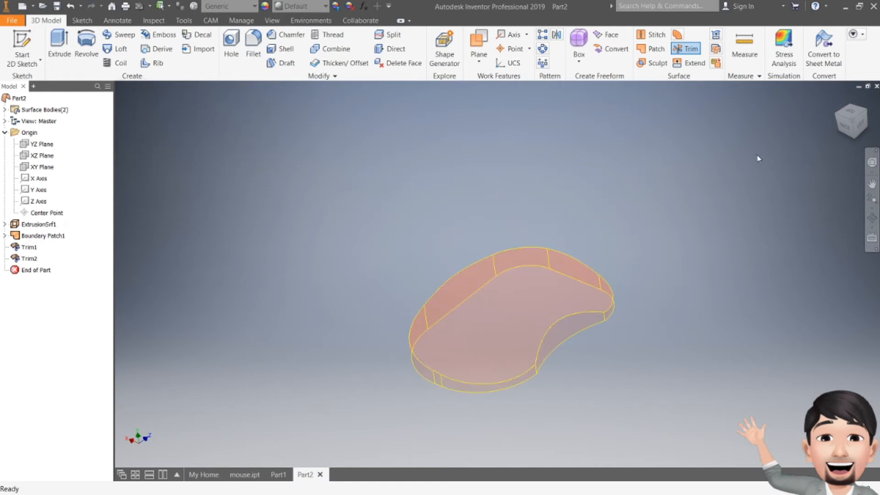
- Close the underside of the mouse with a Boundary Patch surface from the bottom edge loop, using Automatic Edge Chain
{"action": "mouse_move", "coordinate": [844, 128]}
{"action": "left_mouse_down"}
{"action": "mouse_move", "coordinate": [853, 128]}
{"action": "mouse_move", "coordinate": [841, 133]}
{"action": "left_mouse_up"}
{"action": "left_click", "coordinate": [850, 121]}
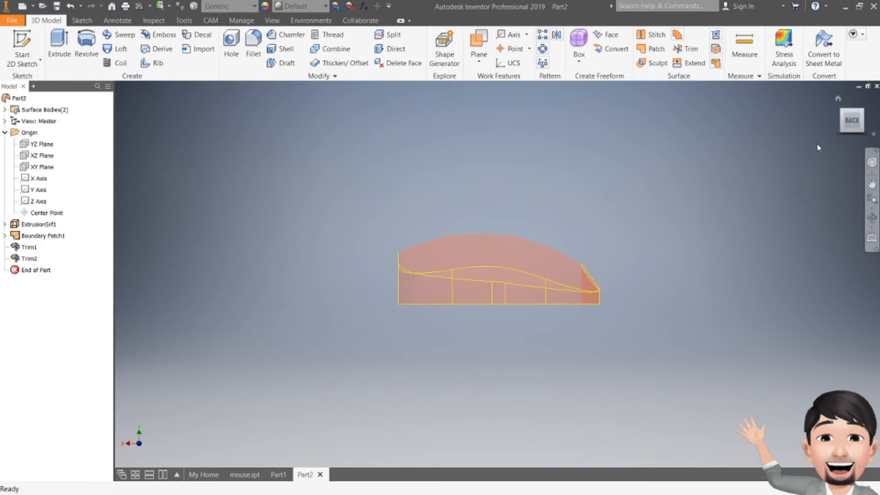
{"action": "left_click", "coordinate": [853, 121]}
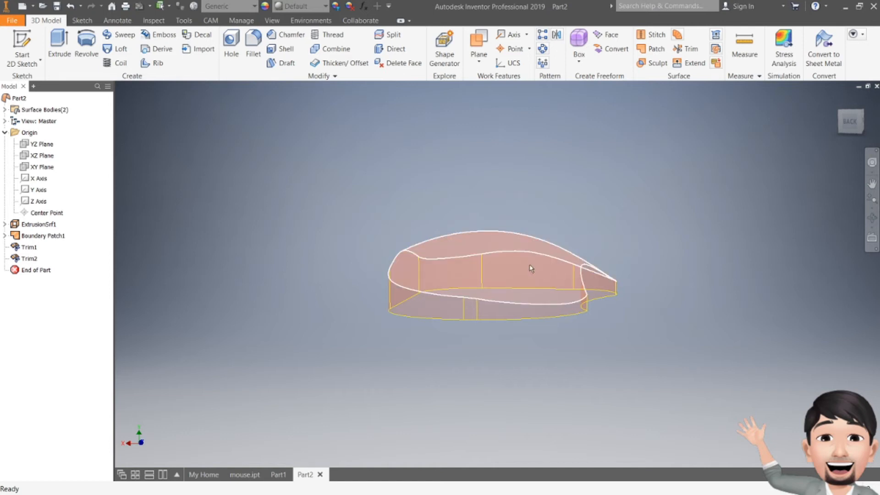
{"action": "left_click", "coordinate": [848, 127]}
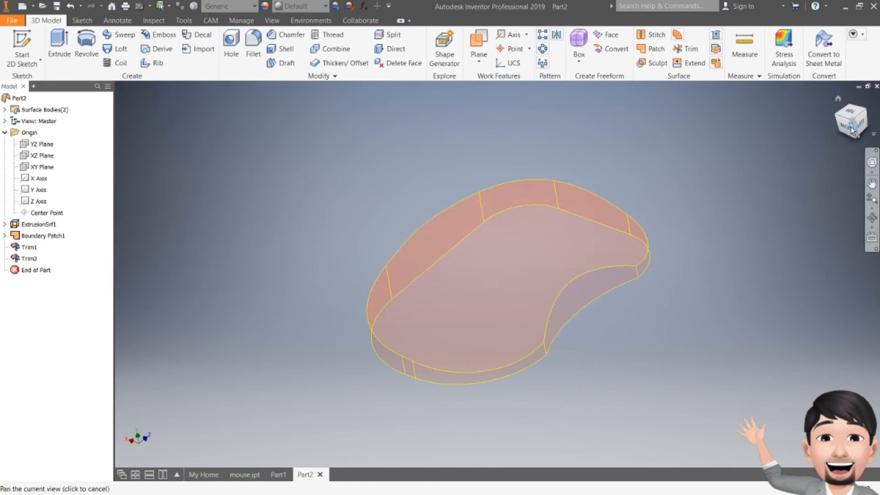
{"action": "left_click_drag", "start_coordinate": [844, 130], "coordinate": [844, 106]}
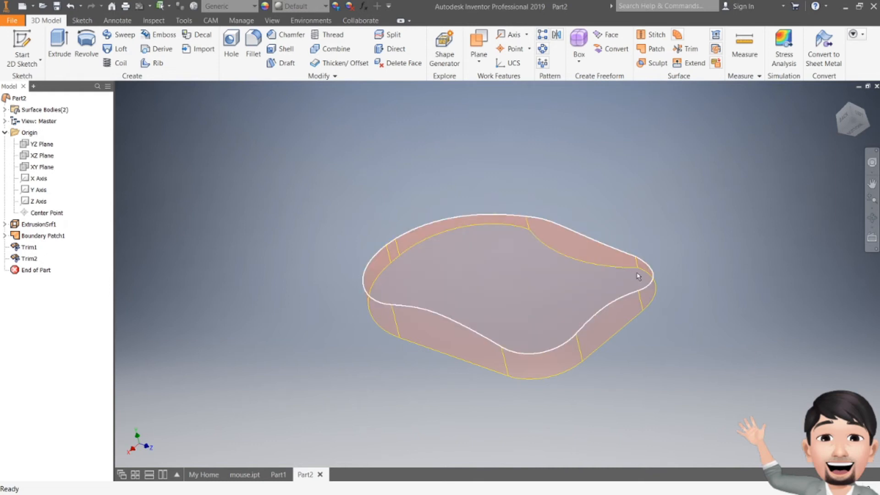
{"action": "left_click", "coordinate": [651, 49]}
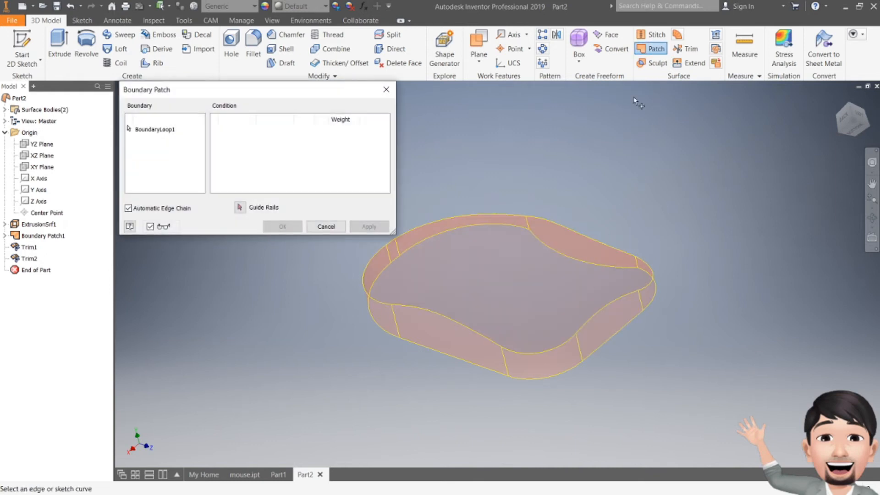
{"action": "left_click", "coordinate": [510, 227]}
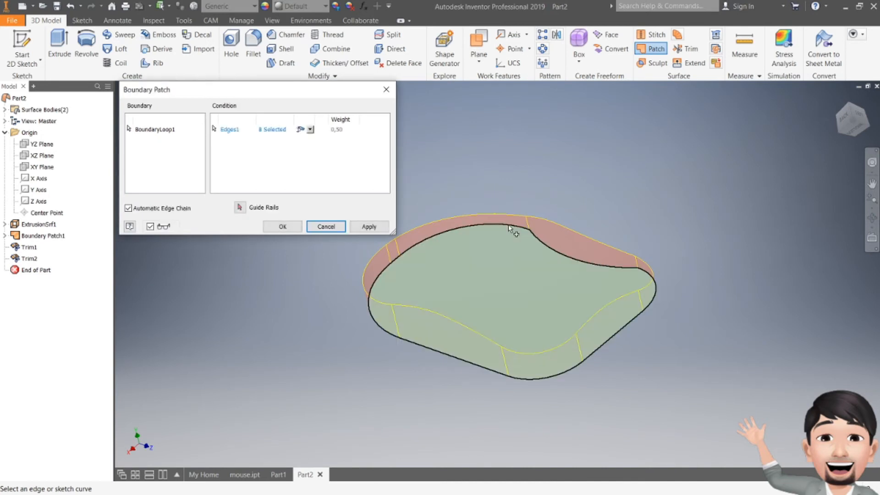
{"action": "left_click", "coordinate": [368, 228]}
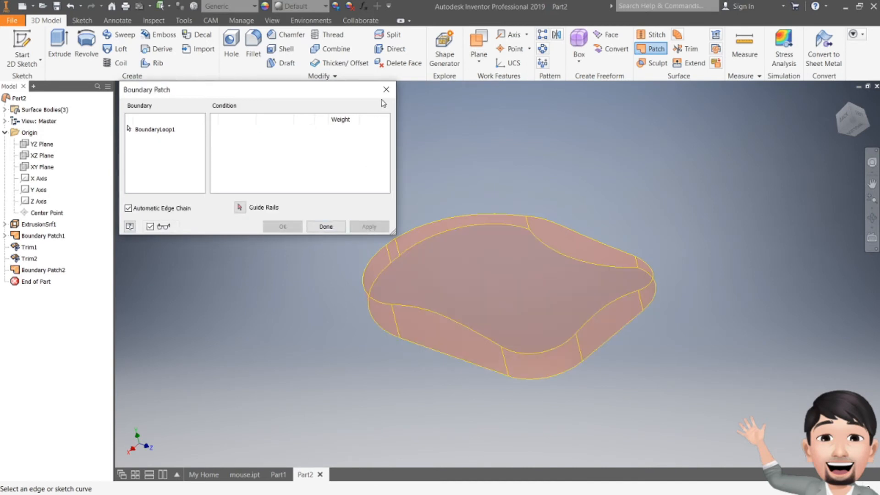
{"action": "left_click", "coordinate": [386, 89]}
- Stitch the side, top and bottom surfaces into a solid body with a maximum tolerance of 0,254 mm
{"action": "mouse_move", "coordinate": [844, 123]}
{"action": "left_mouse_down"}
{"action": "mouse_move", "coordinate": [845, 158]}
{"action": "mouse_move", "coordinate": [854, 131]}
{"action": "left_mouse_up"}
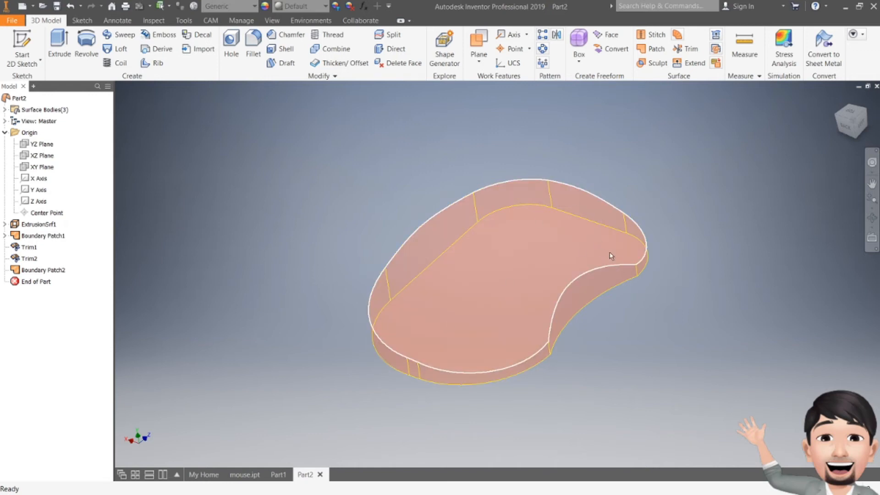
{"action": "left_click", "coordinate": [658, 34]}
{"action": "middle_click_drag", "start_coordinate": [446, 252], "coordinate": [467, 262]}
{"action": "left_click_drag", "start_coordinate": [326, 126], "coordinate": [738, 440]}
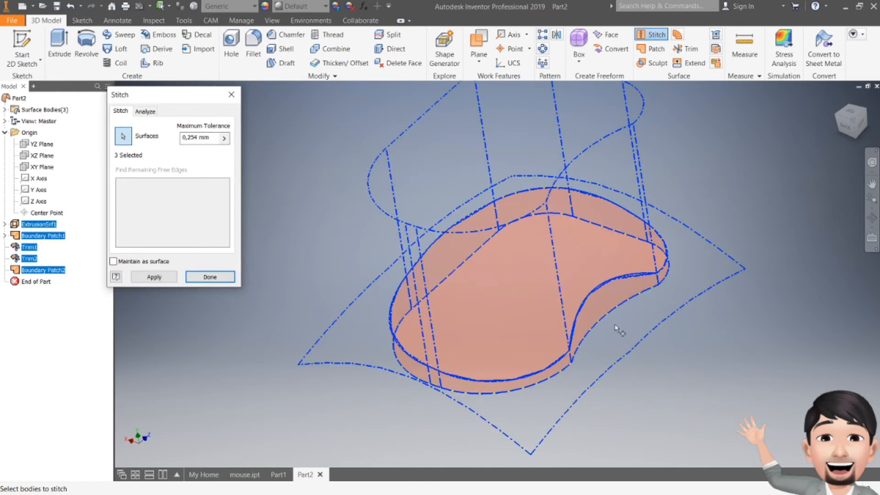
{"action": "left_click", "coordinate": [155, 277]}
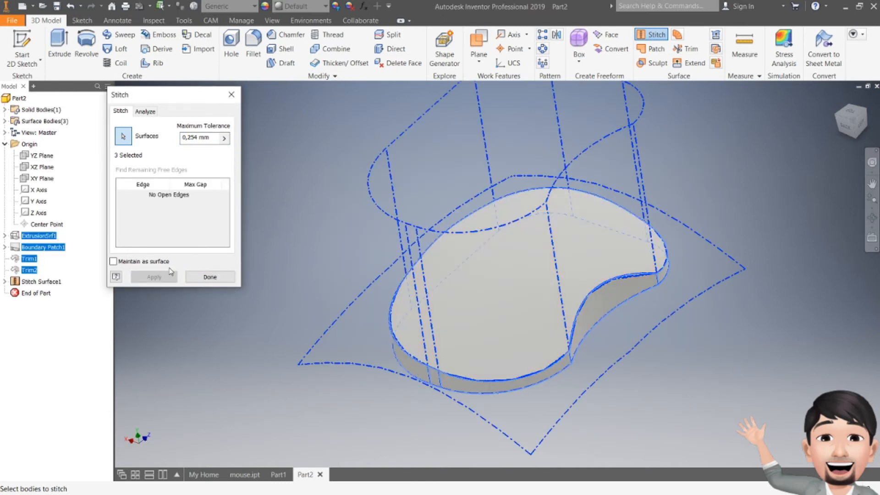
{"action": "left_click", "coordinate": [232, 94]}
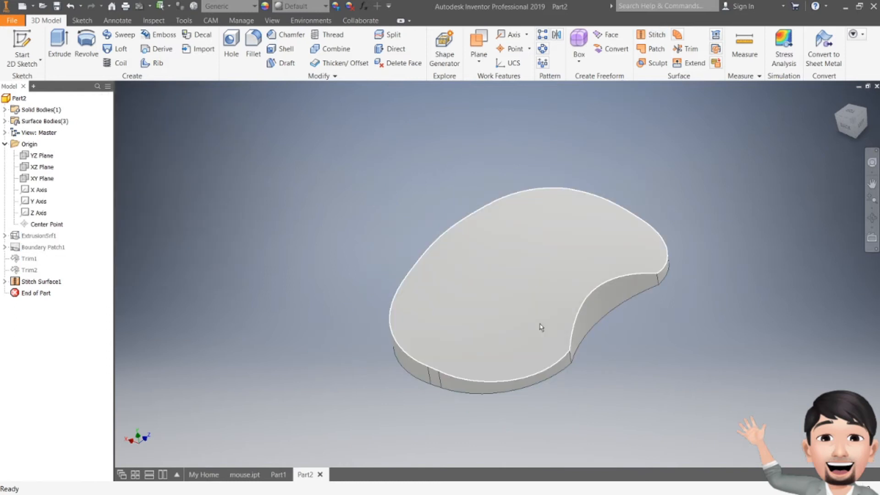
- Fillet the whole upper edge loop around the mouse's curved top face with a 5 mm radius
{"action": "mouse_move", "coordinate": [848, 126]}
{"action": "left_mouse_down"}
{"action": "mouse_move", "coordinate": [854, 80]}
{"action": "mouse_move", "coordinate": [847, 105]}
{"action": "mouse_move", "coordinate": [855, 124]}
{"action": "left_mouse_up"}
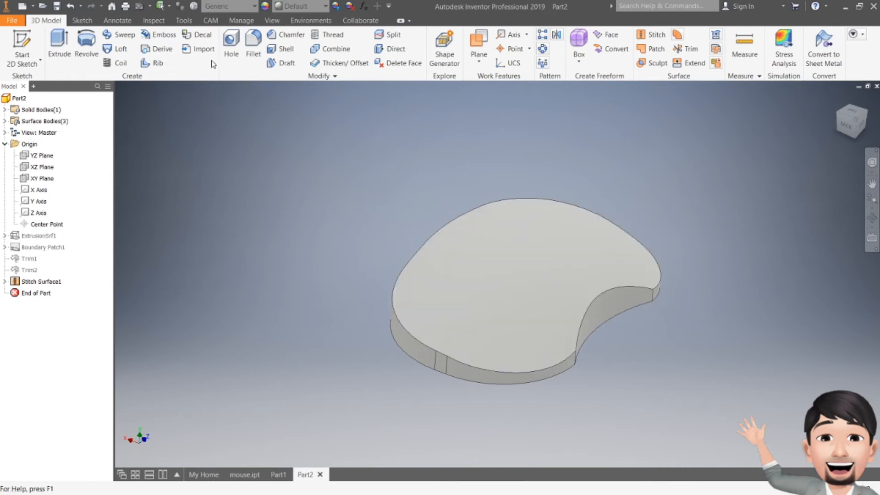
{"action": "left_click", "coordinate": [253, 44]}
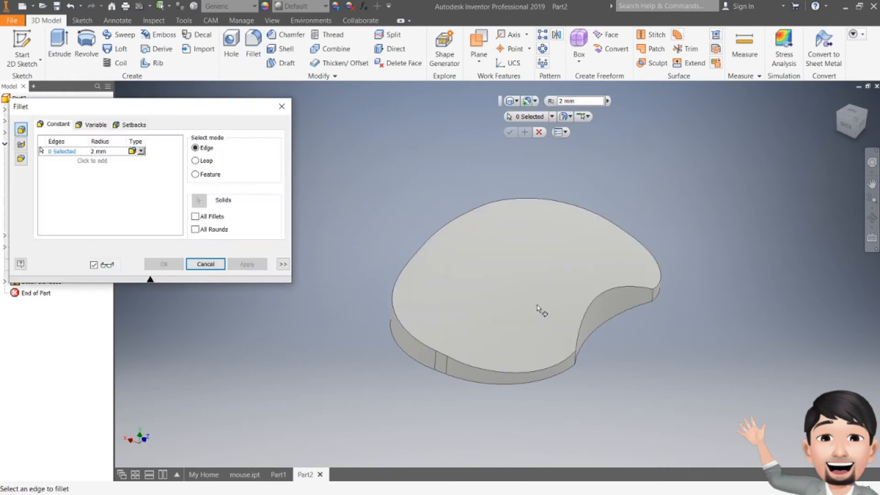
{"action": "left_click", "coordinate": [564, 364]}
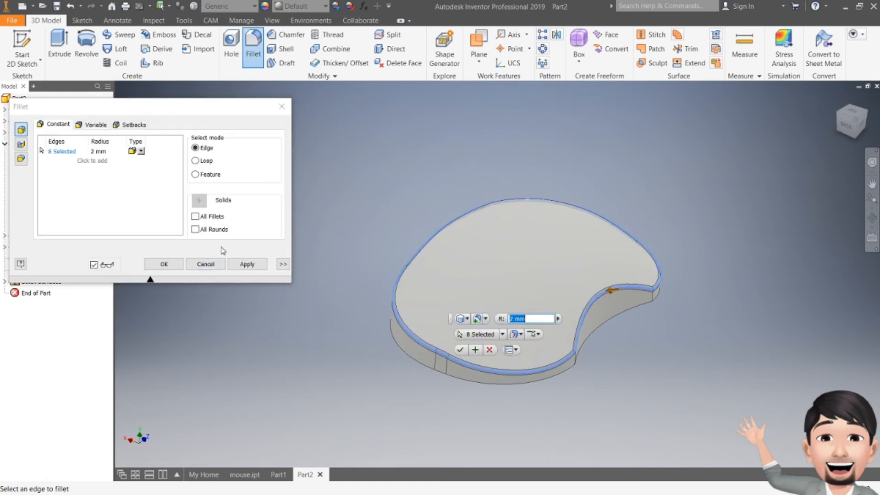
{"action": "left_click", "coordinate": [100, 151]}
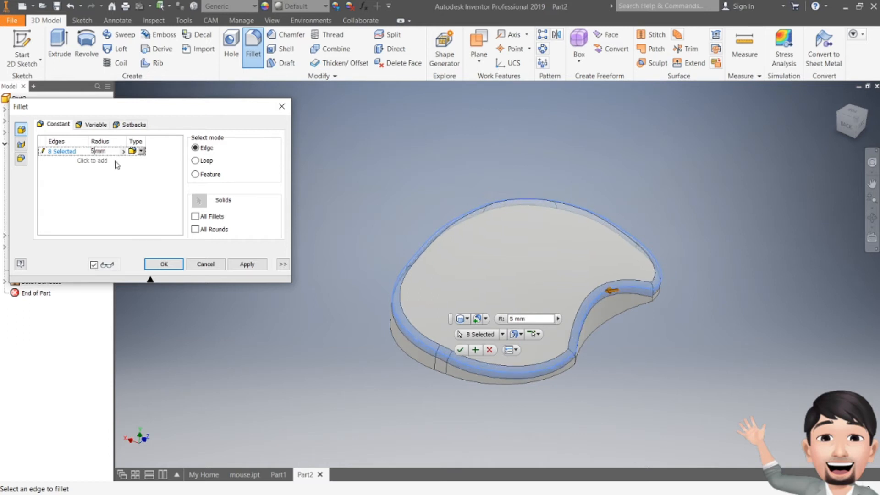
{"action": "left_click", "coordinate": [242, 262]}
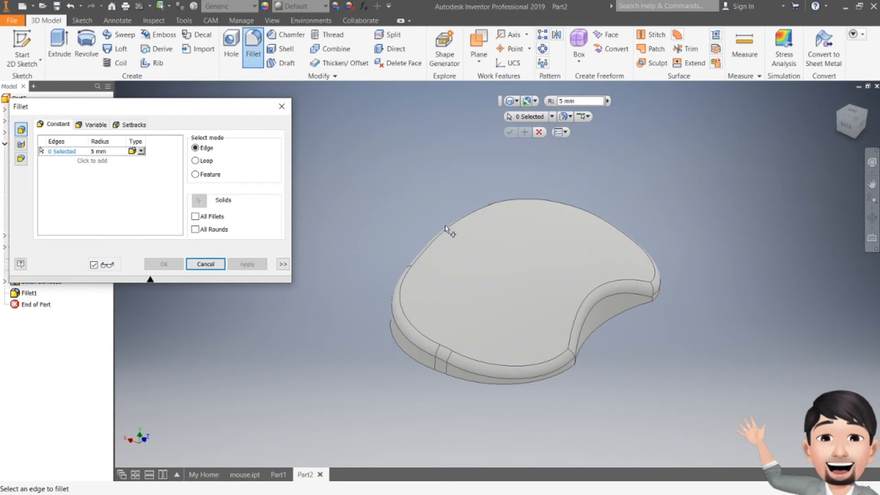
{"action": "left_click", "coordinate": [282, 106]}
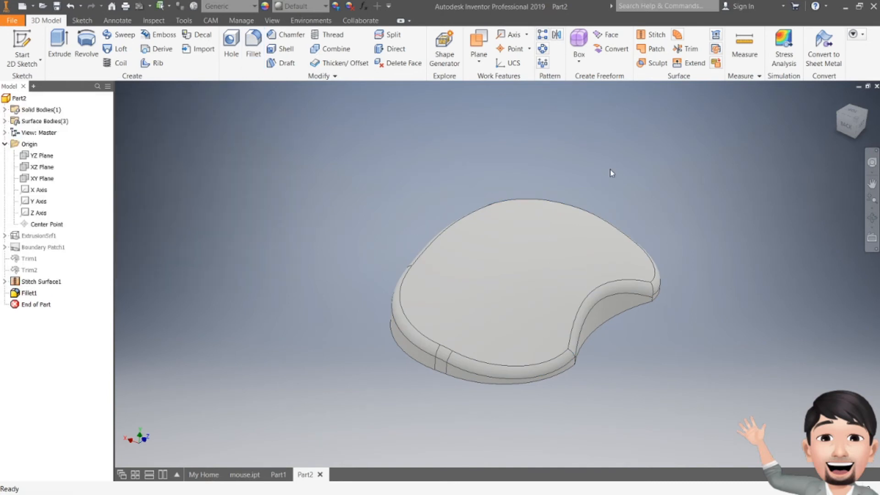
- Fillet the full edge loop of the mouse's flat bottom face with a 2 mm radius
{"action": "left_click_drag", "start_coordinate": [841, 120], "coordinate": [846, 84]}
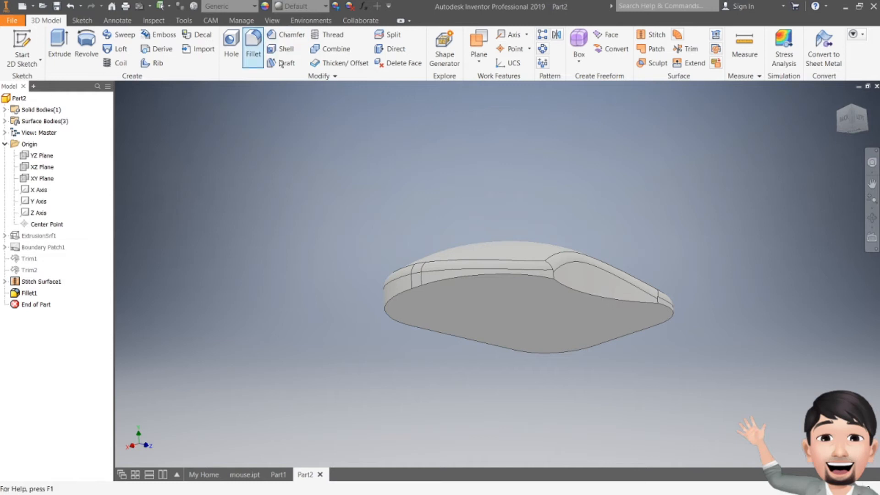
{"action": "left_click", "coordinate": [253, 47]}
{"action": "left_click", "coordinate": [585, 295]}
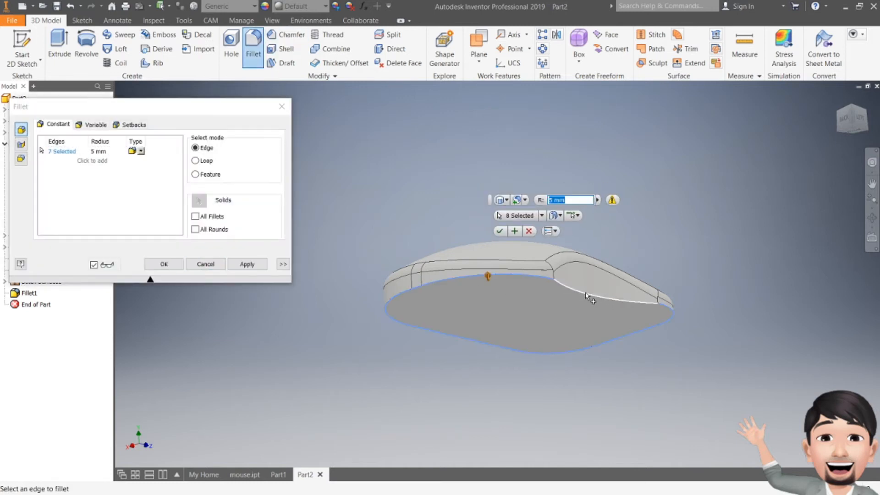
{"action": "left_click", "coordinate": [97, 152]}
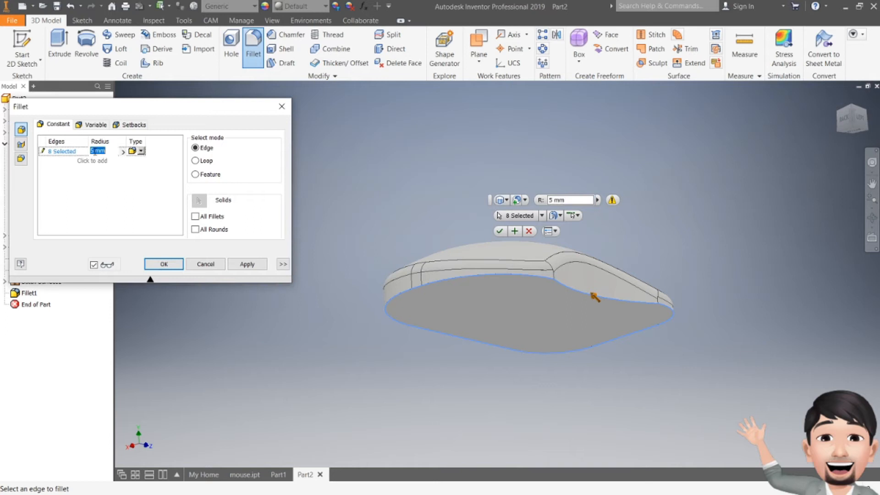
{"action": "type", "text": "2"}
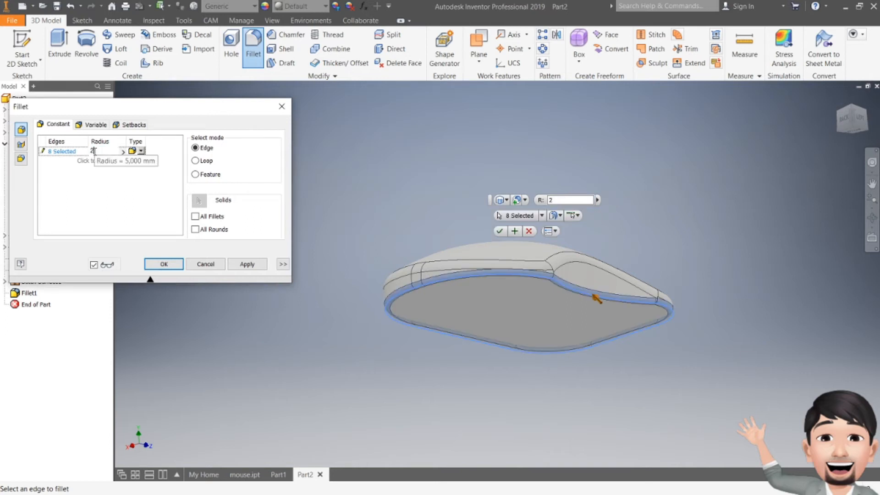
{"action": "left_click", "coordinate": [157, 266]}
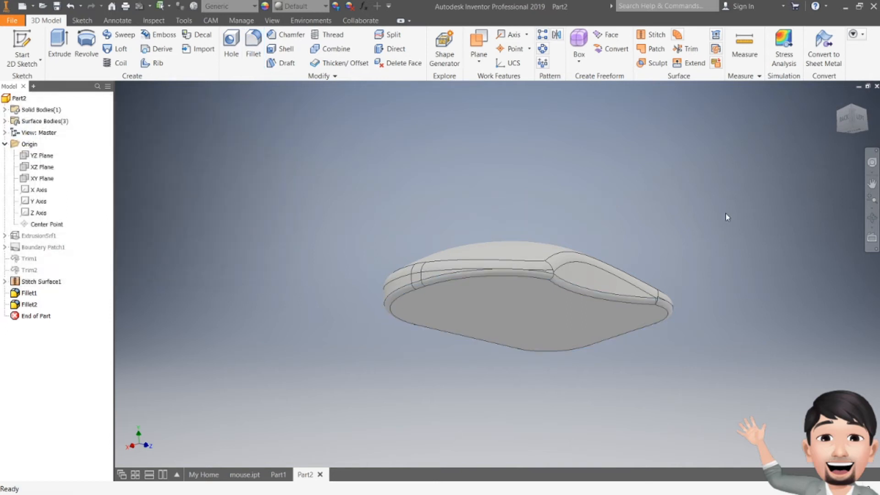
{"action": "left_click", "coordinate": [845, 121]}
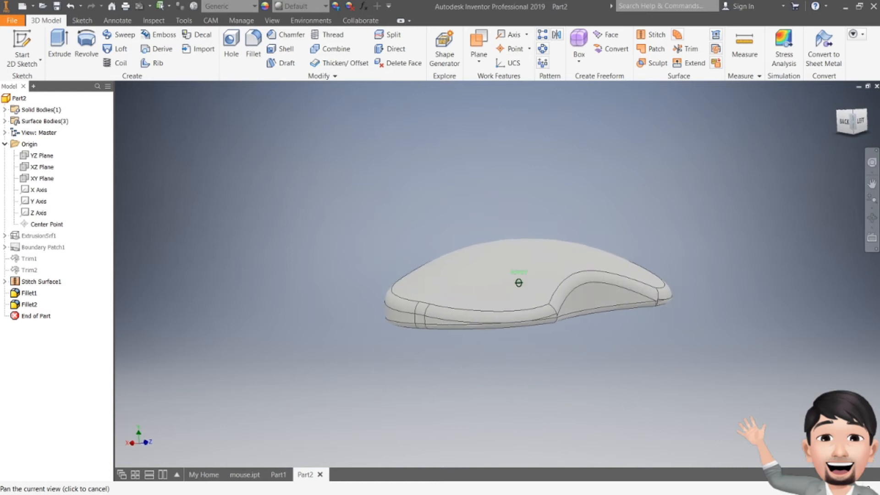
{"action": "mouse_move", "coordinate": [518, 283]}
{"action": "middle_mouse_down", "text": "shift"}
{"action": "mouse_move", "coordinate": [520, 250]}
{"action": "mouse_move", "coordinate": [508, 289]}
{"action": "mouse_move", "coordinate": [458, 293]}
{"action": "mouse_move", "coordinate": [447, 339]}
{"action": "middle_mouse_up", "text": "shift"}
{"action": "double_click", "coordinate": [29, 293]}
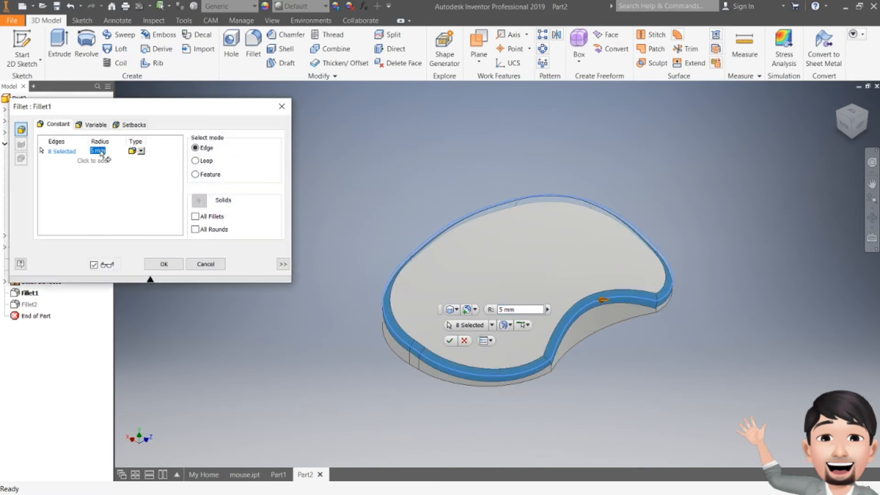
{"action": "double_click", "coordinate": [91, 150]}
{"action": "type", "text": "4"}
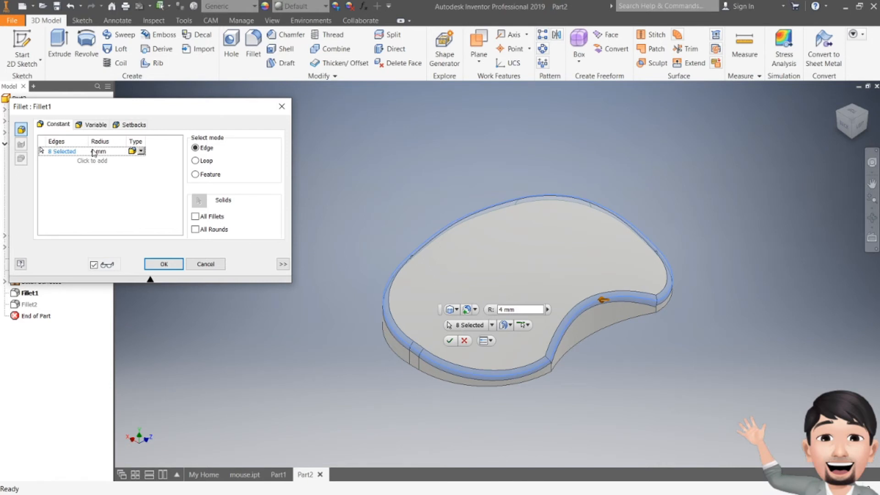
{"action": "left_click", "coordinate": [281, 107]}
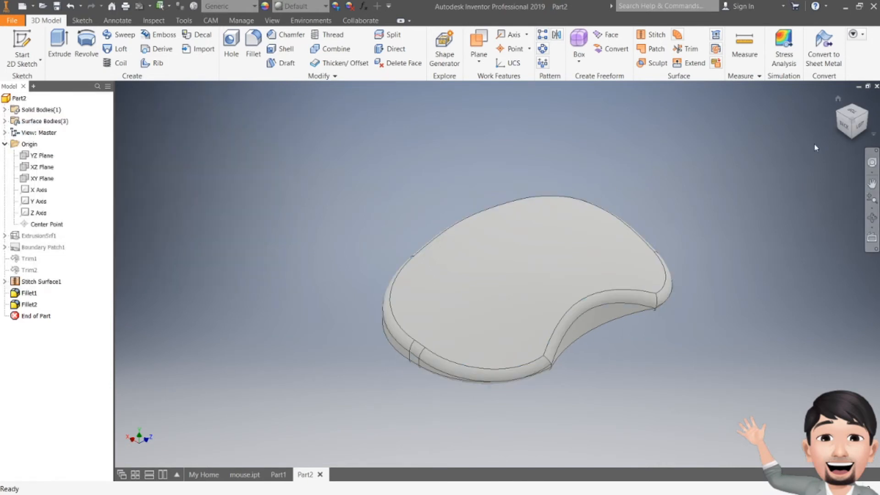
{"action": "left_click_drag", "start_coordinate": [861, 125], "coordinate": [871, 88]}
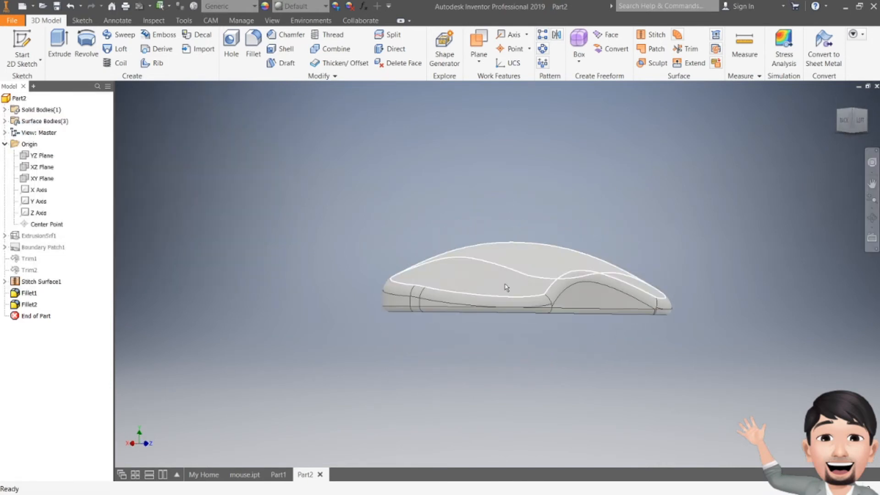
{"action": "scroll", "coordinate": [505, 310], "scroll_direction": "down", "scroll_amount": 3}
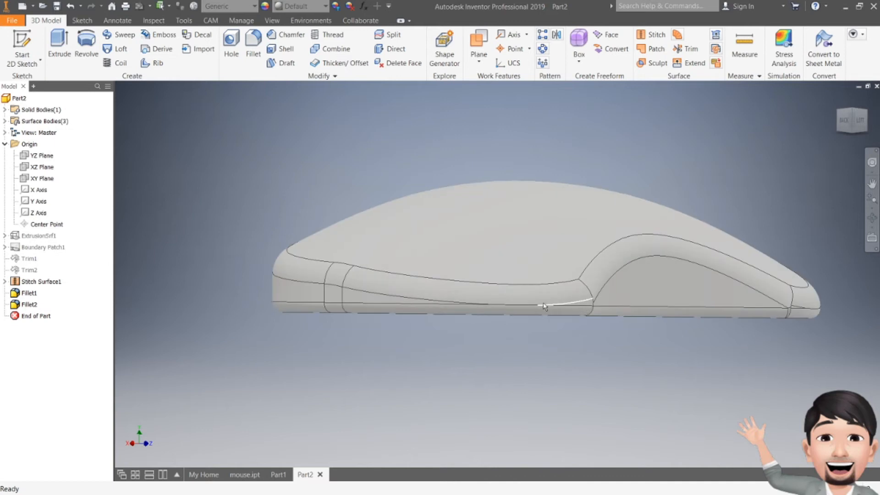
{"action": "double_click", "coordinate": [32, 296]}
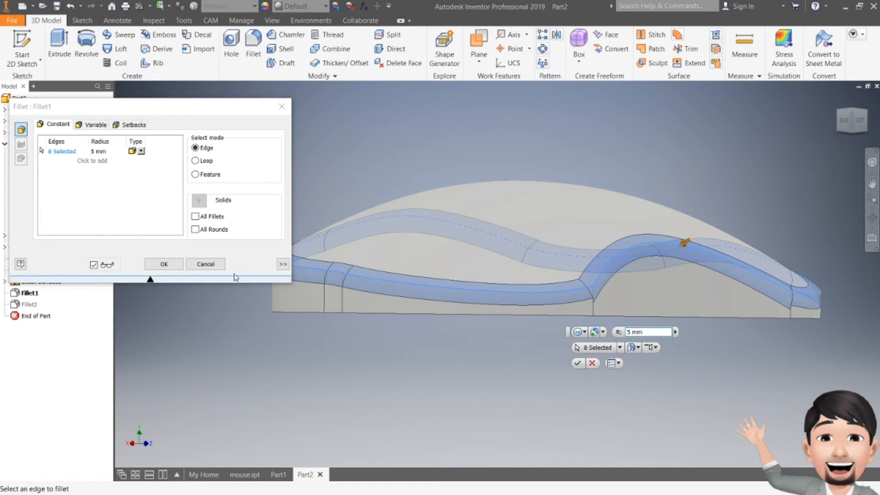
{"action": "left_click", "coordinate": [205, 264]}
{"action": "double_click", "coordinate": [30, 304]}
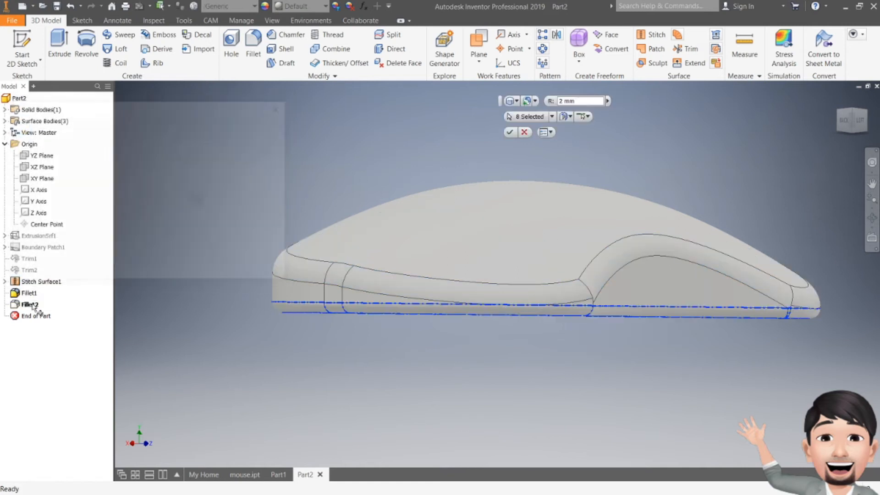
{"action": "type", "text": "1"}
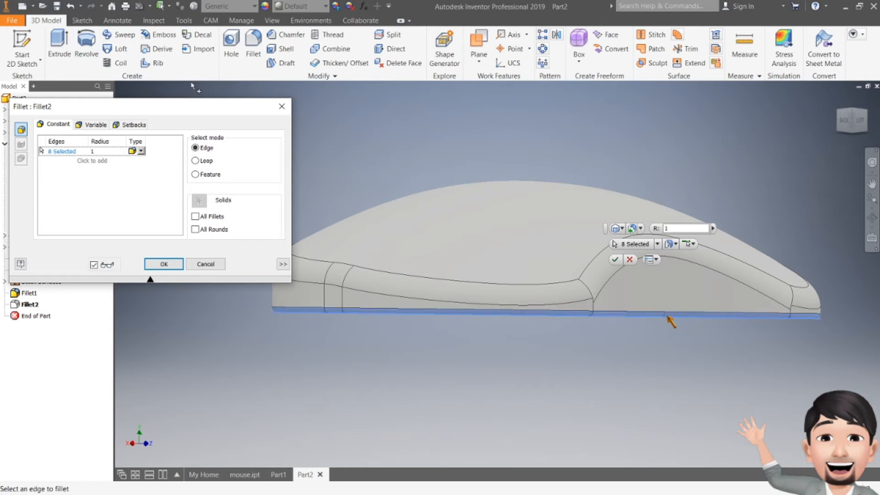
{"action": "left_click", "coordinate": [280, 107]}
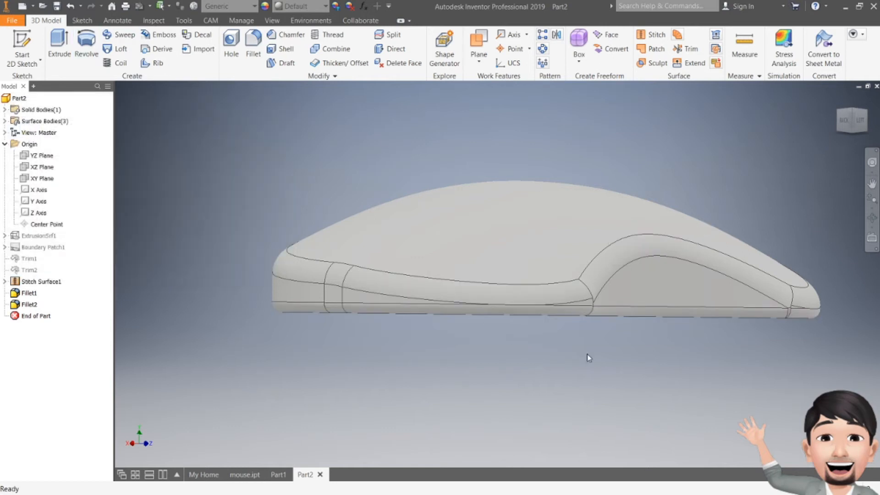
- Examine the rounded mouse body from the side, from directly above and from several angled views
{"action": "left_click", "coordinate": [872, 183]}
{"action": "mouse_move", "coordinate": [530, 258]}
{"action": "middle_mouse_down", "text": "shift"}
{"action": "mouse_move", "coordinate": [591, 215]}
{"action": "mouse_move", "coordinate": [591, 243]}
{"action": "mouse_move", "coordinate": [530, 284]}
{"action": "mouse_move", "coordinate": [530, 257]}
{"action": "middle_mouse_up", "text": "shift"}
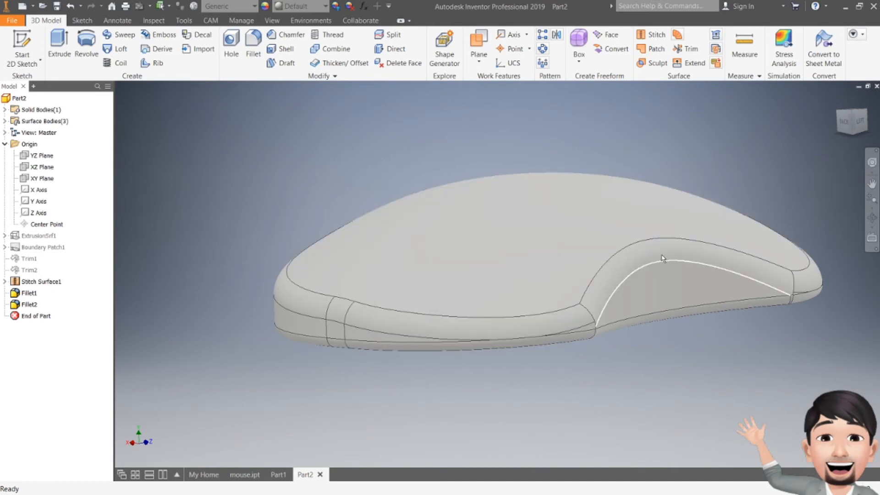
{"action": "mouse_move", "coordinate": [846, 126]}
{"action": "left_mouse_down"}
{"action": "mouse_move", "coordinate": [872, 125]}
{"action": "mouse_move", "coordinate": [870, 137]}
{"action": "left_mouse_up"}
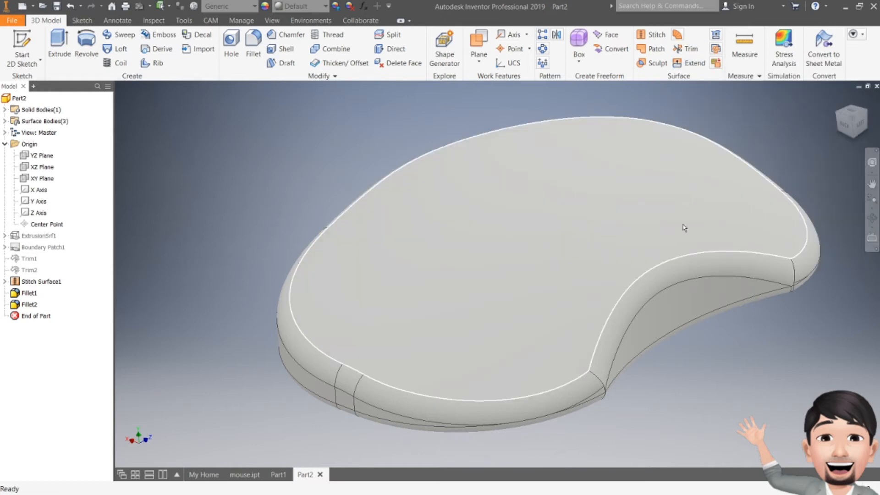
{"action": "mouse_move", "coordinate": [848, 127]}
{"action": "left_mouse_down"}
{"action": "mouse_move", "coordinate": [810, 107]}
{"action": "mouse_move", "coordinate": [794, 148]}
{"action": "left_mouse_up"}
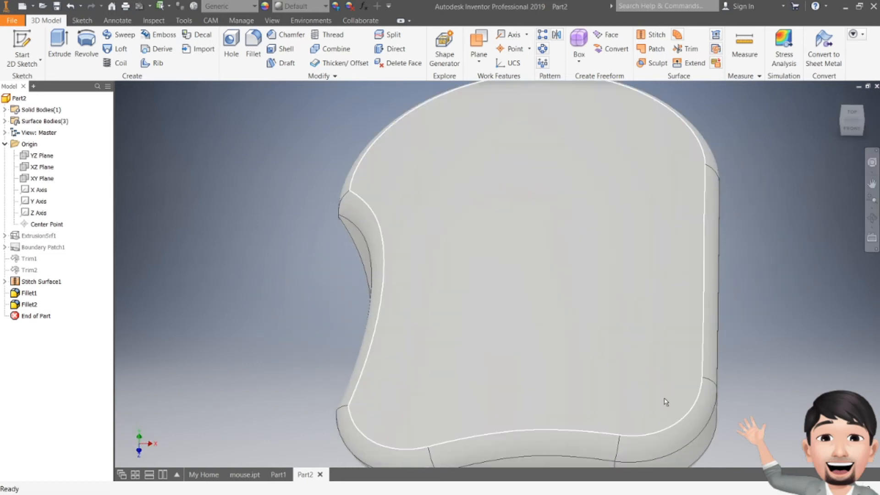
{"action": "left_click", "coordinate": [855, 113]}
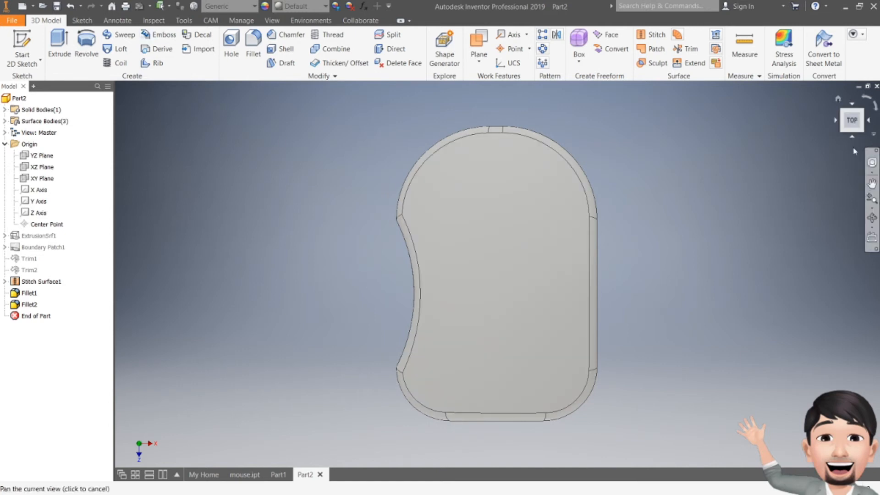
{"action": "middle_click_drag", "start_coordinate": [485, 195], "coordinate": [510, 133], "text": "shift"}
{"action": "middle_click_drag", "start_coordinate": [497, 274], "coordinate": [506, 361], "text": "shift"}
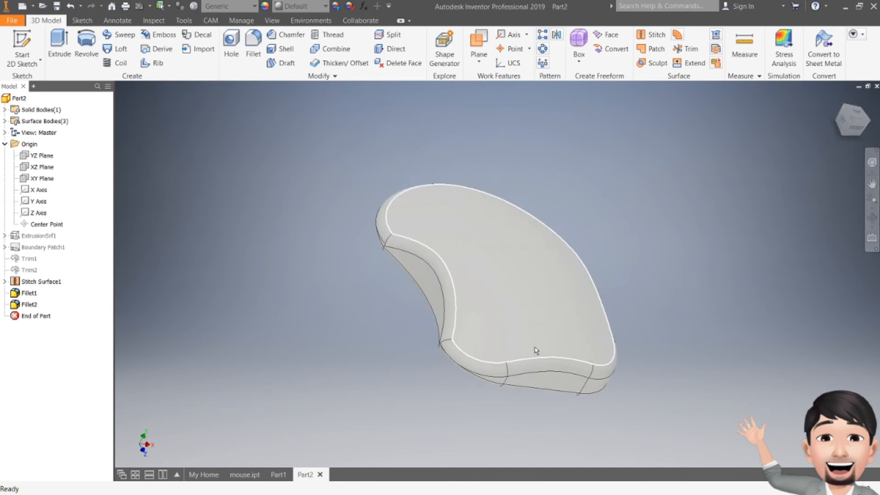
- Create a work plane parallel to the XZ Plane, offset 30,250 mm upward above the mouse's curved top
{"action": "left_click", "coordinate": [478, 58]}
{"action": "left_click", "coordinate": [494, 103]}
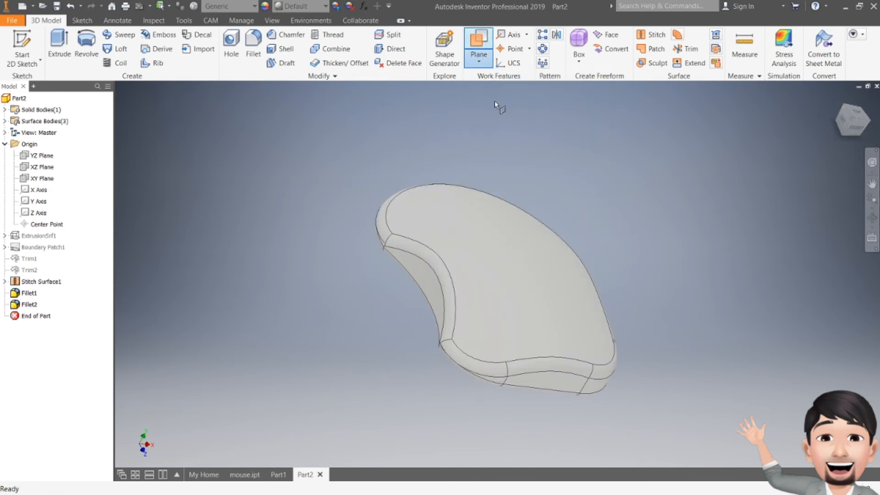
{"action": "left_click", "coordinate": [38, 167]}
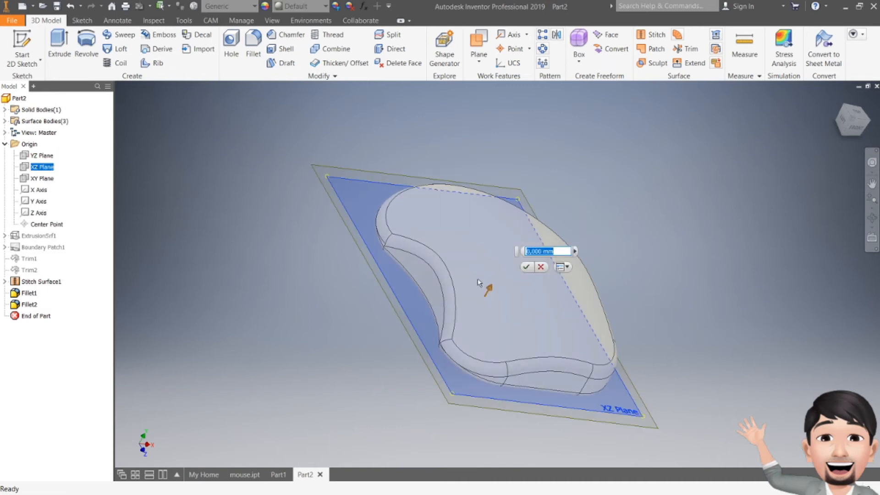
{"action": "left_click_drag", "start_coordinate": [490, 293], "coordinate": [525, 231]}
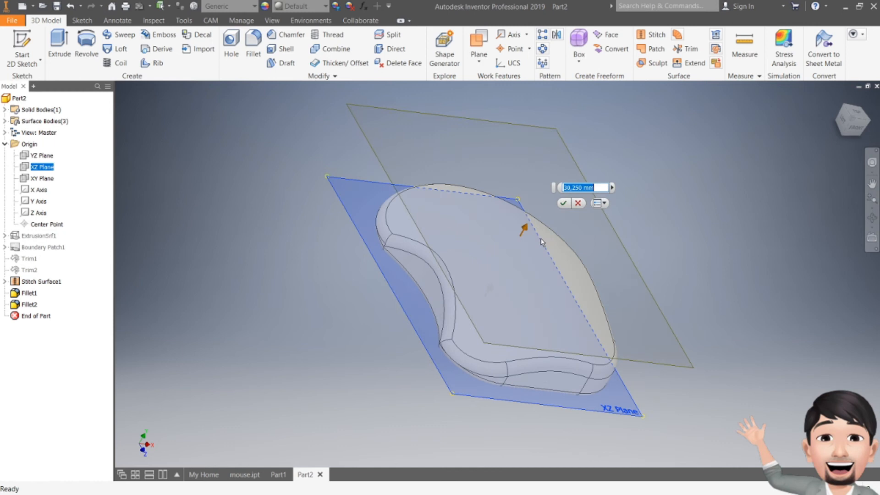
{"action": "left_click", "coordinate": [841, 123]}
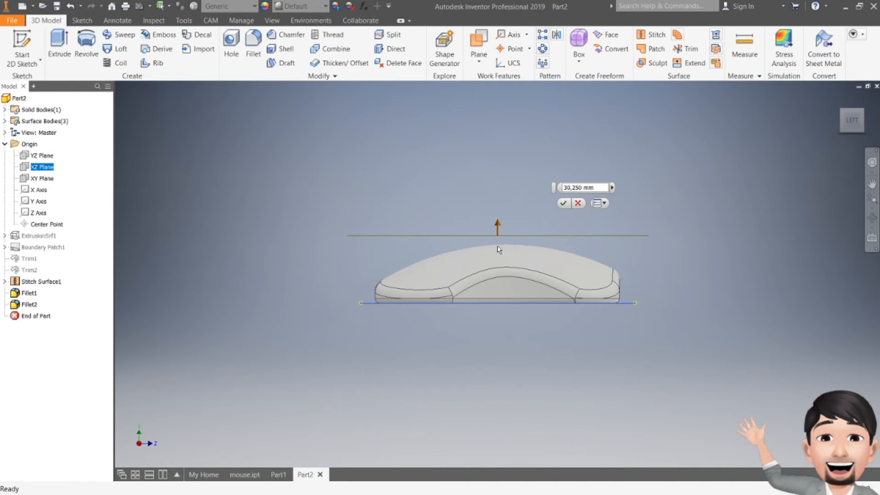
{"action": "left_click_drag", "start_coordinate": [856, 125], "coordinate": [844, 132]}
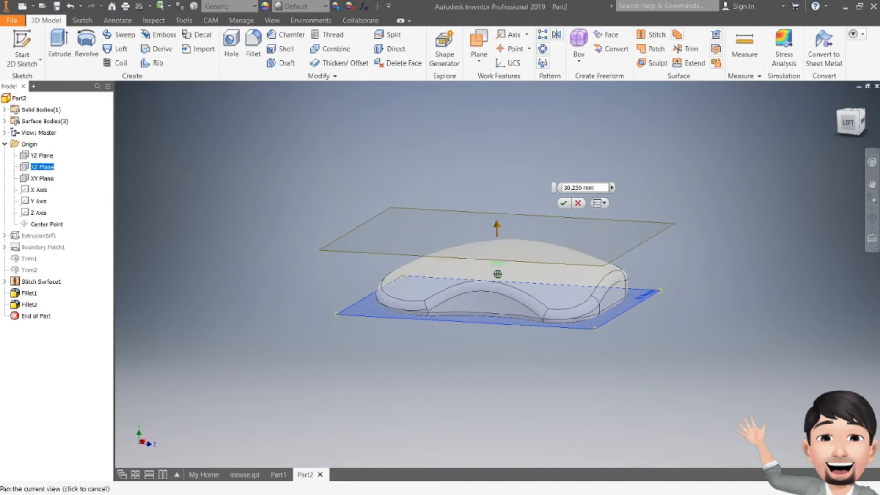
{"action": "left_click", "coordinate": [563, 203]}
- Start a sketch on the offset plane above the mouse and add the text "LOGITEK" near the mouse's straight end
{"action": "left_click", "coordinate": [6, 46]}
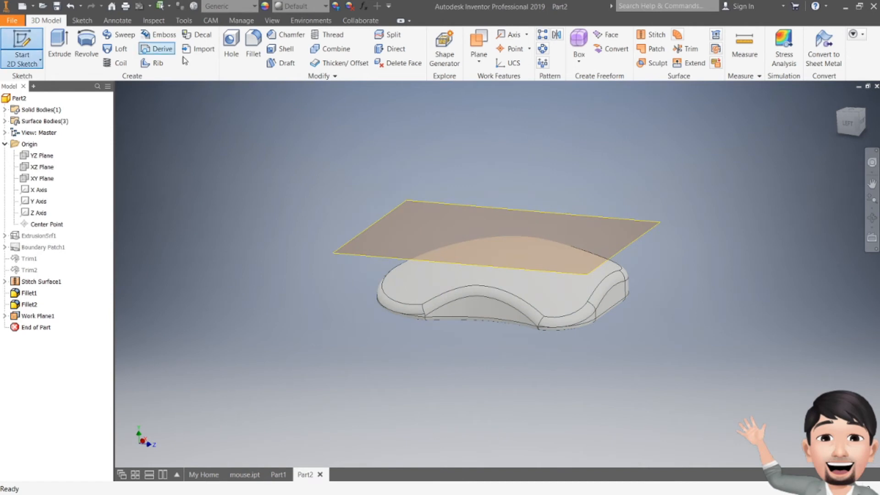
{"action": "left_click", "coordinate": [618, 219]}
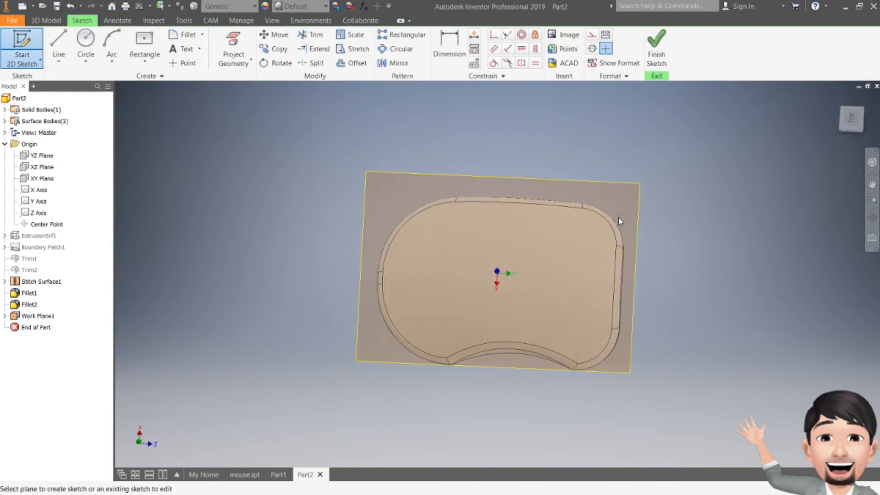
{"action": "left_click", "coordinate": [876, 111]}
{"action": "scroll", "coordinate": [487, 353], "scroll_direction": "down", "scroll_amount": 4}
{"action": "middle_click_drag", "start_coordinate": [474, 345], "coordinate": [439, 281]}
{"action": "left_click", "coordinate": [183, 49]}
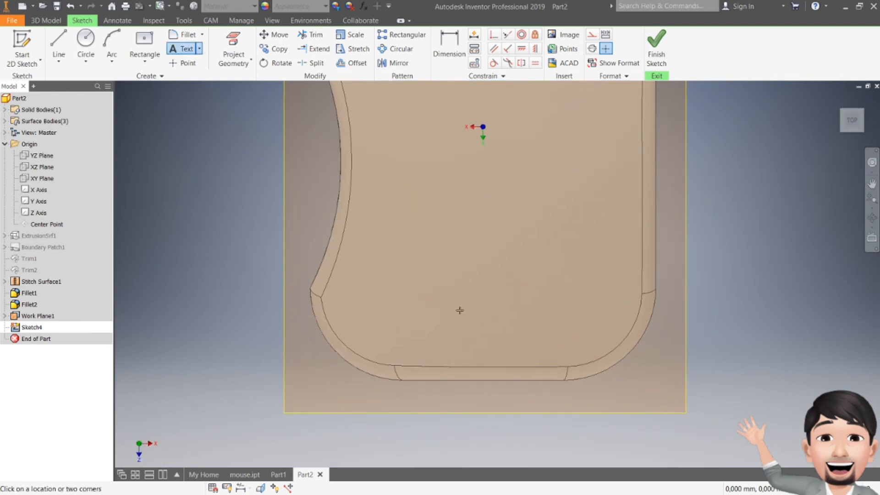
{"action": "left_click", "coordinate": [430, 272]}
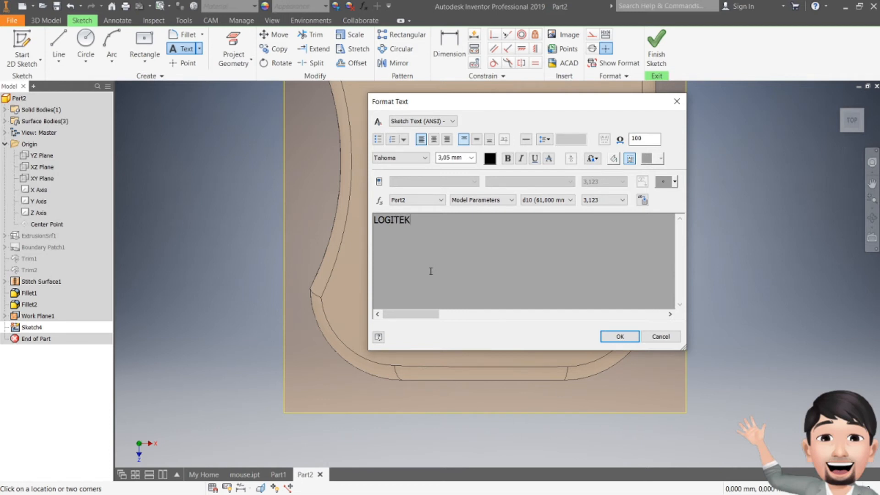
- Set the font of the whole sketch text to Bauhaus 93
{"action": "double_click", "coordinate": [429, 215]}
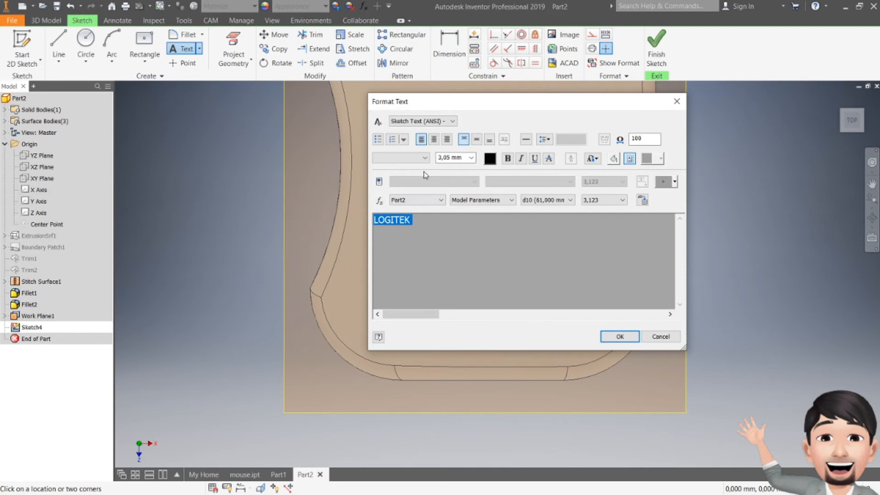
{"action": "left_click", "coordinate": [426, 158]}
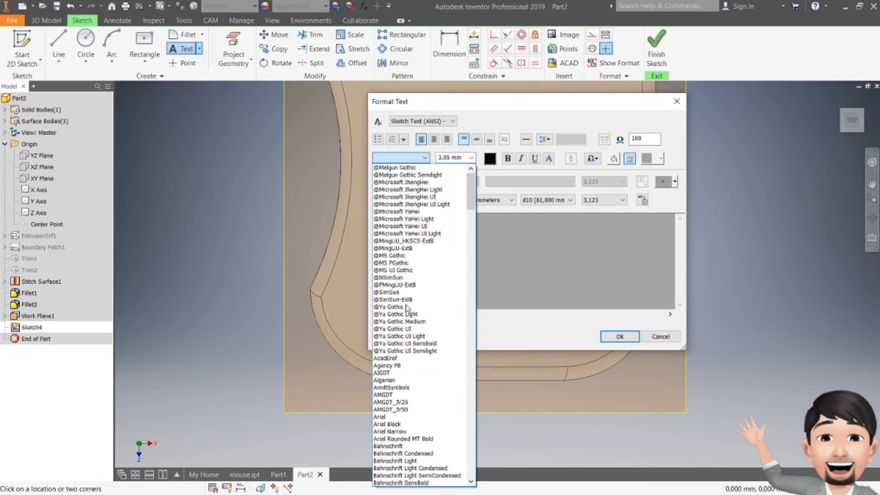
{"action": "scroll", "coordinate": [412, 360], "scroll_direction": "down", "scroll_amount": 3}
{"action": "left_click", "coordinate": [411, 358]}
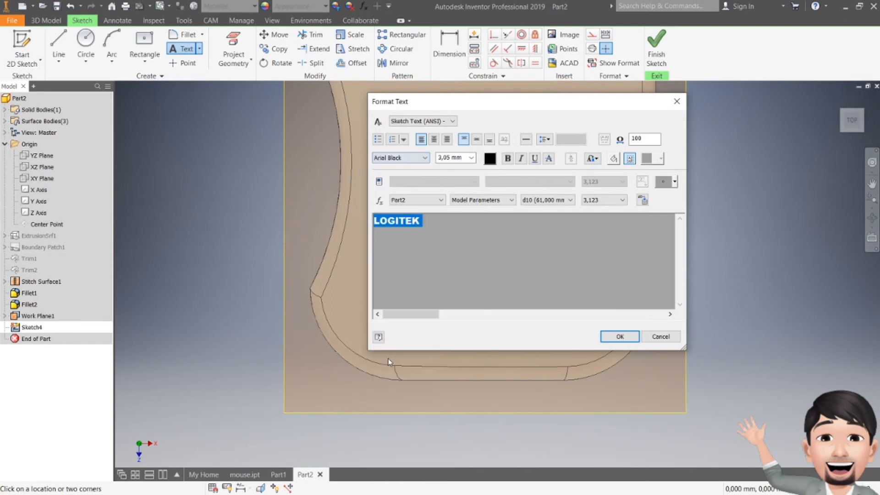
{"action": "left_click", "coordinate": [425, 158]}
{"action": "scroll", "coordinate": [411, 417], "scroll_direction": "down", "scroll_amount": 2}
{"action": "left_click", "coordinate": [393, 256]}
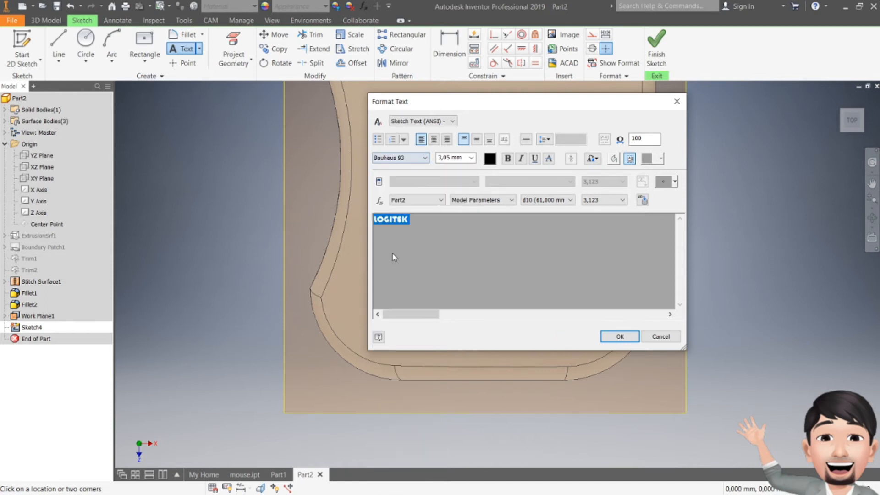
{"action": "left_click", "coordinate": [426, 158]}
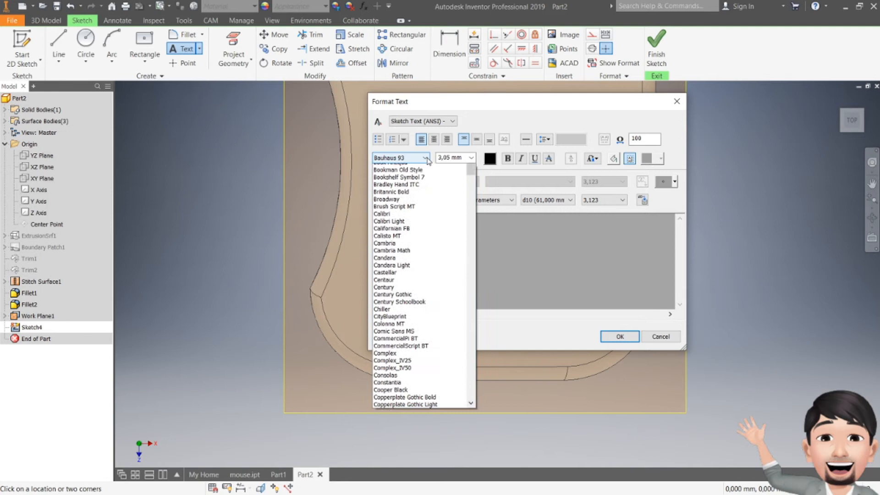
{"action": "left_click", "coordinate": [511, 252]}
{"action": "left_click", "coordinate": [418, 222]}
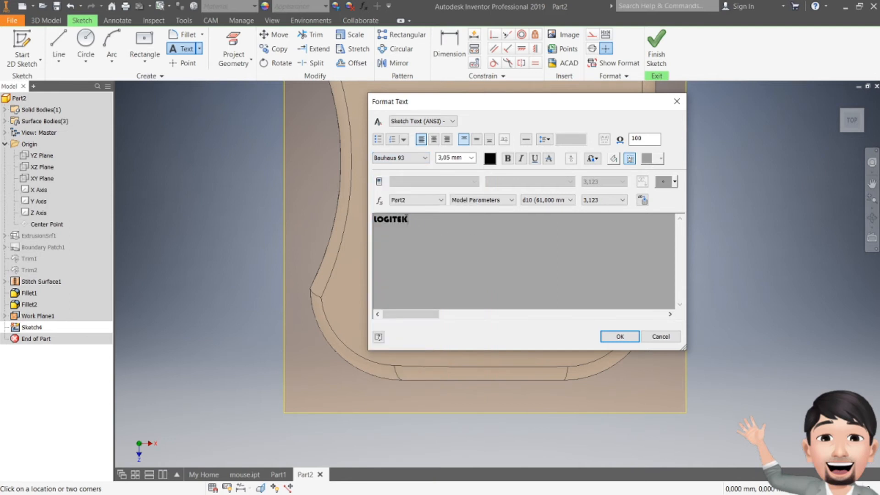
- Change the sketch text to lowercase "logitek", set its height to 8 mm and place it
{"action": "left_click_drag", "start_coordinate": [406, 219], "coordinate": [363, 217]}
{"action": "type", "text": "log"}
{"action": "key", "text": "ctrl+a"}
{"action": "left_click", "coordinate": [470, 158]}
{"action": "left_click", "coordinate": [455, 192]}
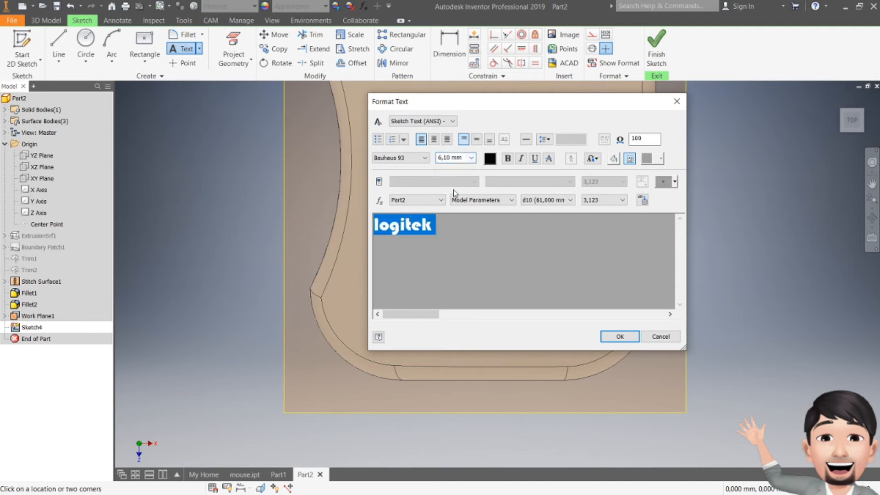
{"action": "left_click", "coordinate": [464, 158]}
{"action": "type", "text": "8"}
{"action": "key", "text": "Return"}
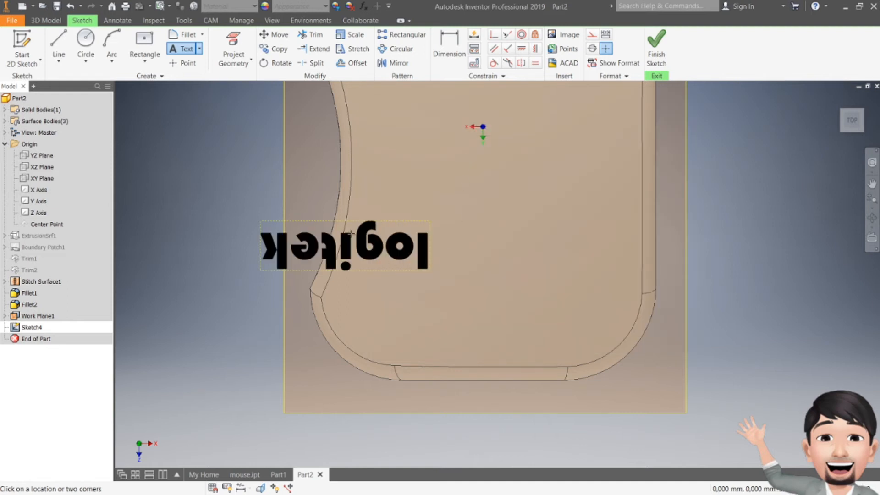
{"action": "key", "text": "Escape"}
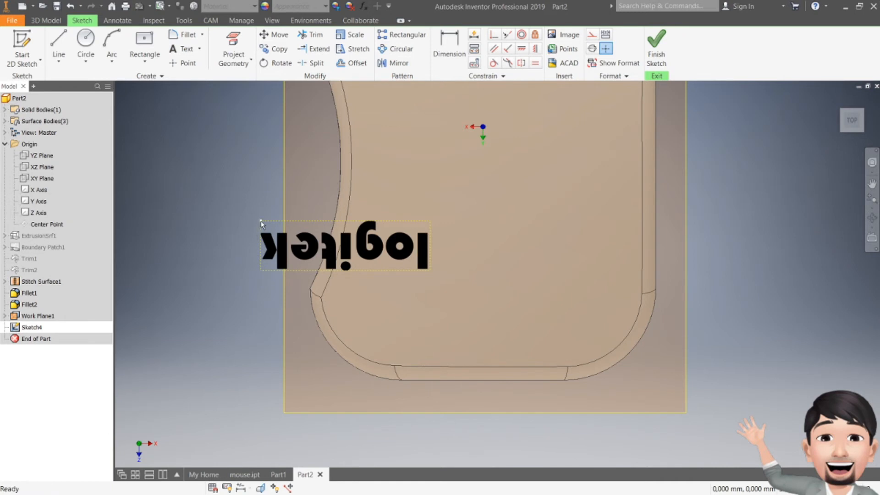
- Turn the "logitek" text upright, place it roughly centred across the mouse near its straight end, and finish the sketch
{"action": "left_click_drag", "start_coordinate": [261, 224], "coordinate": [596, 237]}
{"action": "mouse_move", "coordinate": [517, 299]}
{"action": "left_mouse_down"}
{"action": "mouse_move", "coordinate": [504, 237]}
{"action": "mouse_move", "coordinate": [496, 274]}
{"action": "left_mouse_up"}
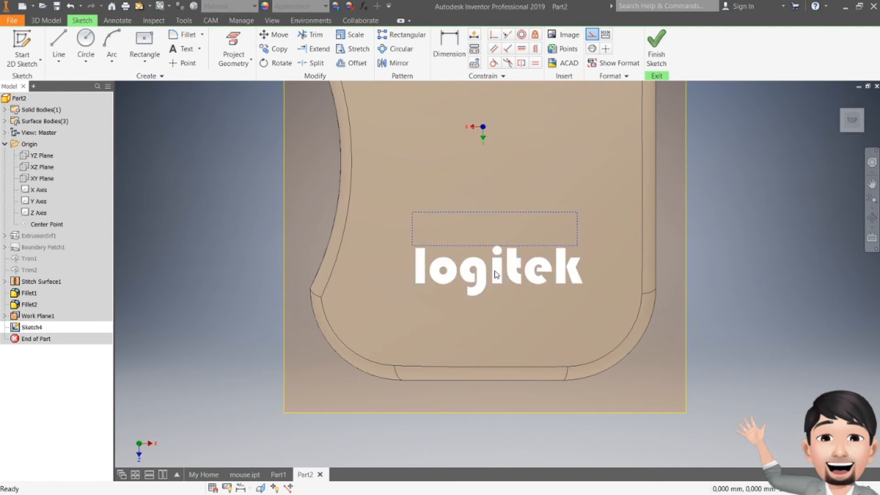
{"action": "left_click_drag", "start_coordinate": [495, 271], "coordinate": [493, 264]}
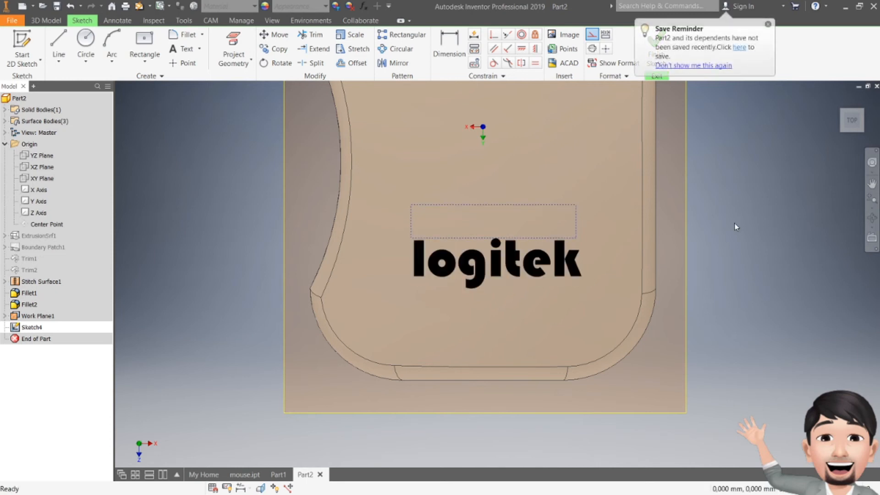
{"action": "left_click", "coordinate": [768, 24]}
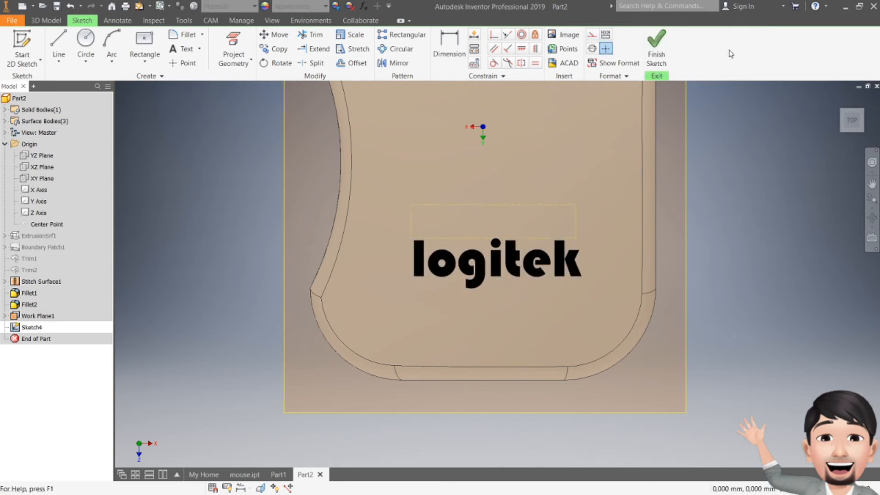
{"action": "left_click", "coordinate": [660, 43]}
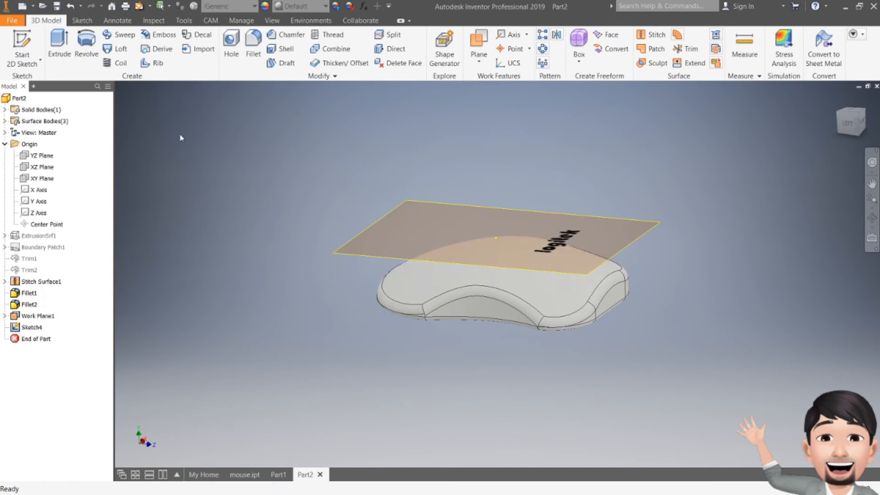
- Engrave the "logitek" text 1 mm deep into the mouse's top, directed down towards the body, and hide the offset work plane
{"action": "left_click", "coordinate": [158, 35]}
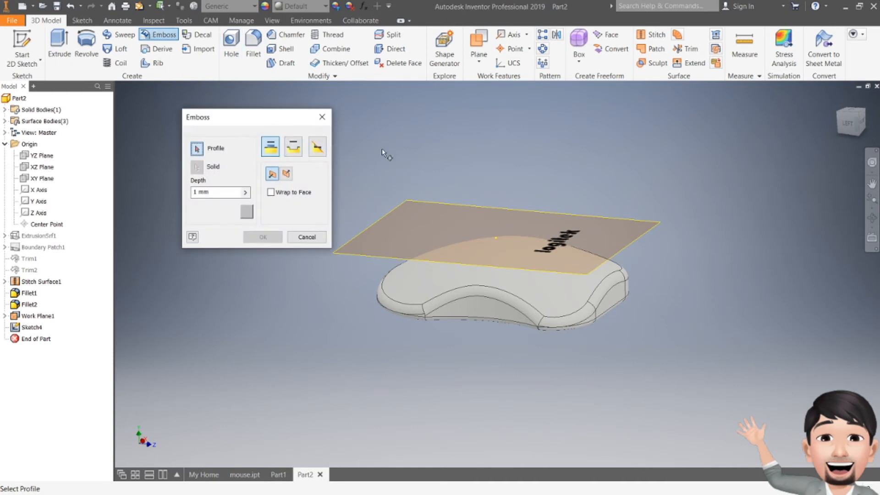
{"action": "left_click", "coordinate": [294, 146]}
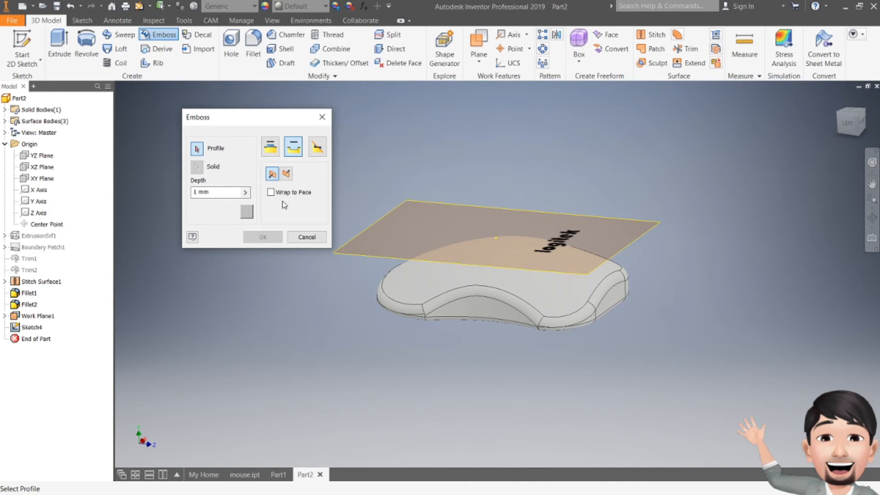
{"action": "left_click", "coordinate": [215, 192]}
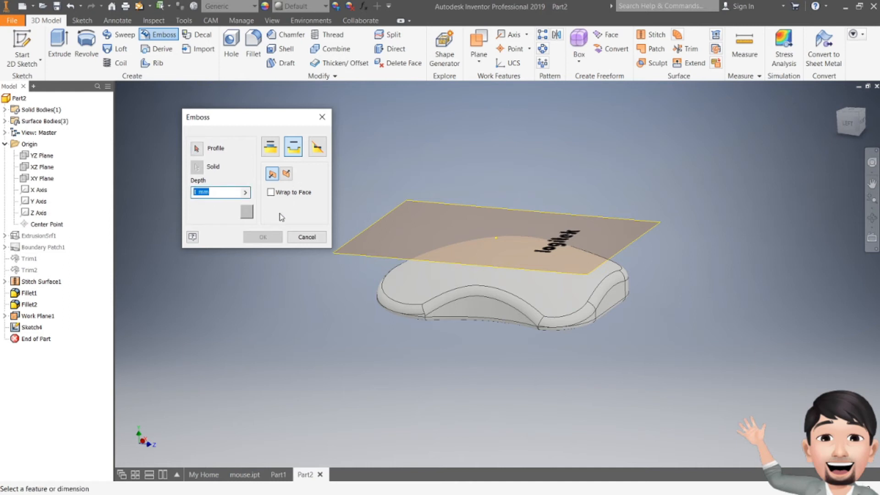
{"action": "left_click", "coordinate": [285, 174]}
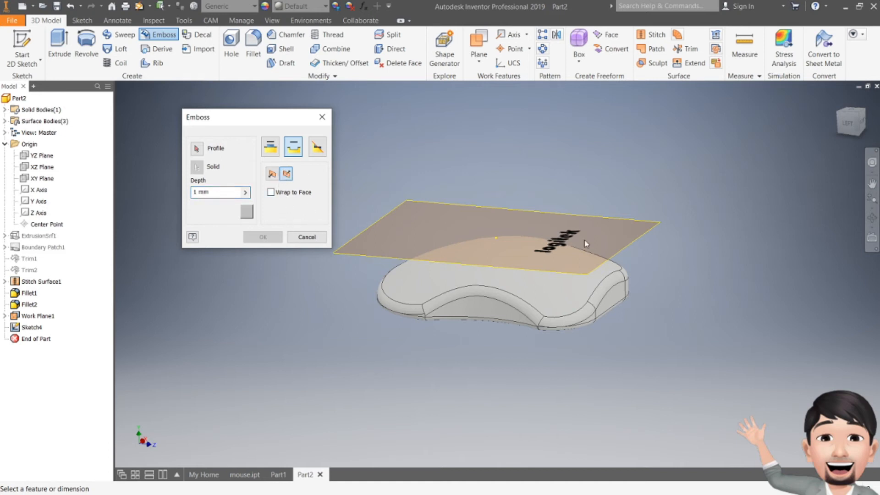
{"action": "left_click", "coordinate": [196, 148]}
{"action": "left_click", "coordinate": [567, 239]}
{"action": "left_click", "coordinate": [271, 175]}
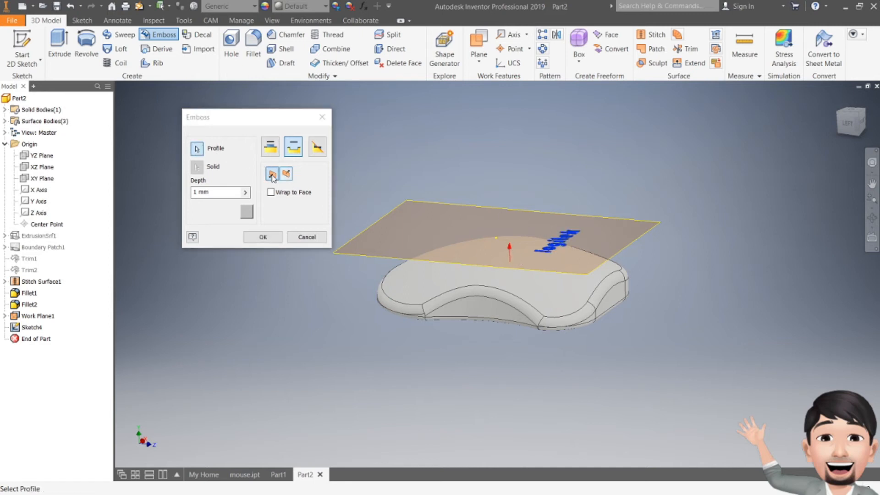
{"action": "left_click", "coordinate": [287, 174]}
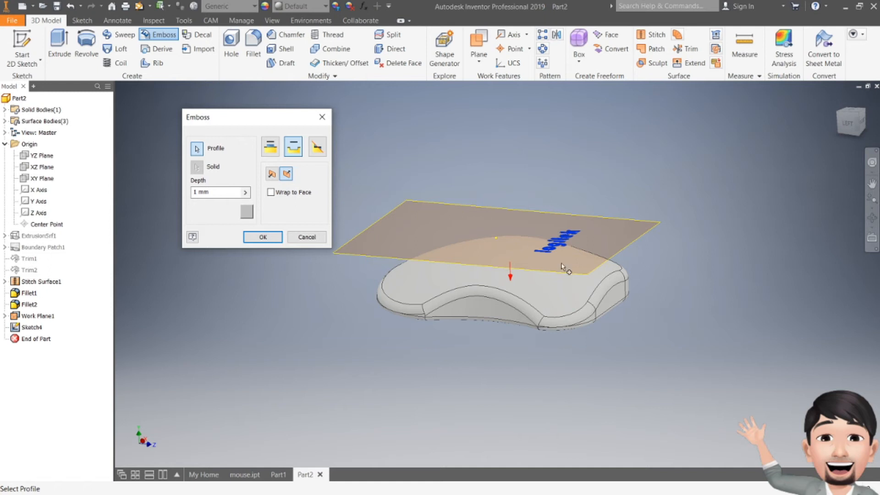
{"action": "left_click", "coordinate": [260, 237]}
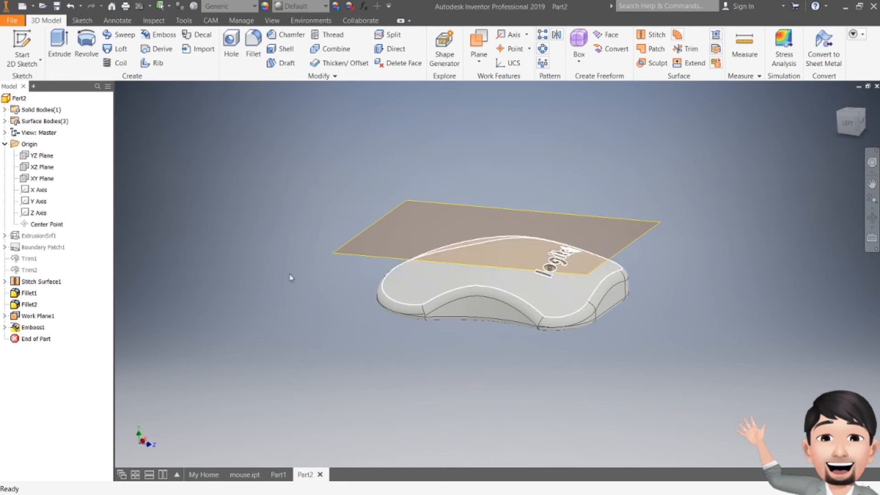
{"action": "right_click", "coordinate": [39, 316]}
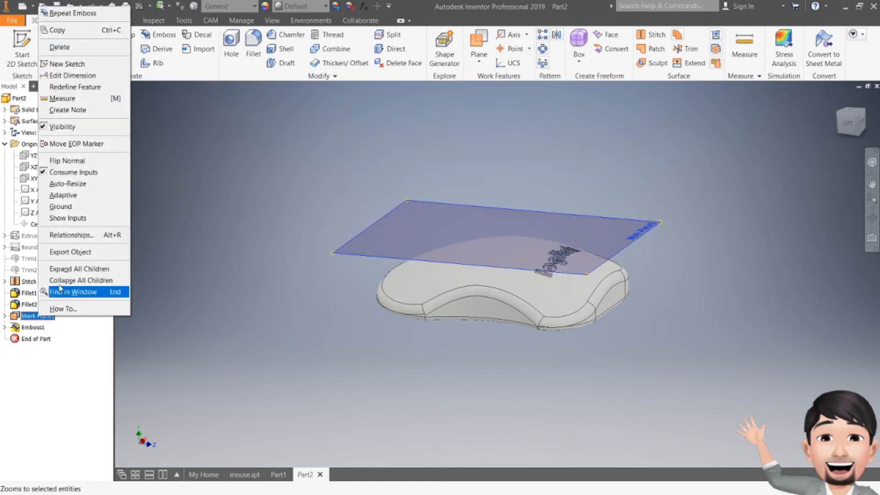
{"action": "left_click", "coordinate": [62, 127]}
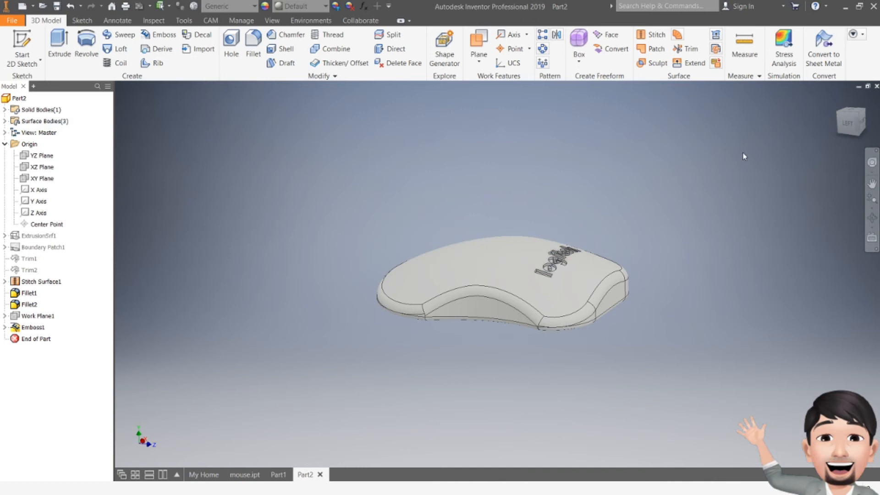
- Edit the "logitek" engraving on the mouse's top and reduce its depth to less than 1 mm
{"action": "left_click_drag", "start_coordinate": [852, 121], "coordinate": [854, 165]}
{"action": "middle_click_drag", "start_coordinate": [497, 276], "coordinate": [529, 204], "text": "shift"}
{"action": "mouse_move", "coordinate": [715, 176]}
{"action": "middle_mouse_down", "text": "shift"}
{"action": "mouse_move", "coordinate": [717, 156]}
{"action": "mouse_move", "coordinate": [723, 189]}
{"action": "middle_mouse_up", "text": "shift"}
{"action": "scroll", "coordinate": [549, 320], "scroll_direction": "up", "scroll_amount": 3}
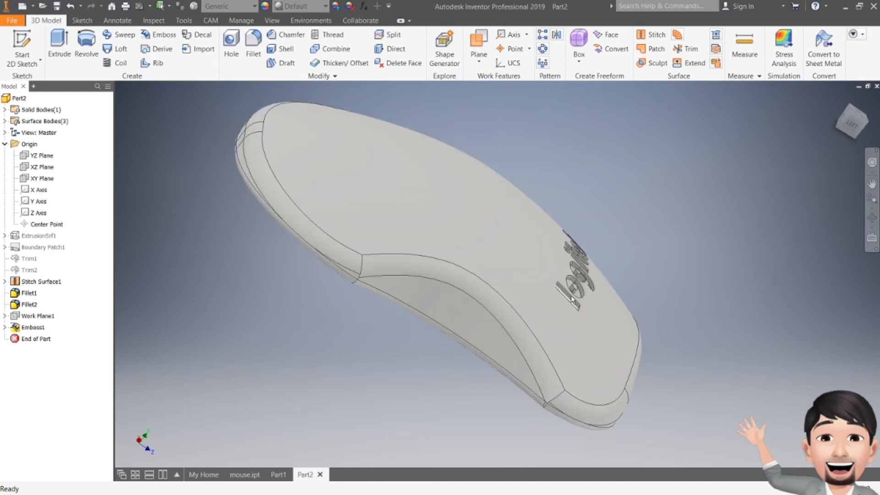
{"action": "scroll", "coordinate": [571, 300], "scroll_direction": "up", "scroll_amount": 3}
{"action": "left_click", "coordinate": [871, 183]}
{"action": "mouse_move", "coordinate": [829, 112]}
{"action": "middle_mouse_down", "text": "shift"}
{"action": "mouse_move", "coordinate": [563, 183]}
{"action": "mouse_move", "coordinate": [466, 238]}
{"action": "middle_mouse_up", "text": "shift"}
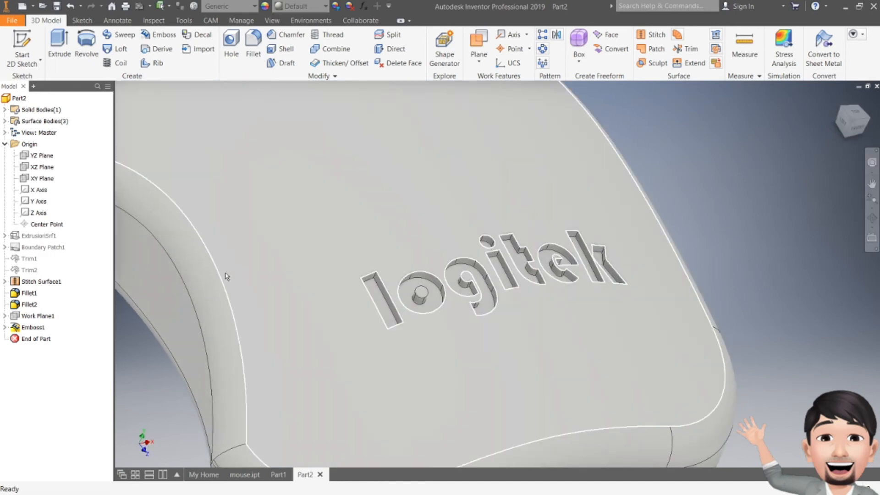
{"action": "double_click", "coordinate": [33, 327]}
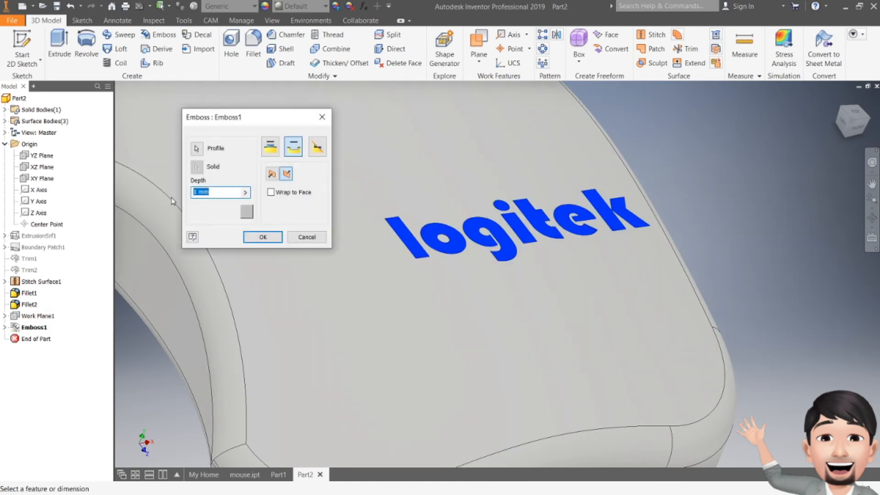
{"action": "type", "text": "0.5"}
{"action": "key", "text": "Return"}
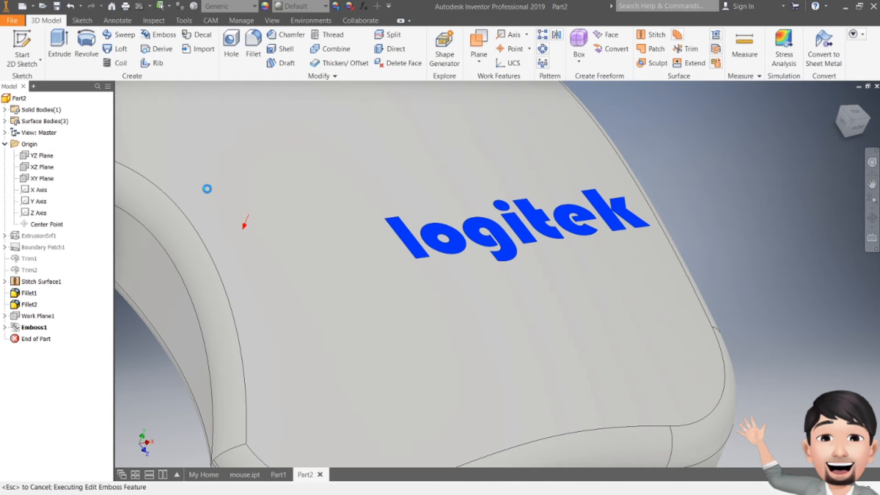
{"action": "scroll", "coordinate": [561, 258], "scroll_direction": "up", "scroll_amount": 3}
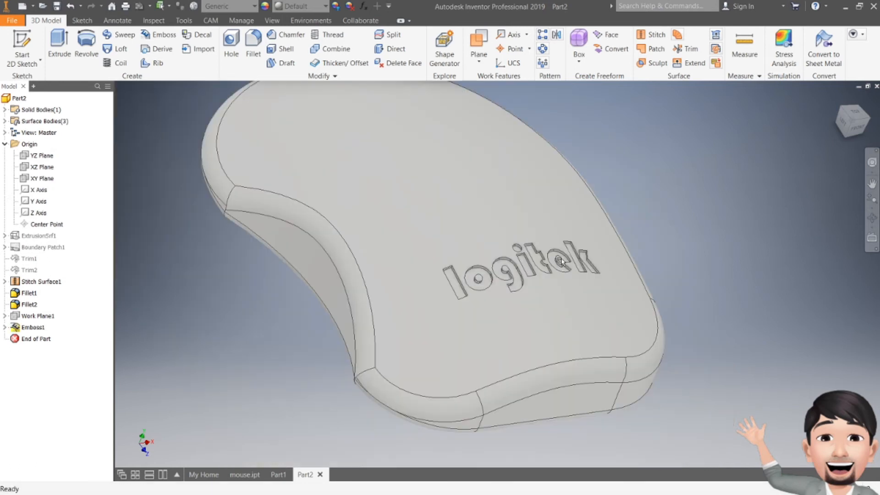
- Start a sketch on the hidden offset work plane and project the edges of the mouse's curved top face into it
{"action": "mouse_move", "coordinate": [844, 124]}
{"action": "left_mouse_down"}
{"action": "mouse_move", "coordinate": [850, 109]}
{"action": "mouse_move", "coordinate": [867, 148]}
{"action": "mouse_move", "coordinate": [855, 123]}
{"action": "mouse_move", "coordinate": [850, 133]}
{"action": "left_mouse_up"}
{"action": "middle_click_drag", "start_coordinate": [407, 272], "coordinate": [430, 337], "text": "shift"}
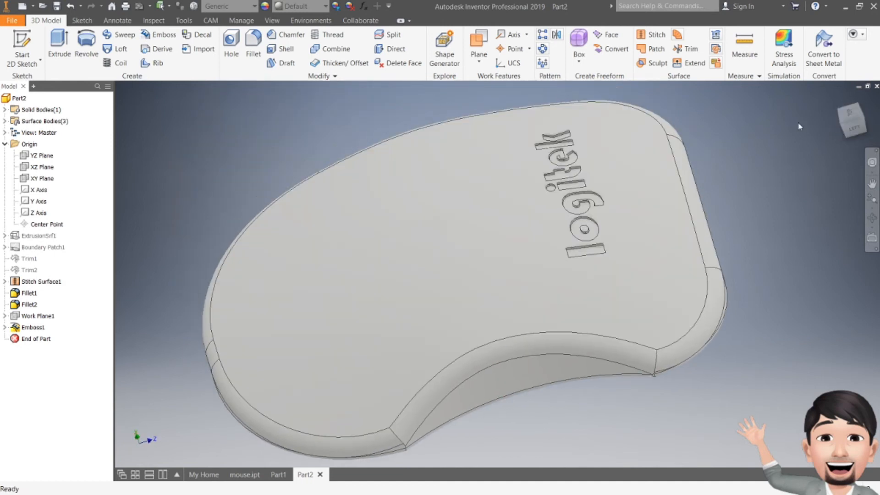
{"action": "mouse_move", "coordinate": [859, 125]}
{"action": "left_mouse_down"}
{"action": "mouse_move", "coordinate": [870, 105]}
{"action": "mouse_move", "coordinate": [872, 121]}
{"action": "left_mouse_up"}
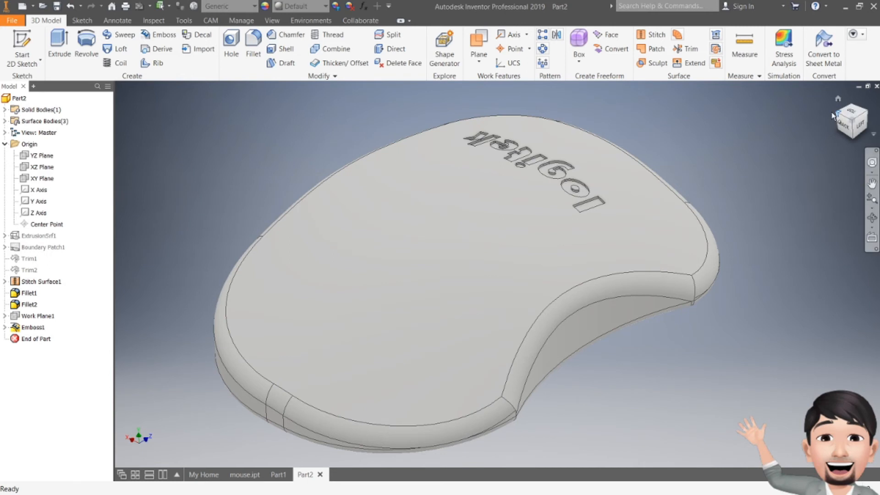
{"action": "left_click", "coordinate": [850, 112]}
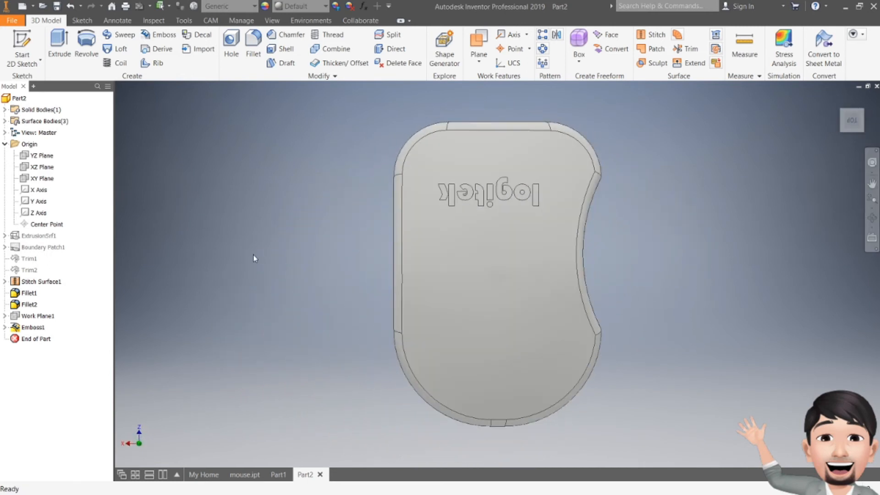
{"action": "key", "text": "s"}
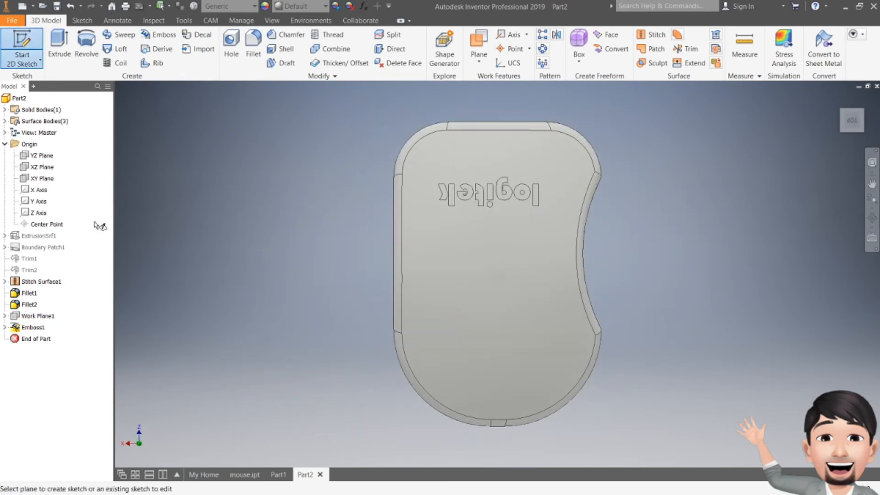
{"action": "left_click", "coordinate": [38, 315]}
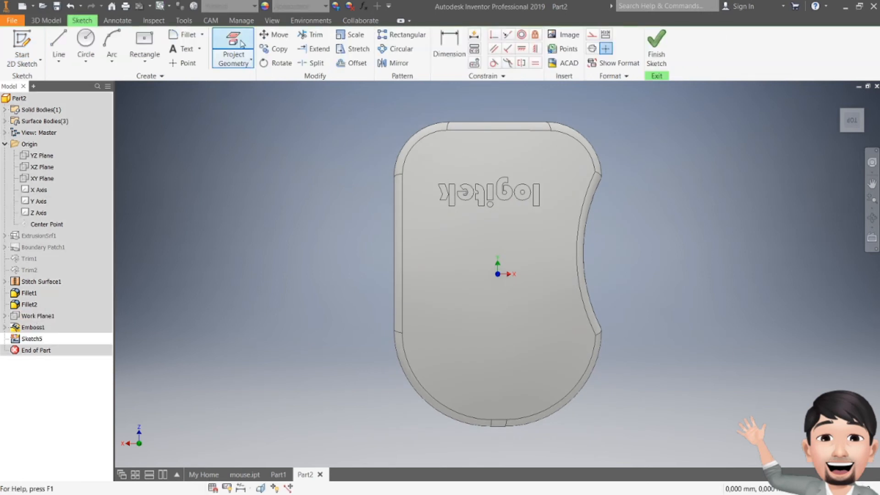
{"action": "left_click", "coordinate": [241, 43]}
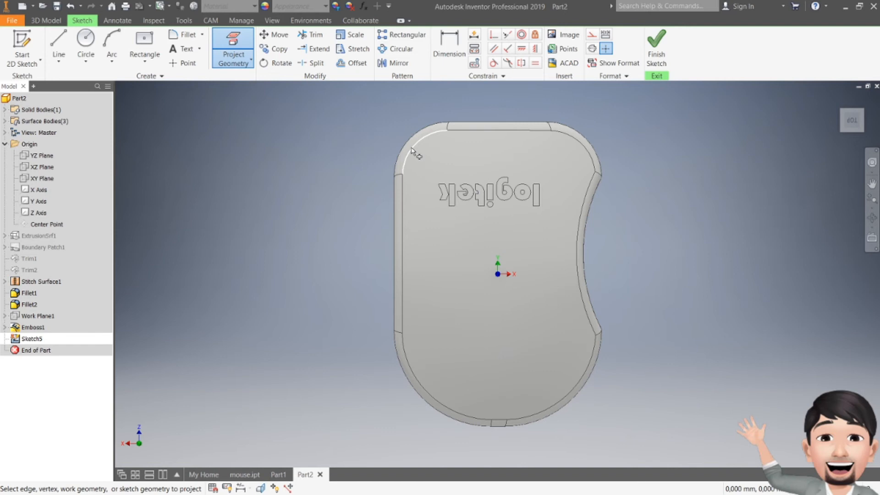
{"action": "left_click", "coordinate": [481, 133]}
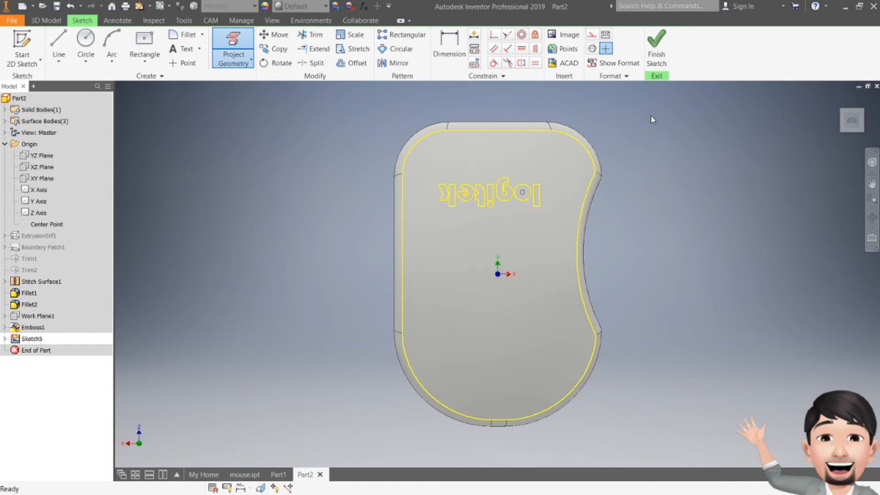
{"action": "key", "text": "Escape"}
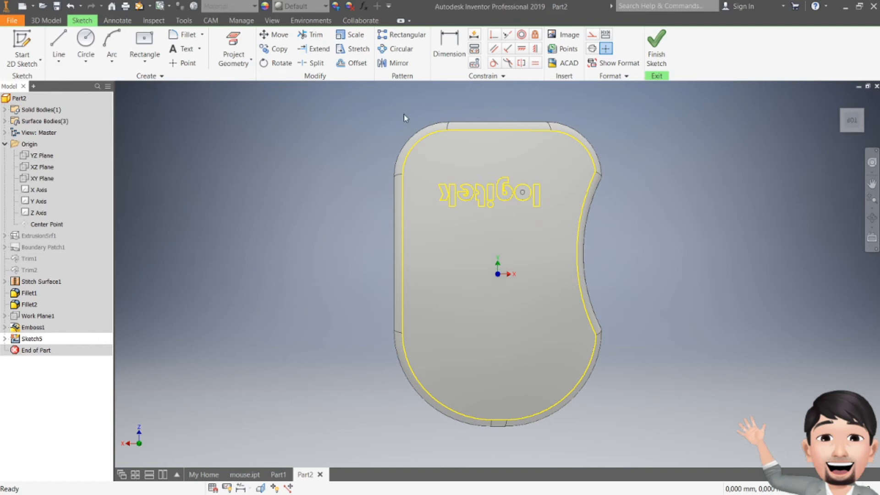
- Offset the whole projected outline of the top face inward by less than 1 mm
{"action": "left_click", "coordinate": [356, 66]}
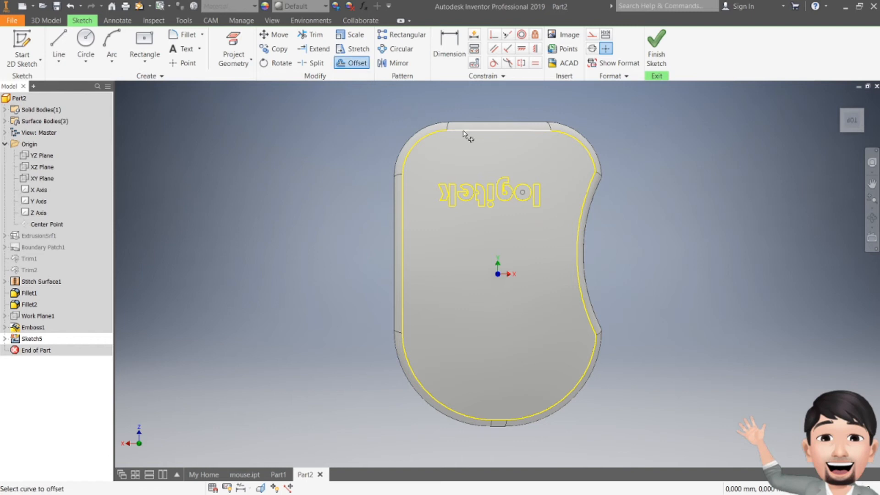
{"action": "left_click", "coordinate": [555, 134]}
{"action": "left_click", "coordinate": [594, 179]}
{"action": "left_click", "coordinate": [589, 362]}
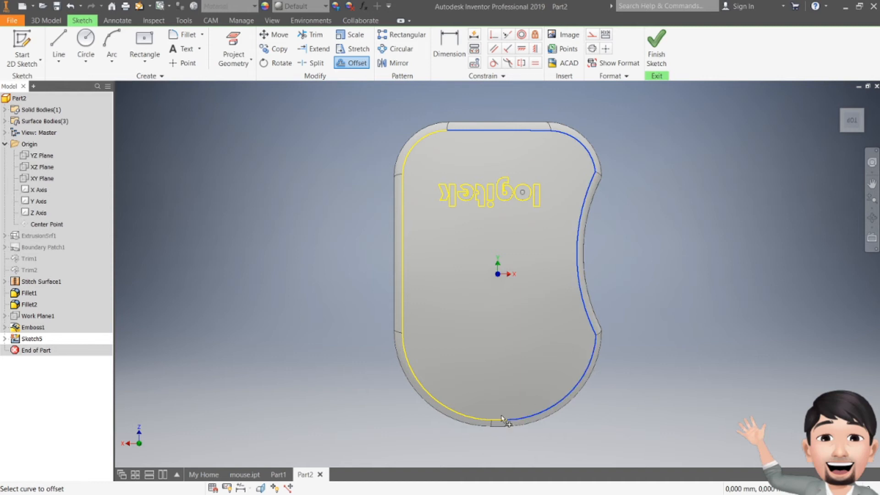
{"action": "left_click", "coordinate": [462, 415]}
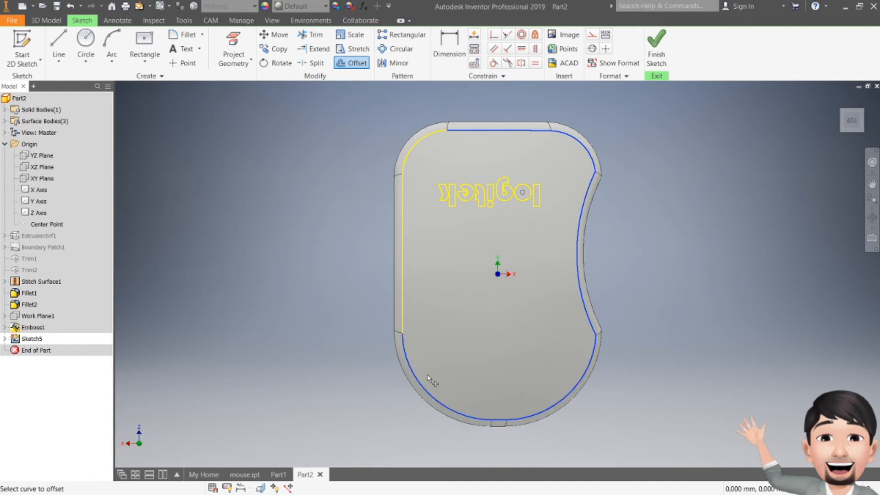
{"action": "left_click", "coordinate": [402, 320]}
{"action": "left_click", "coordinate": [409, 156]}
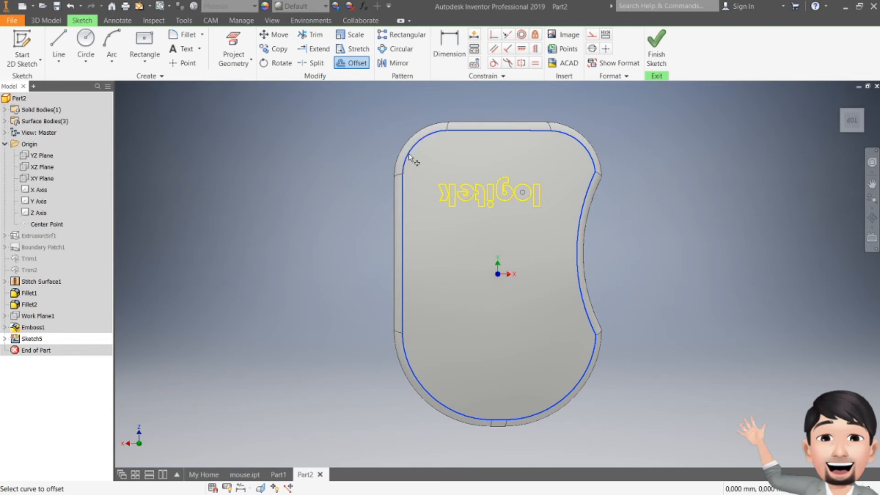
{"action": "right_click", "coordinate": [480, 160]}
{"action": "left_click", "coordinate": [497, 166]}
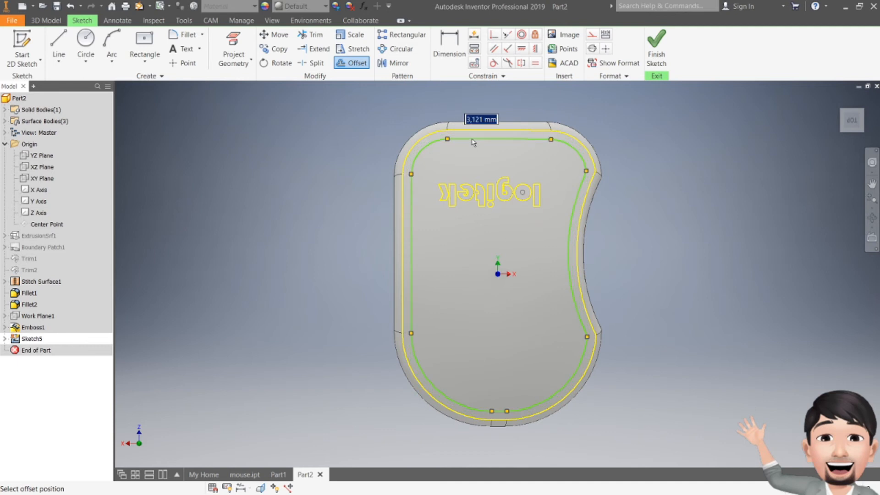
{"action": "type", "text": "0,"}
{"action": "key", "text": "Return"}
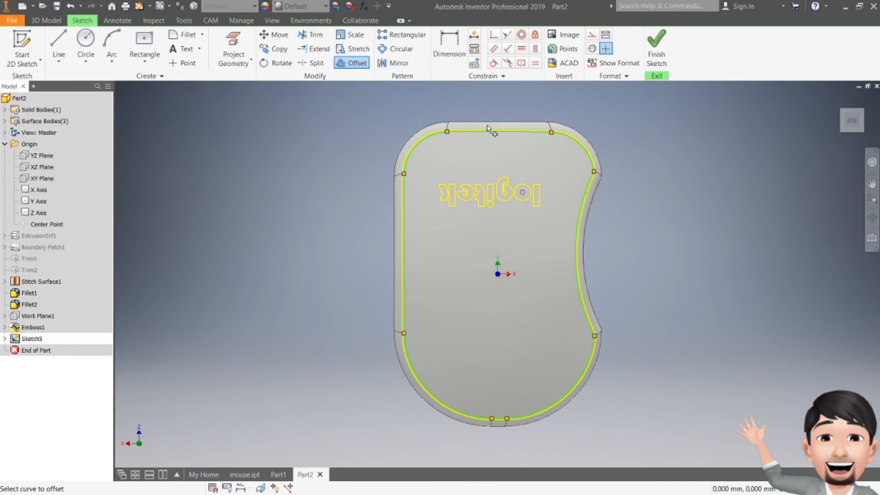
- Offset the full projected outline of the top face inward a second time, slightly beyond the first offset, and finish the sketch
{"action": "left_click", "coordinate": [362, 65]}
{"action": "left_click", "coordinate": [357, 64]}
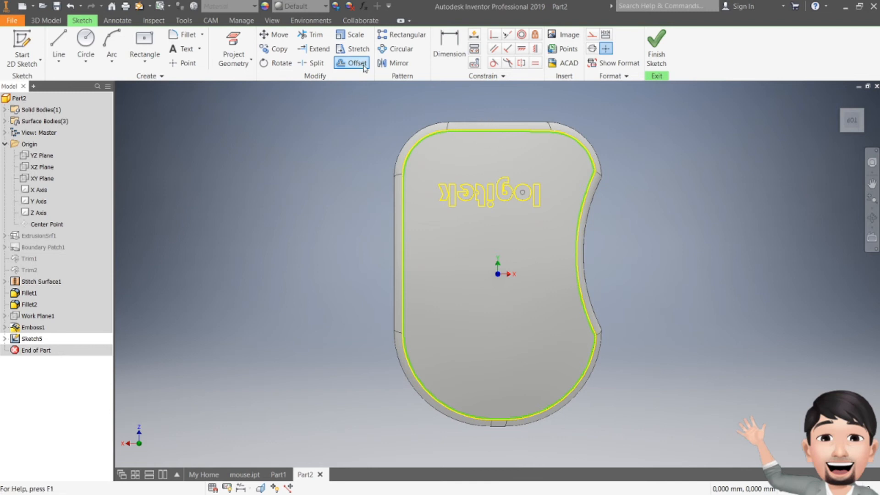
{"action": "scroll", "coordinate": [479, 120], "scroll_direction": "up", "scroll_amount": 3}
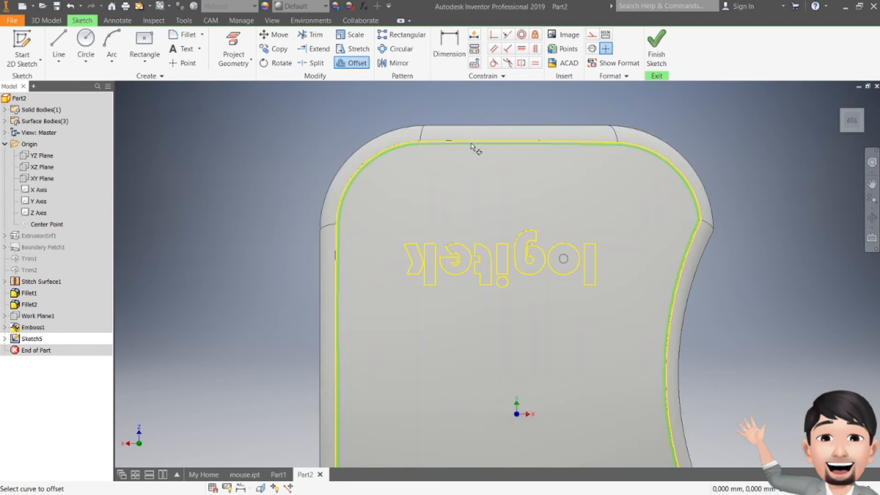
{"action": "left_click", "coordinate": [452, 143]}
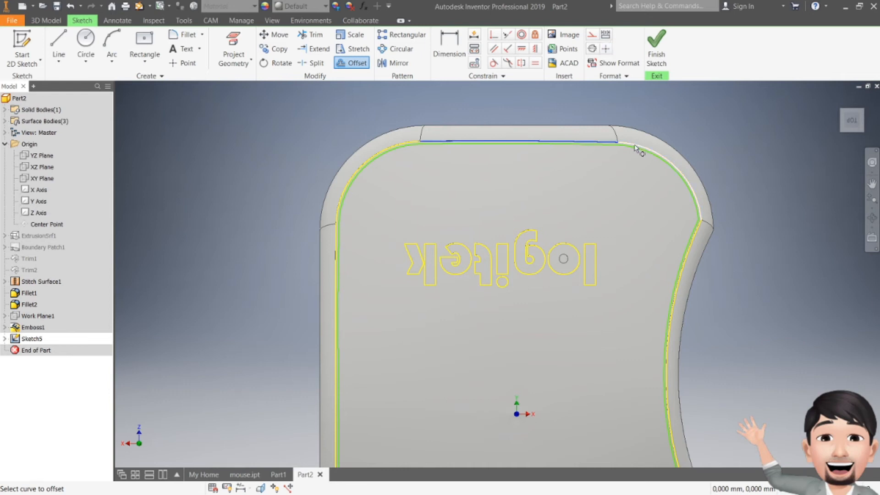
{"action": "left_click", "coordinate": [695, 238]}
{"action": "scroll", "coordinate": [646, 278], "scroll_direction": "down", "scroll_amount": 4}
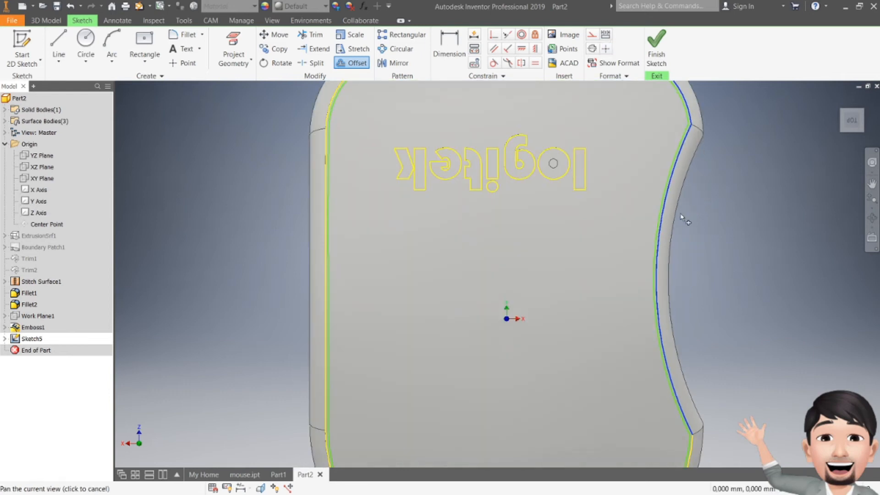
{"action": "left_click", "coordinate": [666, 387]}
{"action": "scroll", "coordinate": [595, 424], "scroll_direction": "up", "scroll_amount": 4}
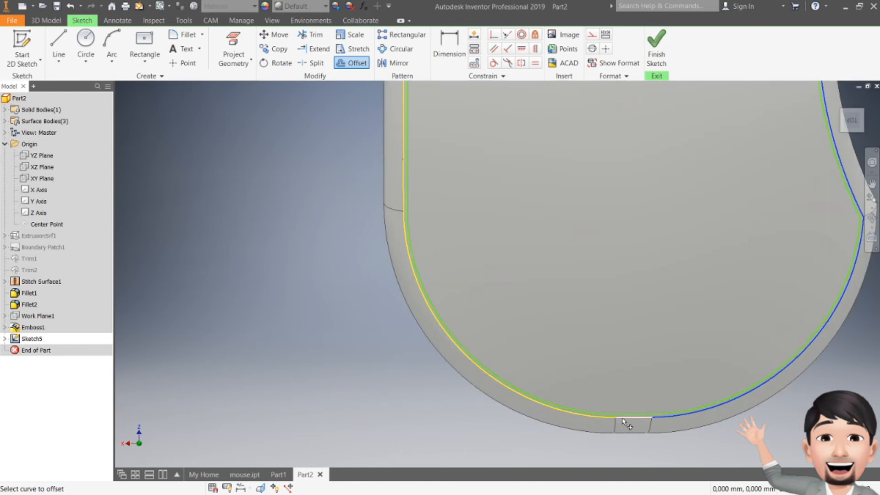
{"action": "left_click", "coordinate": [607, 420]}
{"action": "scroll", "coordinate": [371, 289], "scroll_direction": "up", "scroll_amount": 2}
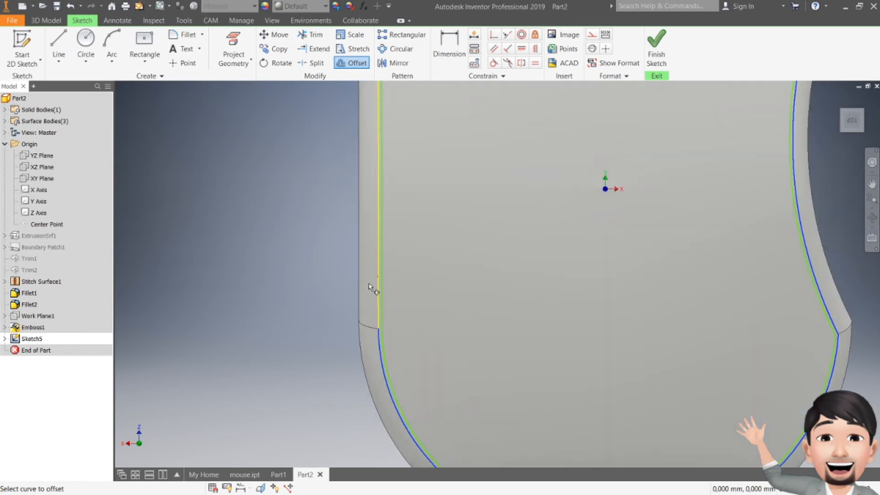
{"action": "scroll", "coordinate": [383, 275], "scroll_direction": "down", "scroll_amount": 4}
{"action": "middle_click_drag", "start_coordinate": [448, 212], "coordinate": [426, 293]}
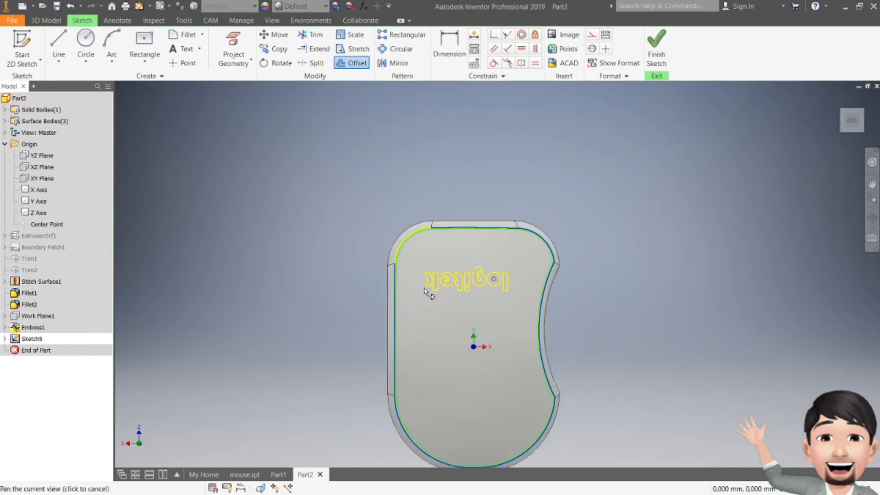
{"action": "right_click", "coordinate": [455, 237]}
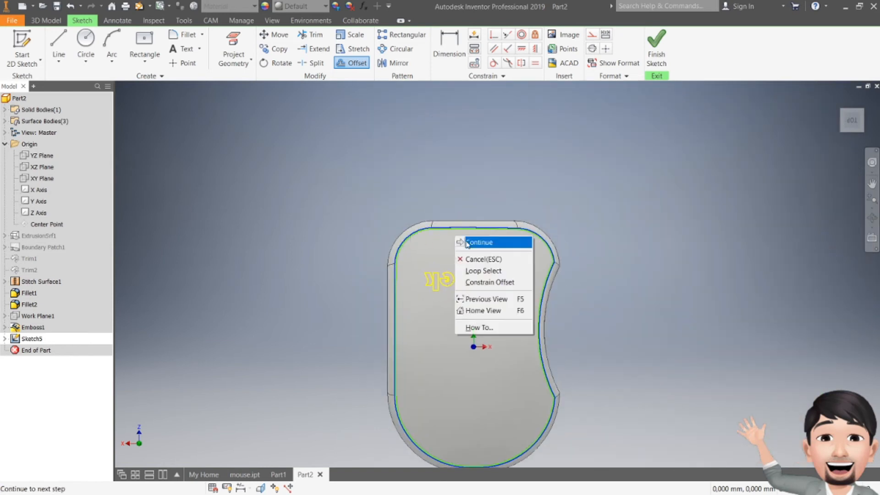
{"action": "left_click", "coordinate": [468, 240]}
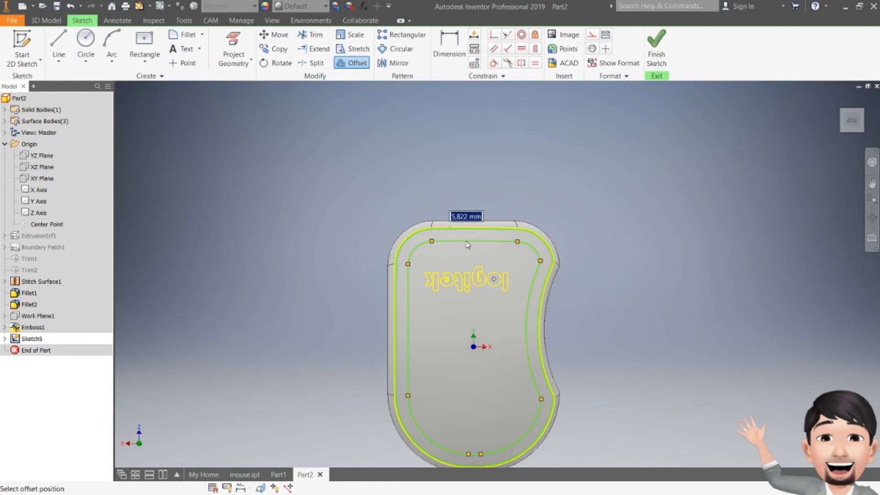
{"action": "left_click", "coordinate": [466, 229]}
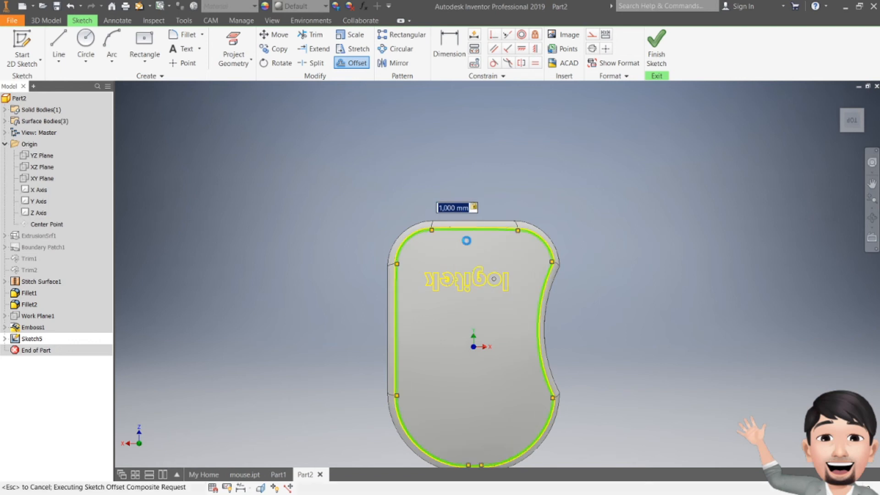
{"action": "left_click", "coordinate": [655, 54]}
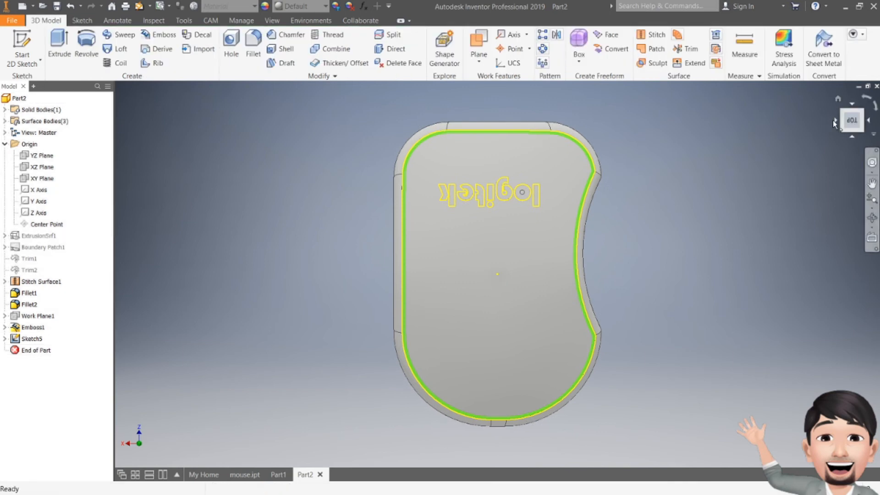
- Engrave the narrow band between the two offset curves into the mouse's top face, directed down towards the body
{"action": "left_click_drag", "start_coordinate": [852, 126], "coordinate": [851, 125]}
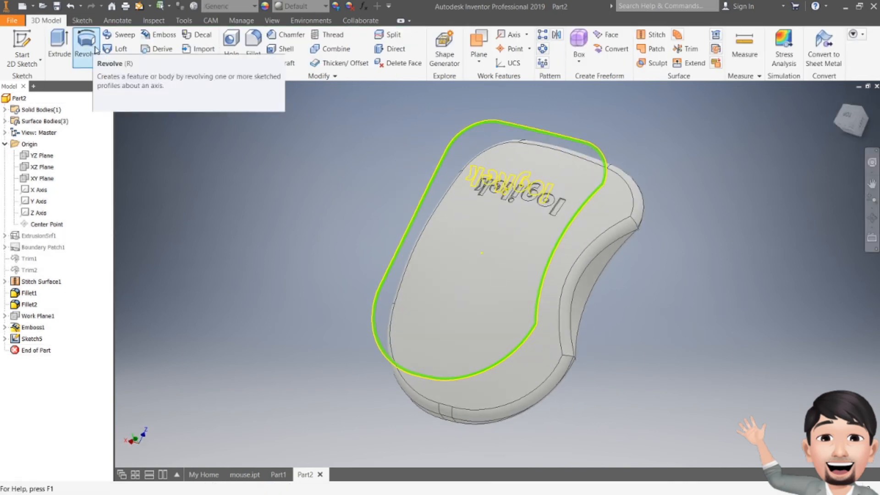
{"action": "left_click", "coordinate": [163, 36]}
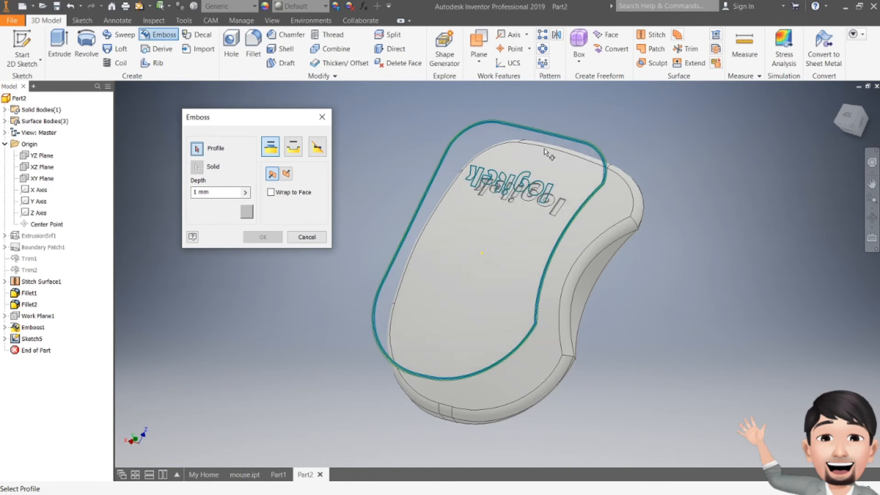
{"action": "scroll", "coordinate": [600, 158], "scroll_direction": "down", "scroll_amount": 5}
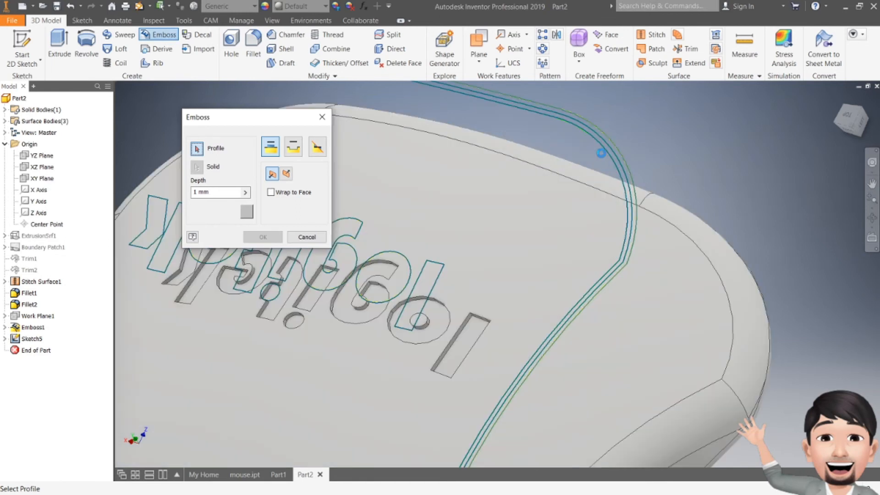
{"action": "left_click", "coordinate": [623, 178]}
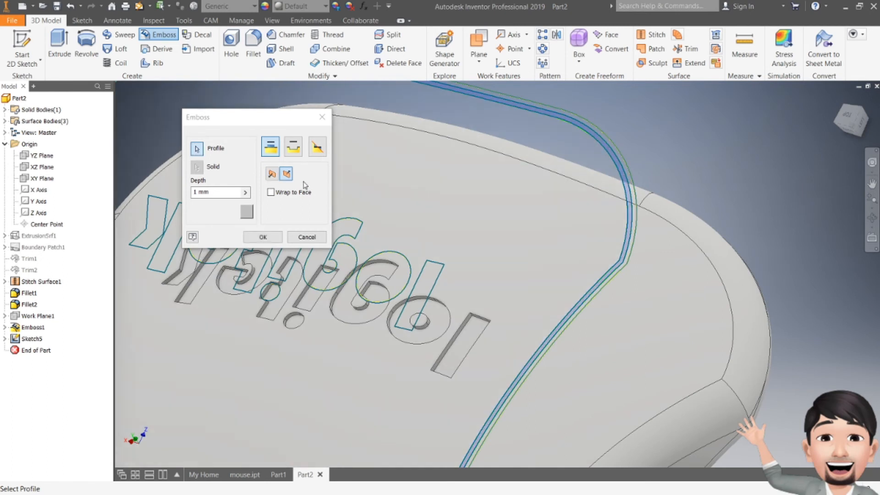
{"action": "left_click", "coordinate": [293, 154]}
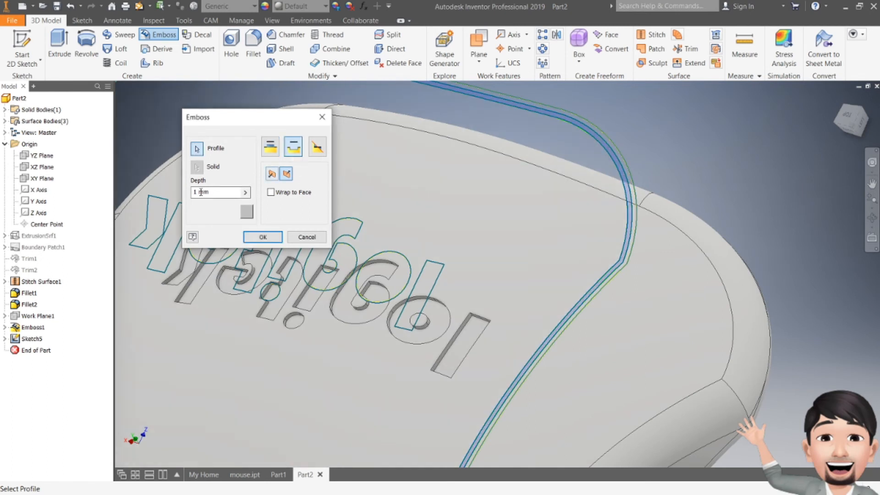
{"action": "left_click_drag", "start_coordinate": [212, 192], "coordinate": [186, 197]}
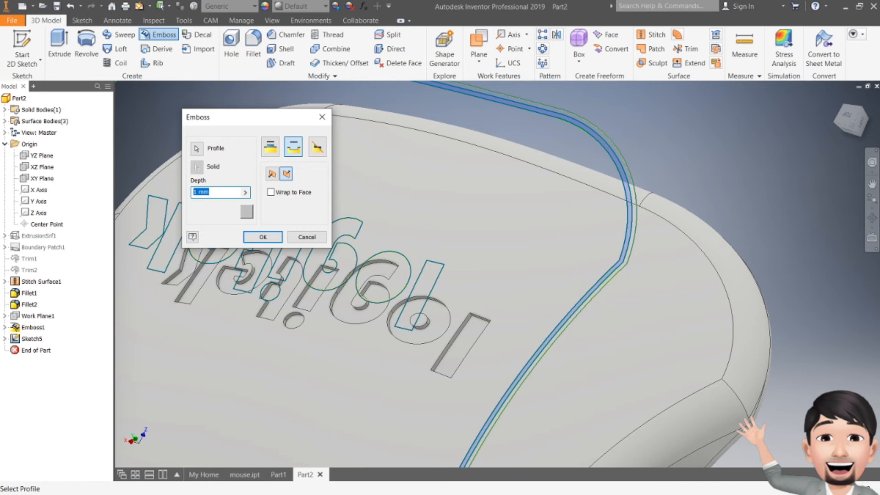
{"action": "left_click", "coordinate": [263, 237]}
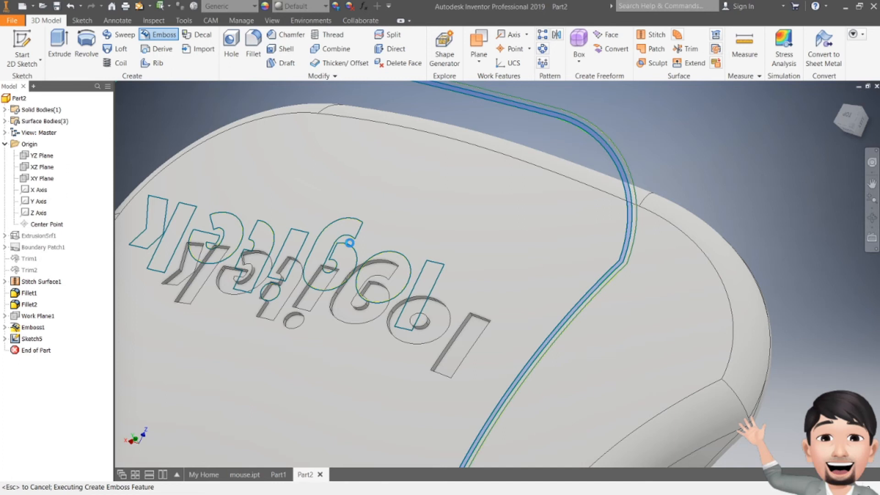
- Examine the engraved groove around the mouse's top face up close and from several angles
{"action": "scroll", "coordinate": [477, 245], "scroll_direction": "down", "scroll_amount": 6}
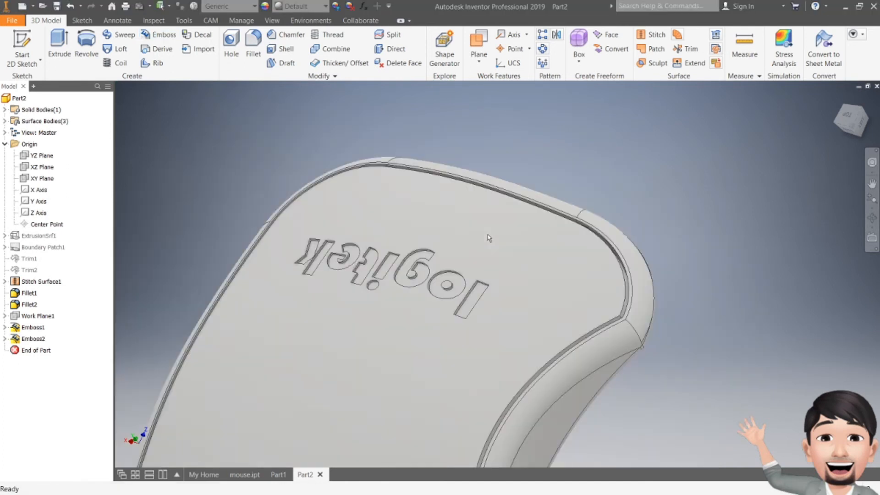
{"action": "scroll", "coordinate": [435, 341], "scroll_direction": "up", "scroll_amount": 6}
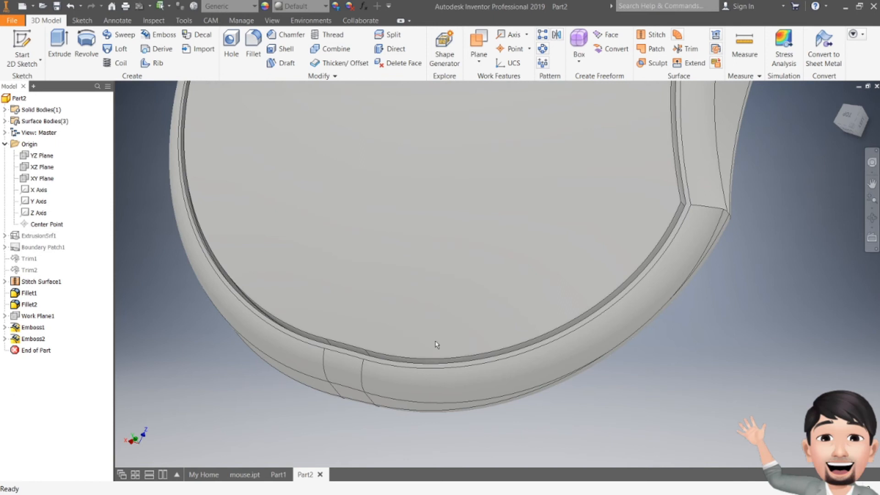
{"action": "left_click", "coordinate": [847, 116]}
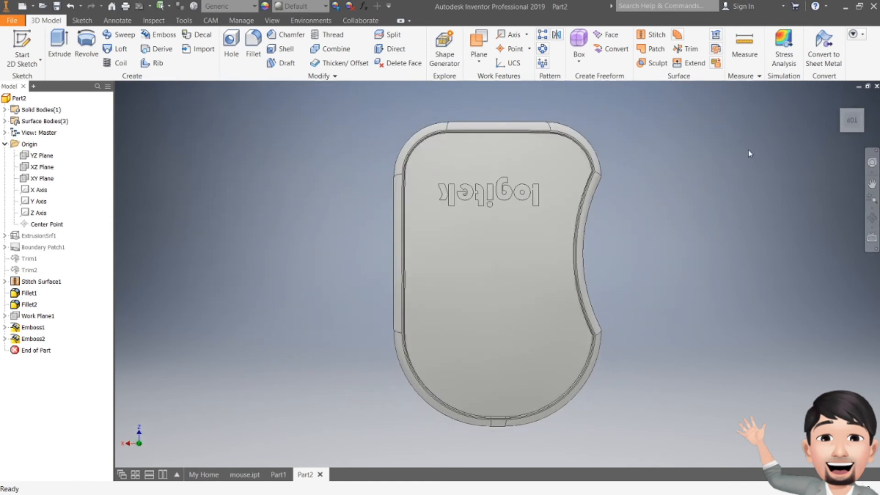
{"action": "left_click", "coordinate": [851, 130]}
{"action": "middle_click_drag", "start_coordinate": [498, 274], "coordinate": [412, 303], "text": "shift"}
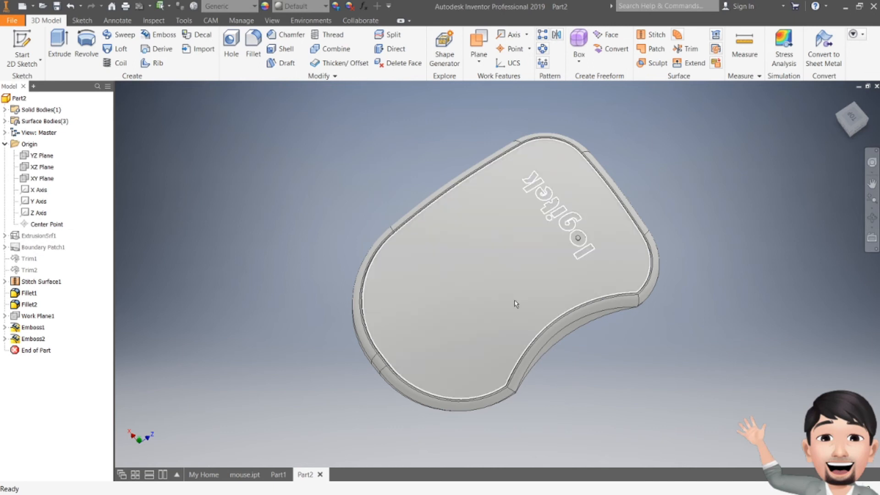
{"action": "left_click_drag", "start_coordinate": [853, 122], "coordinate": [852, 110]}
{"action": "middle_click_drag", "start_coordinate": [497, 274], "coordinate": [490, 353], "text": "shift"}
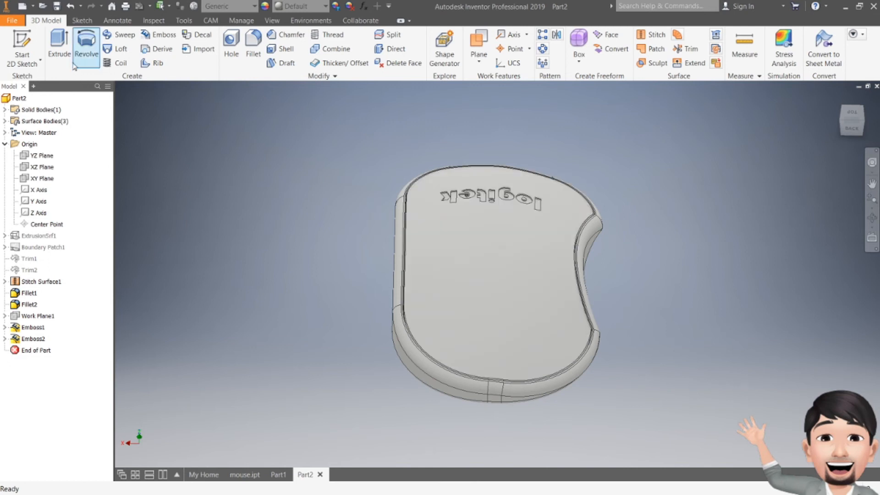
- Start a sketch on the hidden offset work plane and draw a two-point rectangle about 8.4 by 16 mm near the mouse's rounded end
{"action": "left_click", "coordinate": [25, 44]}
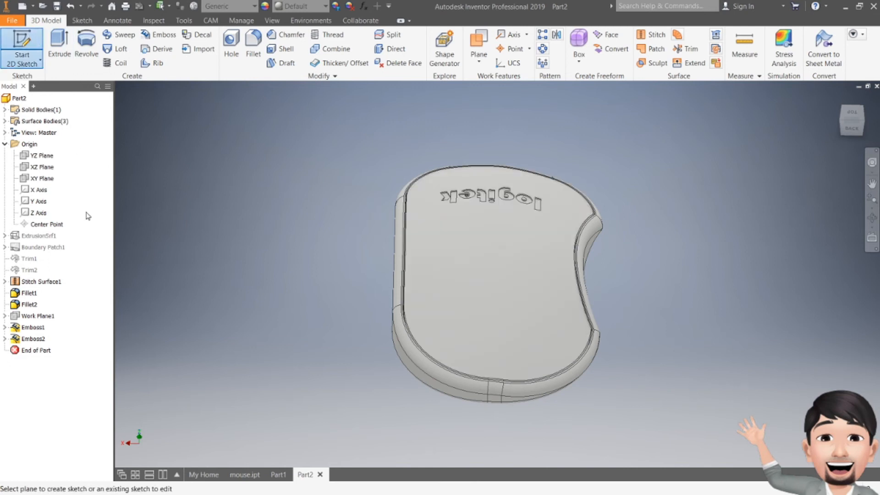
{"action": "left_click", "coordinate": [30, 317]}
{"action": "mouse_move", "coordinate": [496, 364]}
{"action": "middle_mouse_down"}
{"action": "mouse_move", "coordinate": [443, 298]}
{"action": "mouse_move", "coordinate": [436, 320]}
{"action": "mouse_move", "coordinate": [460, 312]}
{"action": "middle_mouse_up"}
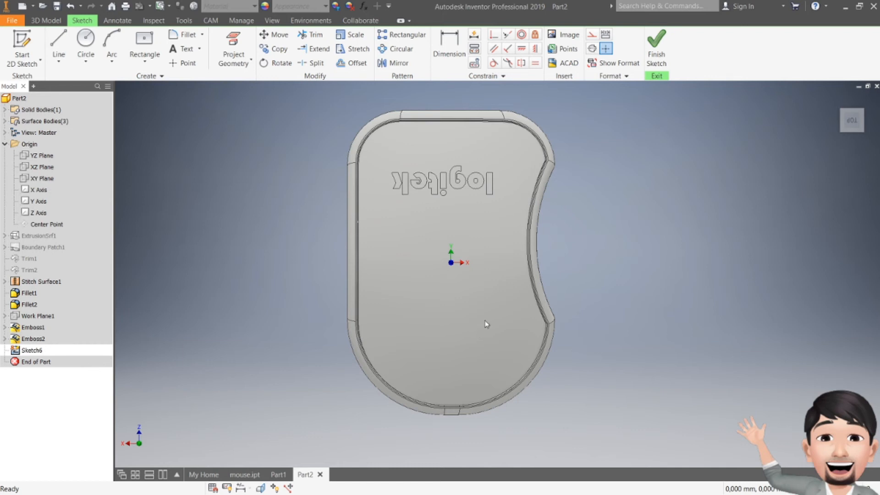
{"action": "left_click", "coordinate": [160, 62]}
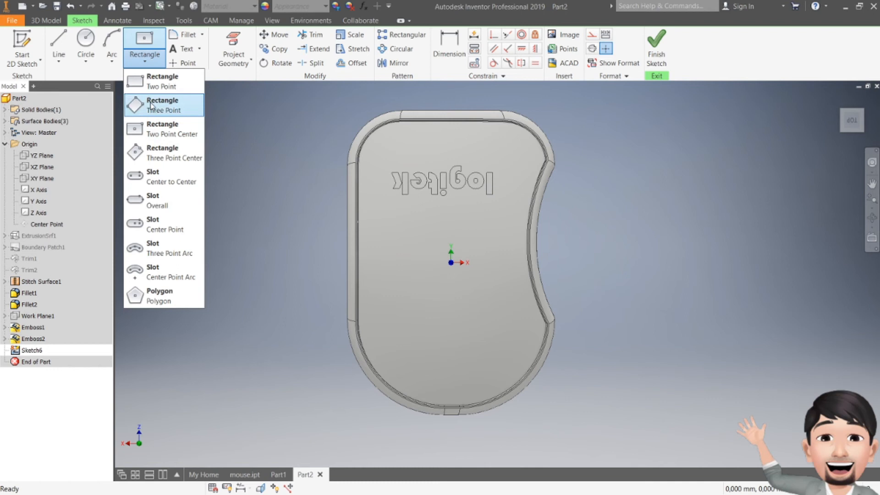
{"action": "left_click", "coordinate": [162, 86]}
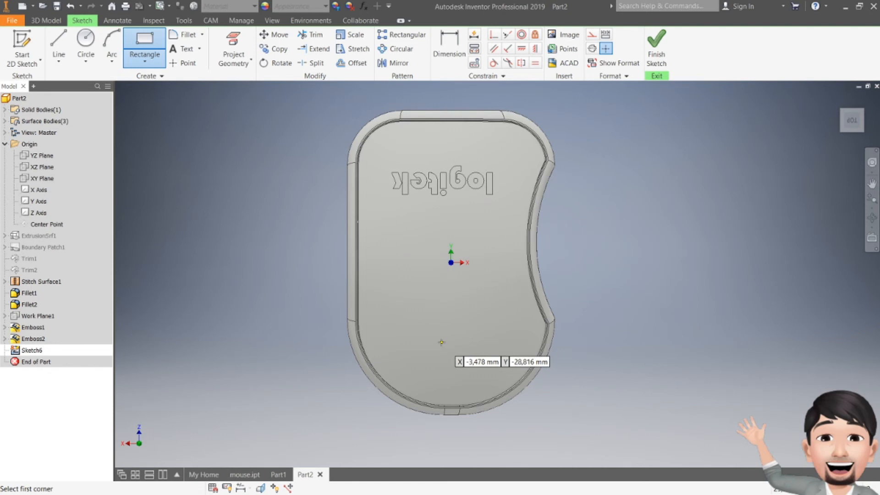
{"action": "left_click", "coordinate": [441, 342]}
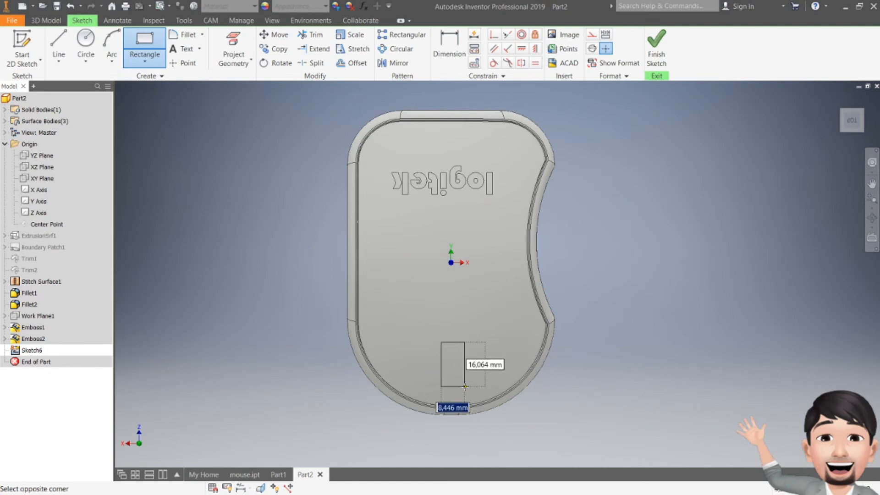
{"action": "left_click", "coordinate": [465, 386]}
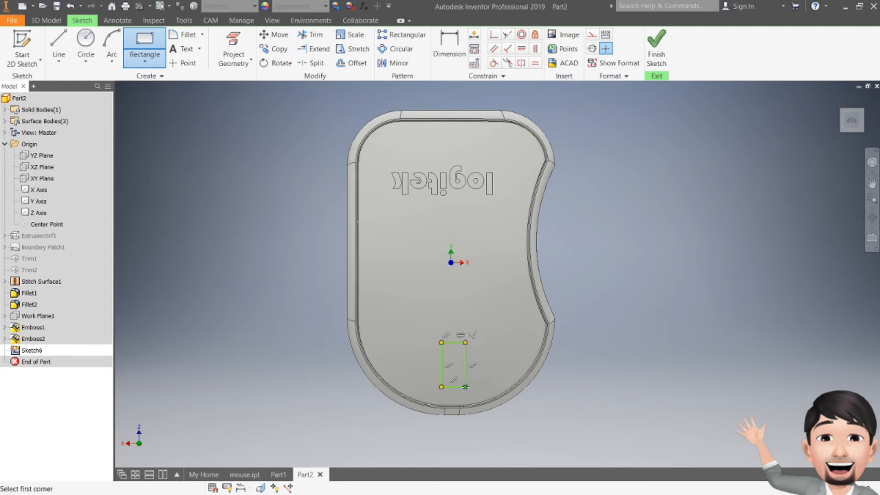
{"action": "key", "text": "Escape"}
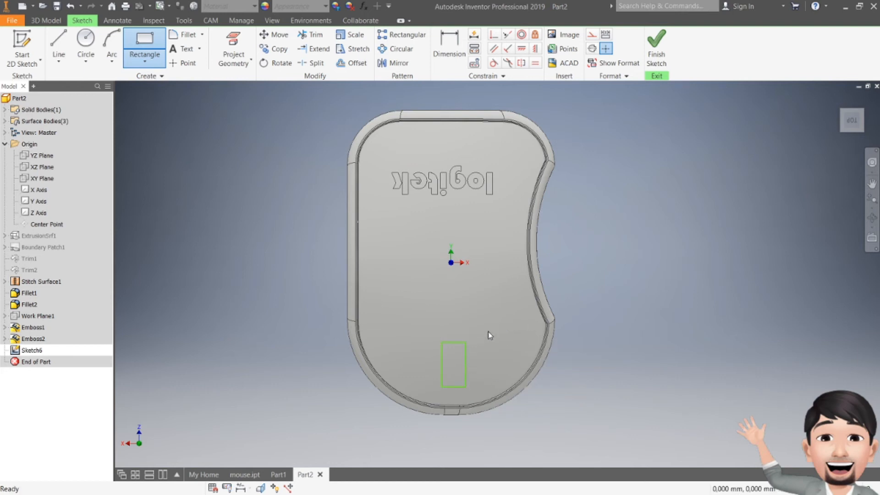
- Widen and lengthen the sketched rectangle by its edges and shift it further from the rounded end towards the mouse's centre
{"action": "mouse_move", "coordinate": [458, 343]}
{"action": "left_mouse_down"}
{"action": "mouse_move", "coordinate": [456, 332]}
{"action": "mouse_move", "coordinate": [437, 354]}
{"action": "mouse_move", "coordinate": [468, 357]}
{"action": "left_mouse_up"}
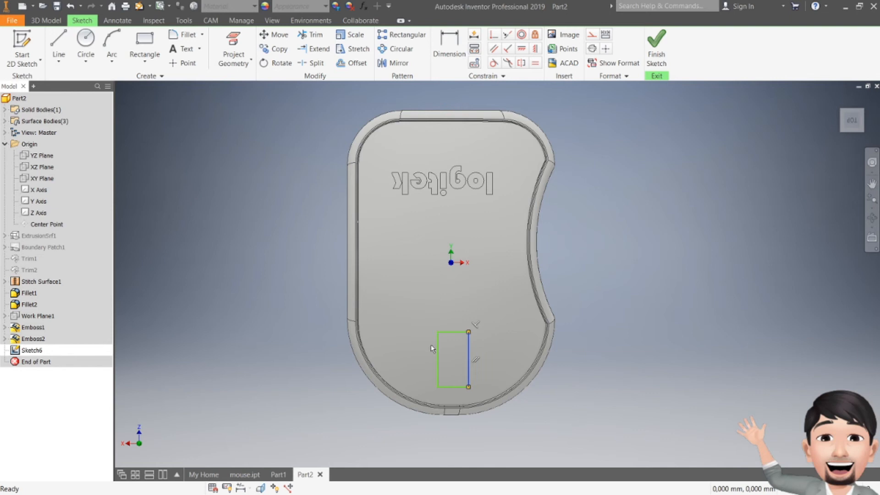
{"action": "left_click_drag", "start_coordinate": [455, 331], "coordinate": [456, 321]}
{"action": "left_click_drag", "start_coordinate": [457, 387], "coordinate": [456, 369]}
{"action": "left_click_drag", "start_coordinate": [456, 322], "coordinate": [456, 317]}
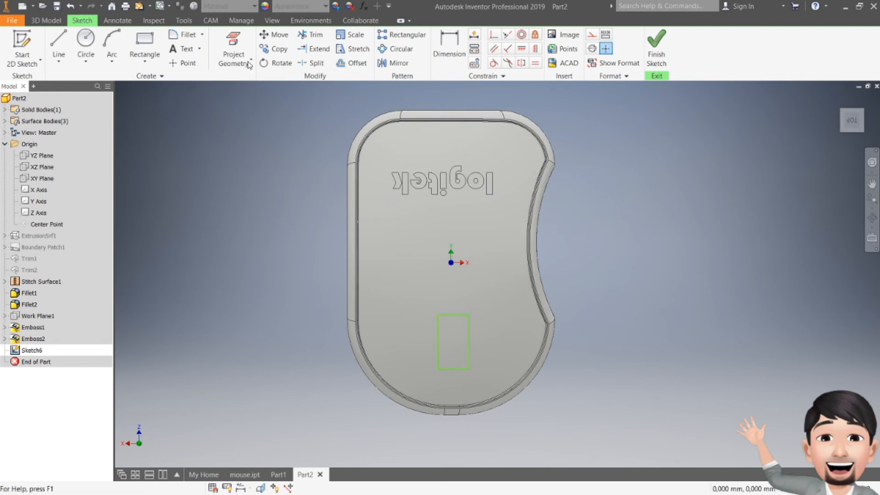
- Fillet the sketched rectangle's two corners on the logo side at 2 mm and one corner nearer the mouse's rounded end at 5 mm
{"action": "left_click", "coordinate": [183, 34]}
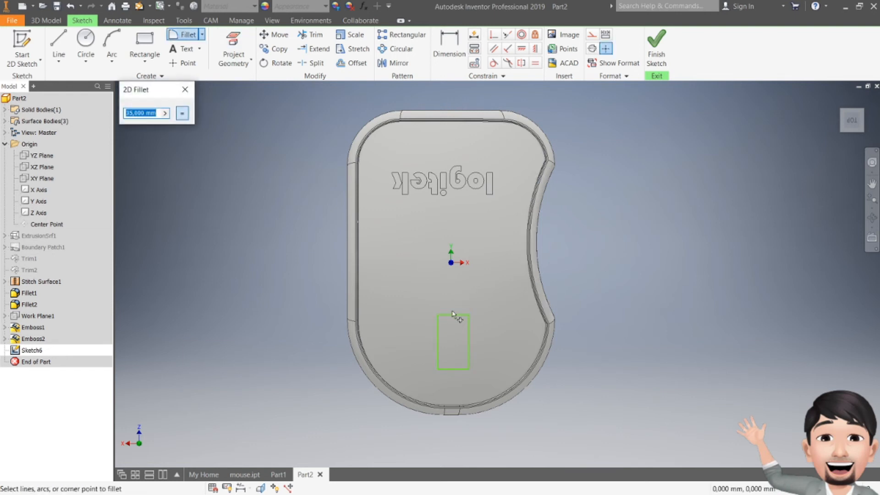
{"action": "type", "text": "2"}
{"action": "left_click", "coordinate": [438, 314]}
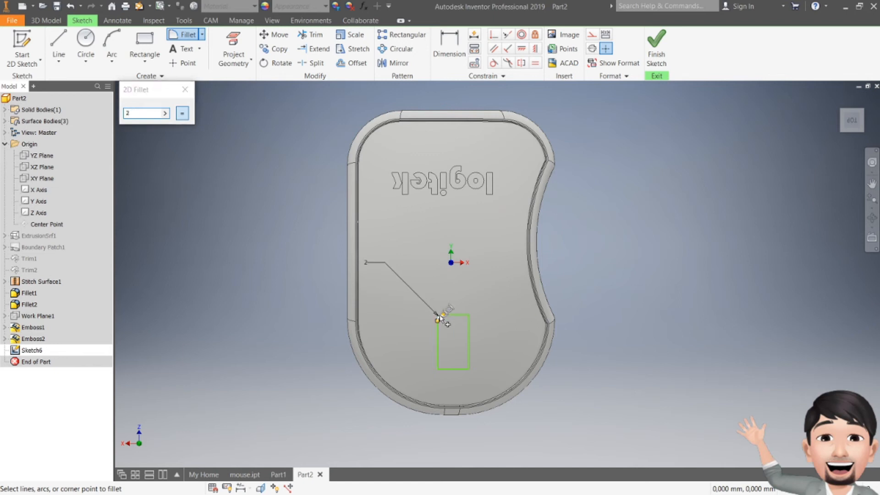
{"action": "left_click", "coordinate": [468, 317]}
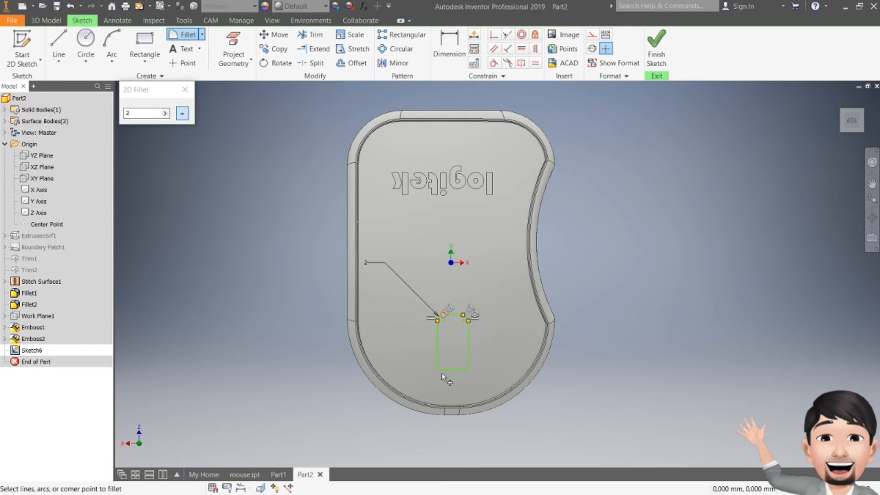
{"action": "double_click", "coordinate": [138, 114]}
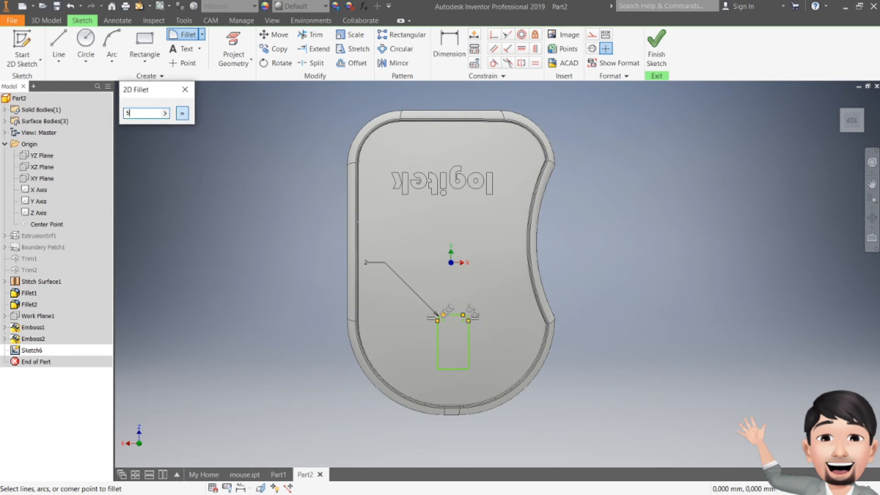
{"action": "left_click", "coordinate": [438, 367]}
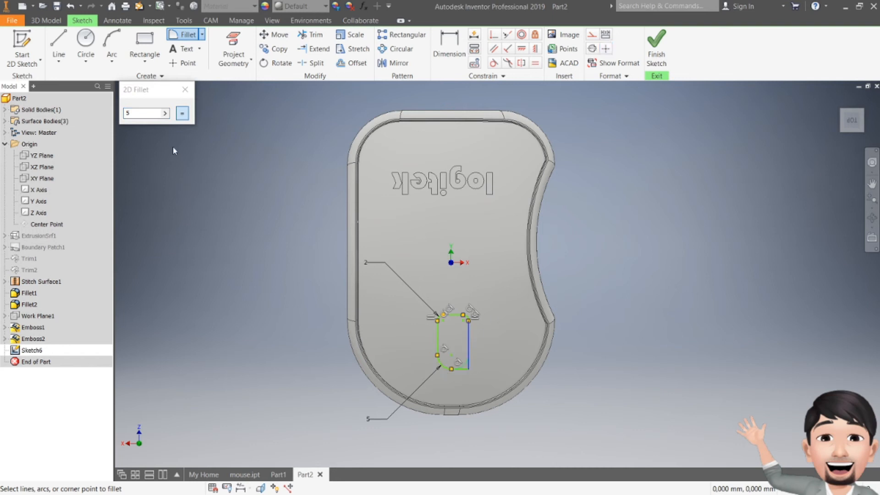
{"action": "left_click", "coordinate": [657, 48]}
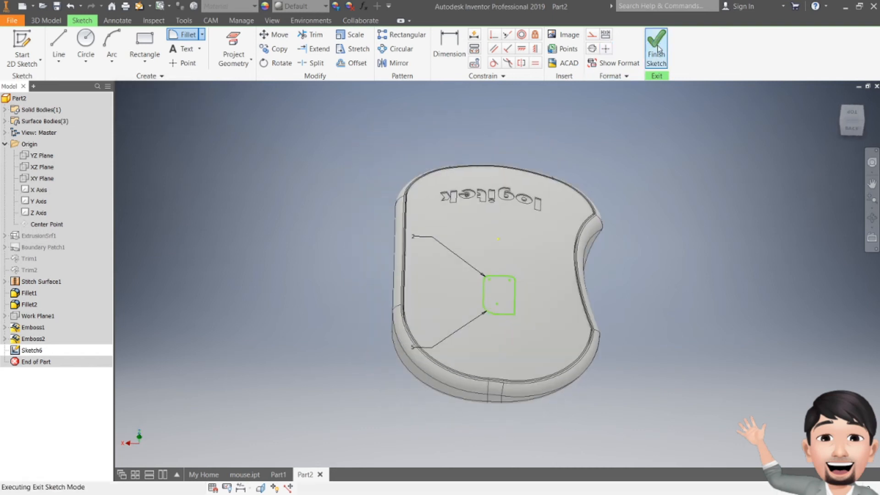
- Reopen the rectangle's sketch and round its remaining sharp corner with a 5 mm fillet
{"action": "double_click", "coordinate": [32, 349]}
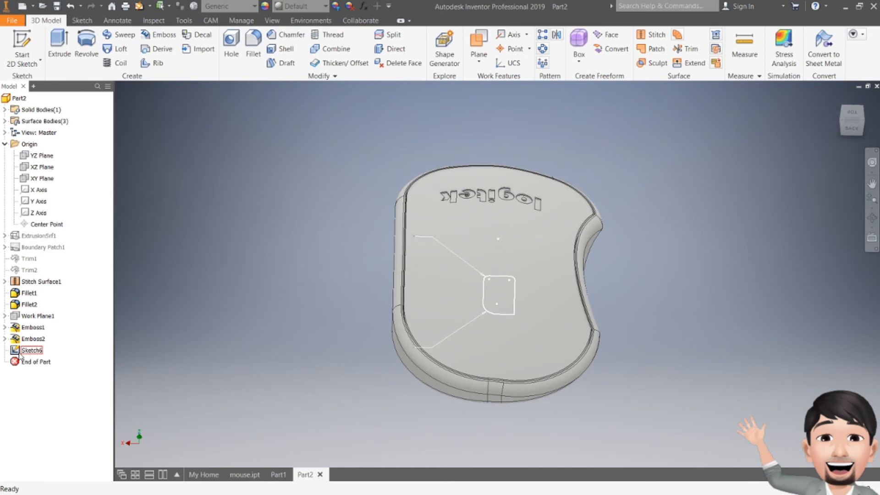
{"action": "left_click", "coordinate": [187, 36]}
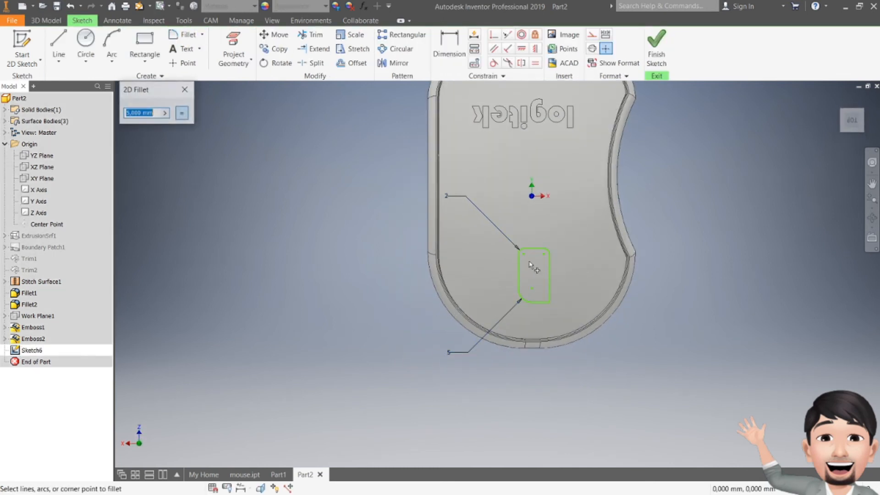
{"action": "left_click", "coordinate": [552, 307]}
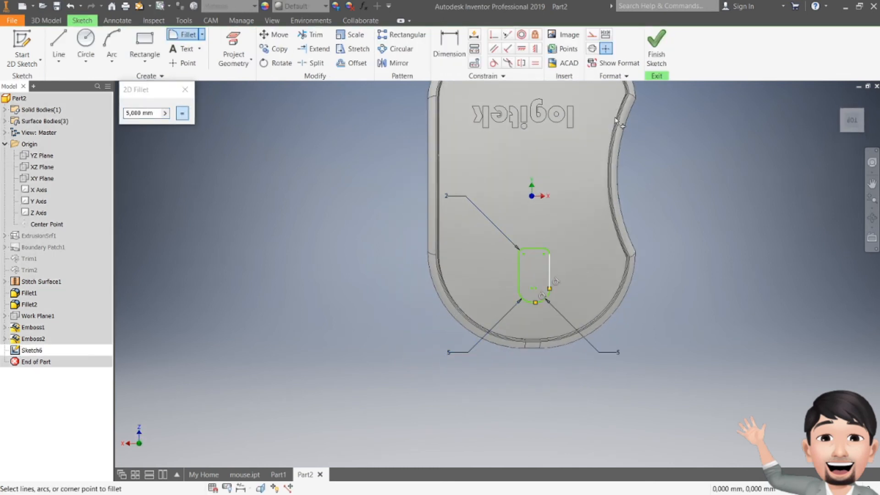
{"action": "left_click", "coordinate": [656, 49]}
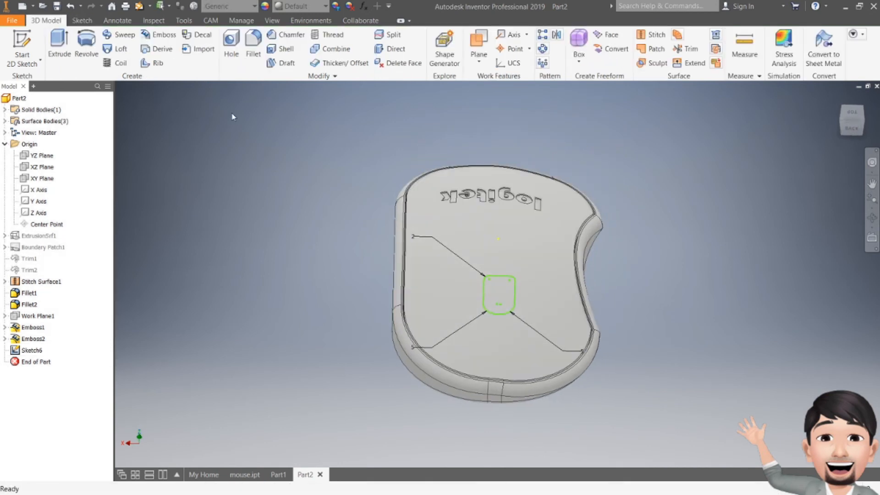
- Engrave the rounded rectangle profile 2 mm deep into the mouse's top face
{"action": "left_click", "coordinate": [152, 36]}
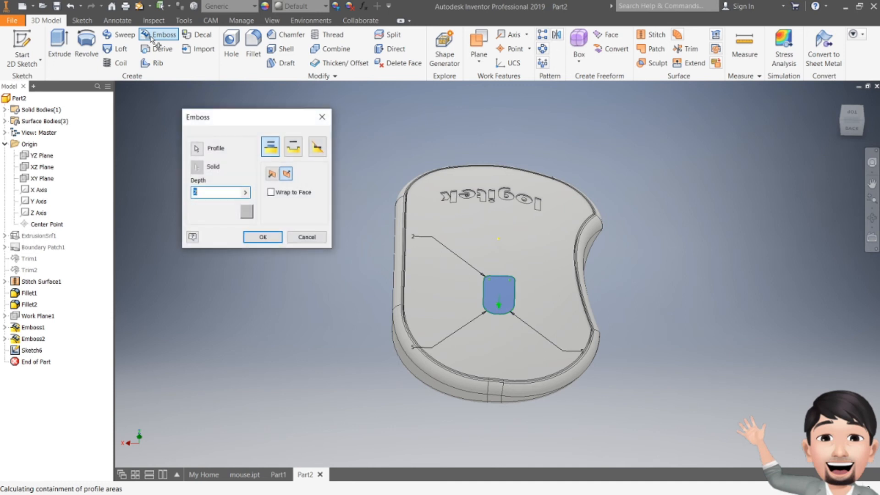
{"action": "left_click", "coordinate": [292, 147]}
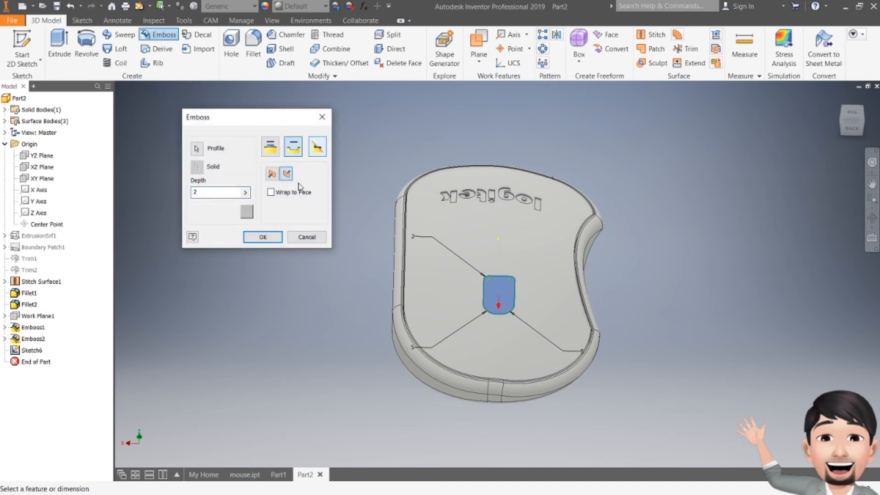
{"action": "left_click", "coordinate": [262, 237]}
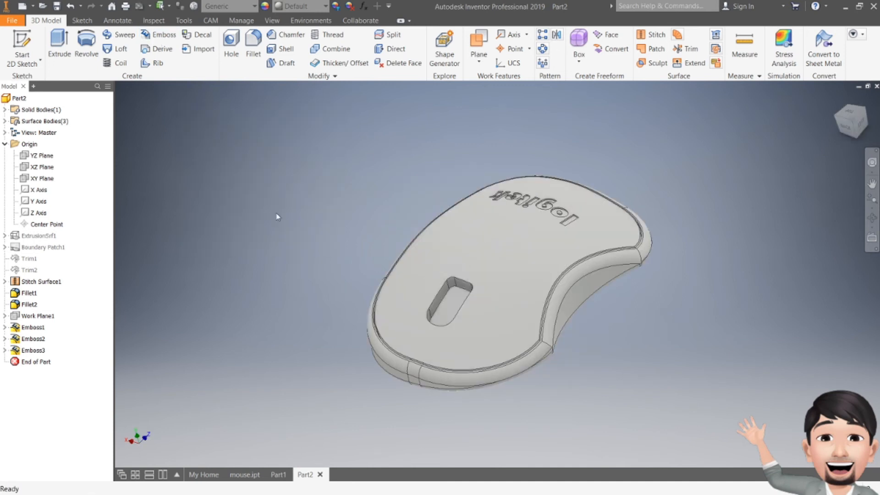
{"action": "mouse_move", "coordinate": [845, 127]}
{"action": "left_mouse_down"}
{"action": "mouse_move", "coordinate": [847, 106]}
{"action": "mouse_move", "coordinate": [867, 110]}
{"action": "mouse_move", "coordinate": [861, 131]}
{"action": "mouse_move", "coordinate": [875, 127]}
{"action": "mouse_move", "coordinate": [858, 117]}
{"action": "mouse_move", "coordinate": [842, 132]}
{"action": "mouse_move", "coordinate": [855, 120]}
{"action": "left_mouse_up"}
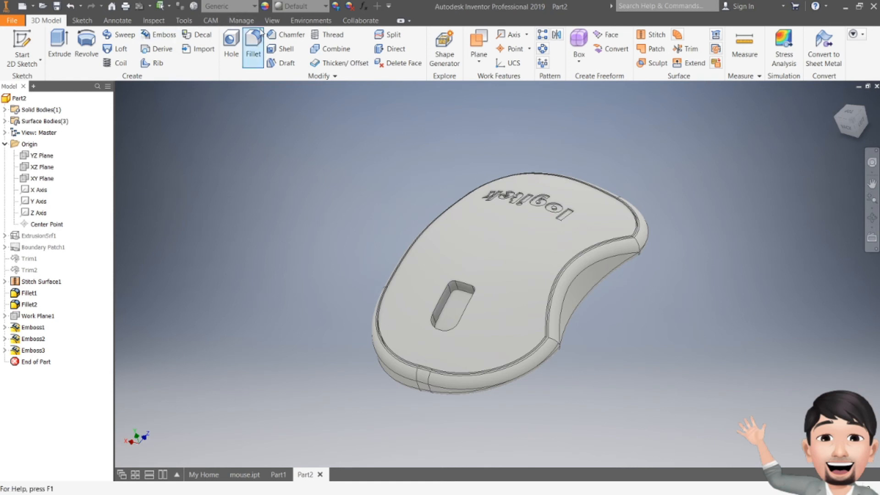
- Fillet the edges around the engraved pocket's upper rim with a 2 mm radius
{"action": "left_click", "coordinate": [253, 45]}
{"action": "left_click", "coordinate": [444, 295]}
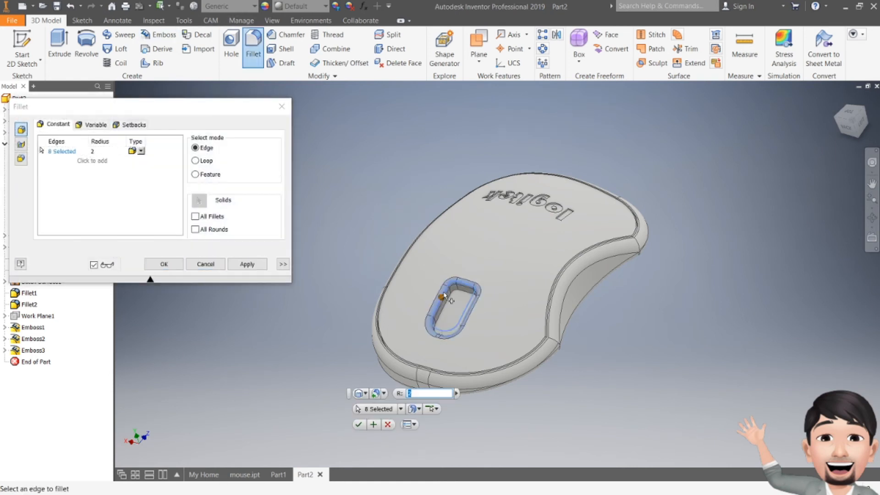
{"action": "left_click", "coordinate": [358, 425]}
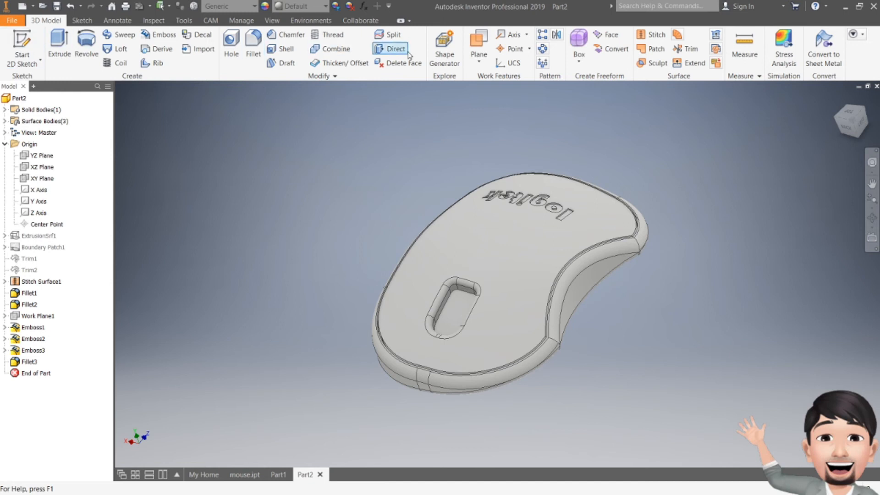
- Start a sketch on the YZ plane and slice the graphics to expose the mouse's cross-section
{"action": "left_click", "coordinate": [22, 48]}
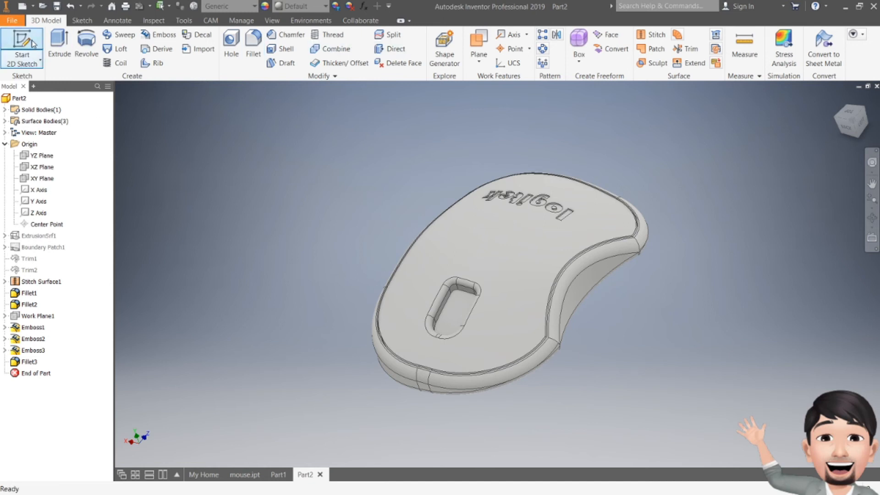
{"action": "left_click", "coordinate": [38, 156]}
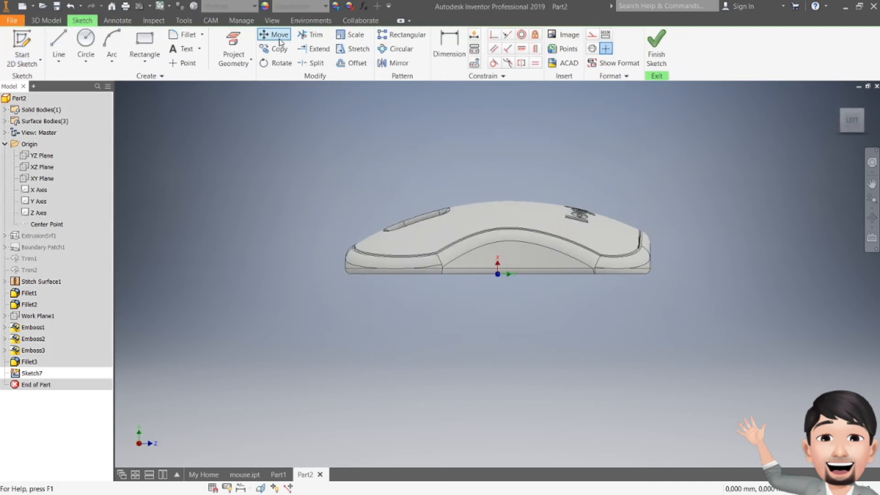
{"action": "left_click", "coordinate": [272, 21]}
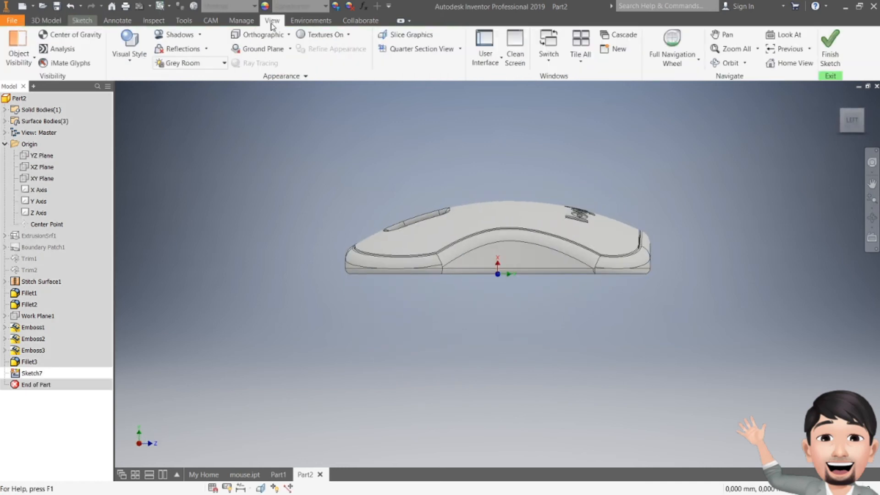
{"action": "left_click", "coordinate": [407, 37]}
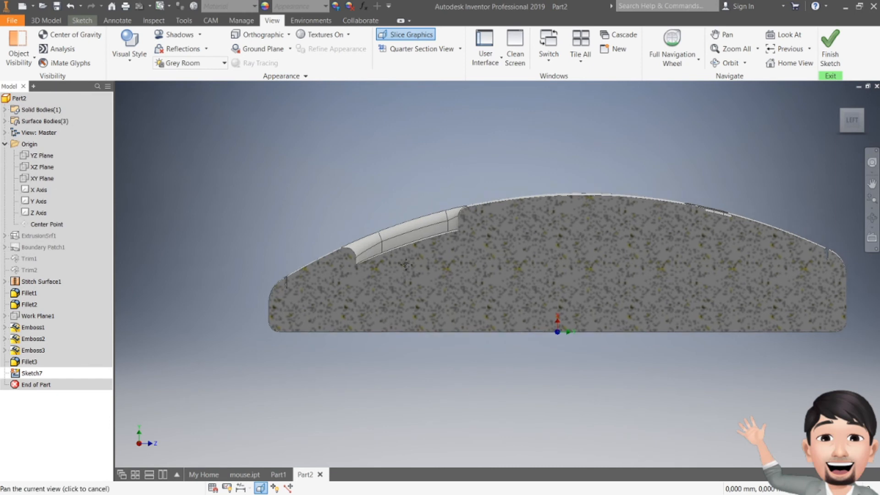
- Draw a circle about 16.6 mm in diameter centred within the pocket's profile as the scroll wheel outline
{"action": "left_click", "coordinate": [82, 20]}
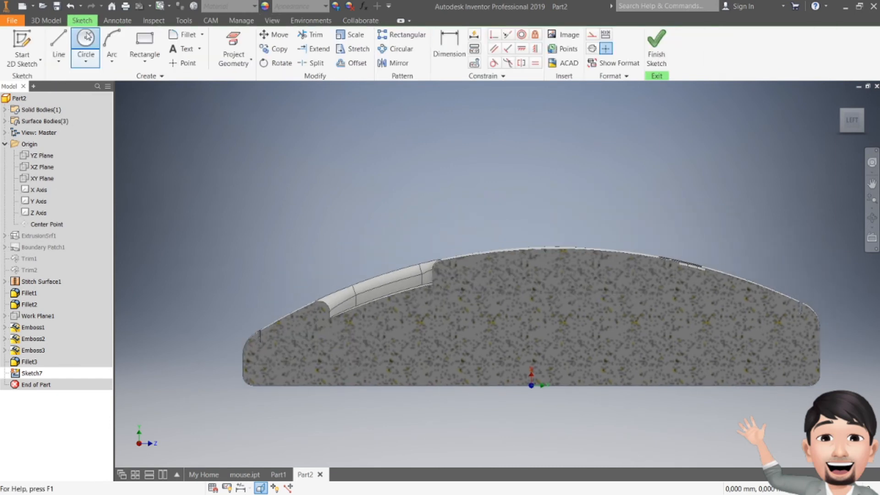
{"action": "left_click", "coordinate": [85, 42]}
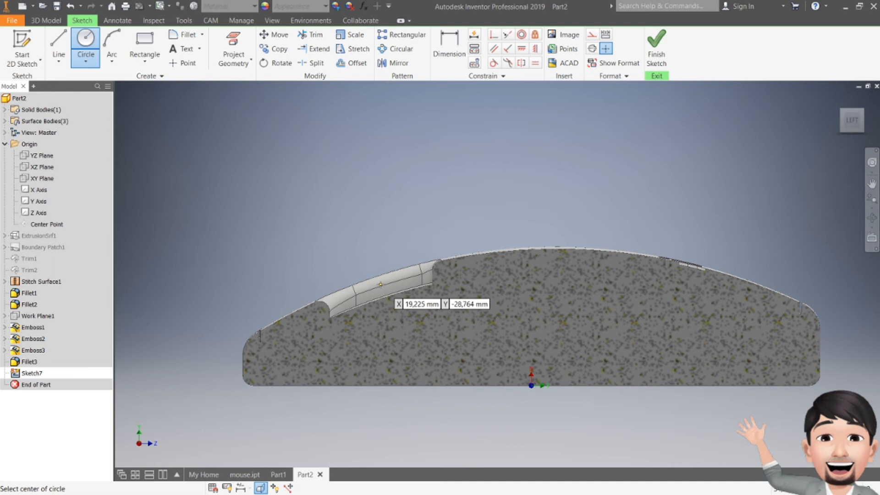
{"action": "left_click", "coordinate": [382, 285]}
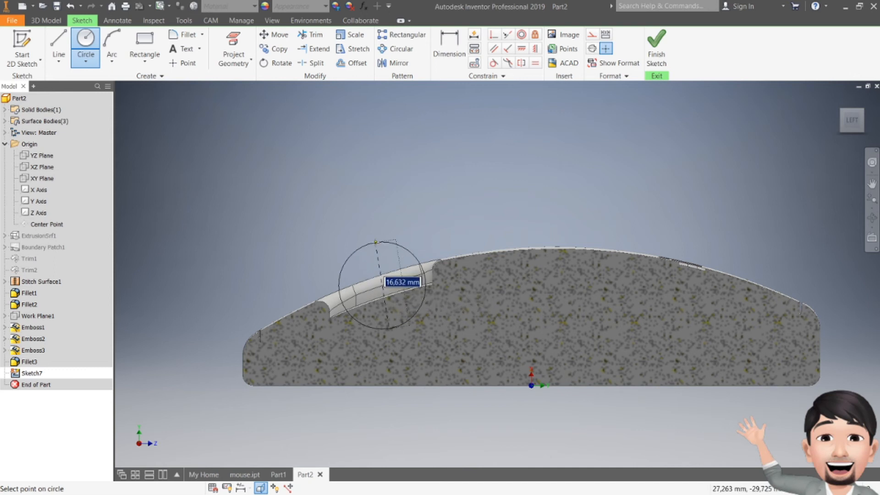
{"action": "left_click", "coordinate": [375, 241]}
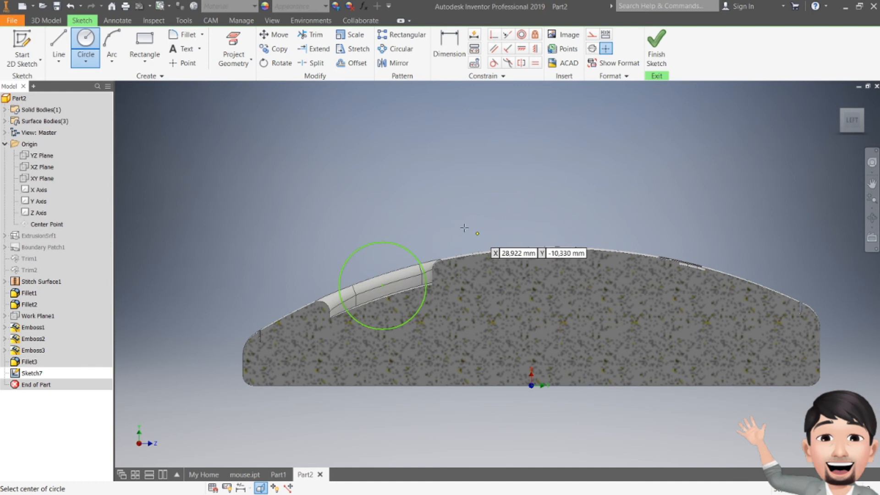
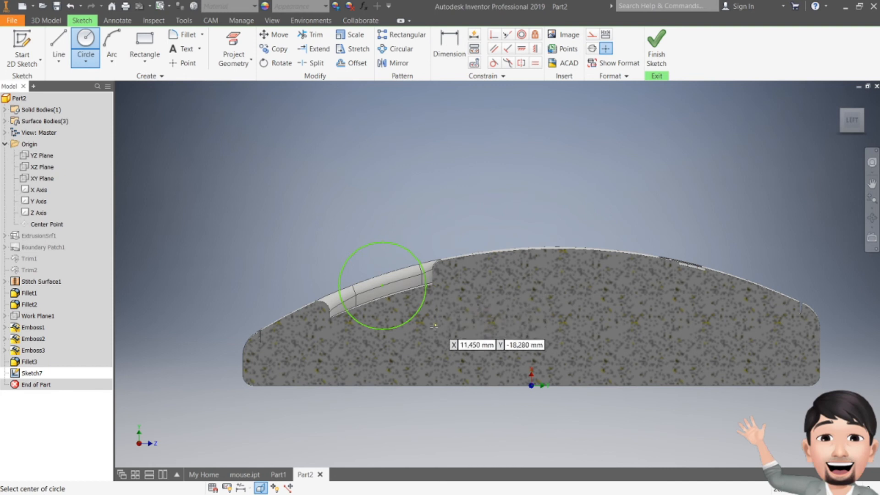
- Extrude the scroll wheel circle 6 mm symmetrically about its sketch plane as a solid joined to the mouse
{"action": "left_click", "coordinate": [656, 43]}
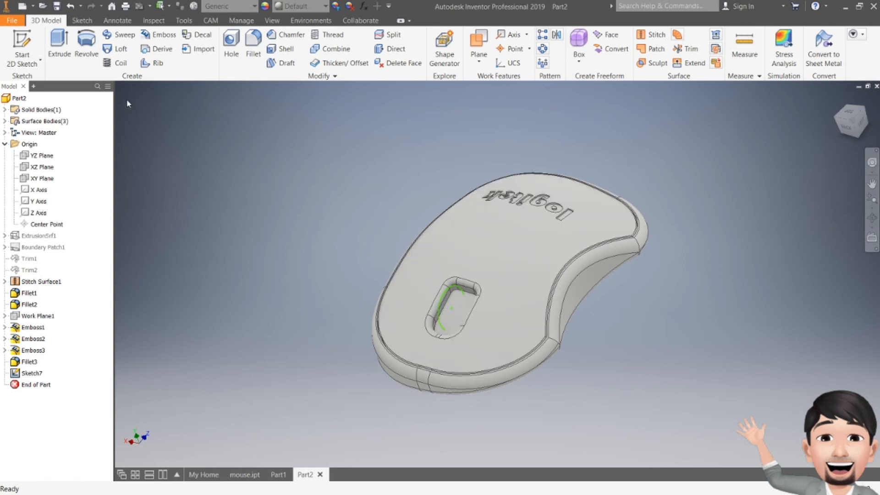
{"action": "left_click", "coordinate": [59, 44]}
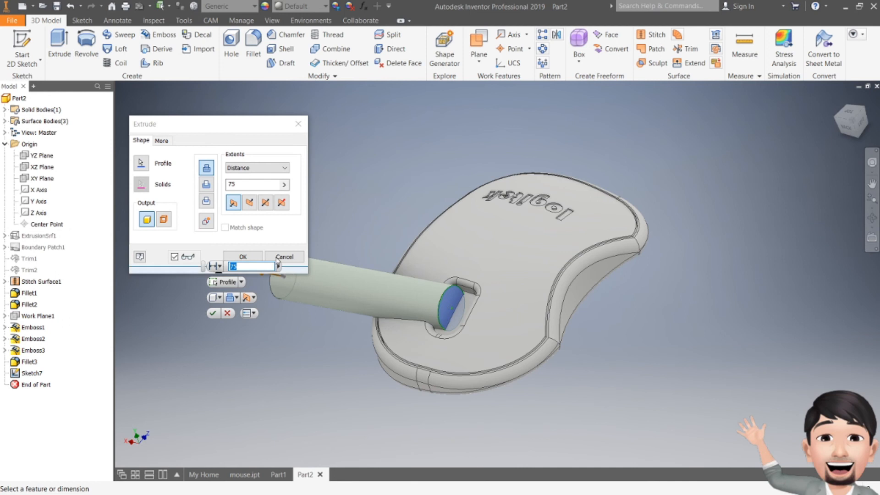
{"action": "left_click", "coordinate": [265, 203]}
{"action": "left_click", "coordinate": [237, 185]}
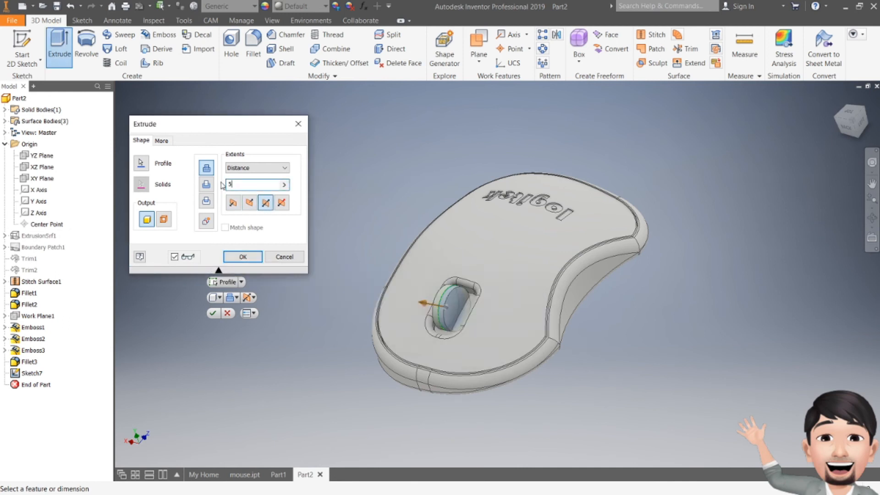
{"action": "left_click", "coordinate": [845, 116]}
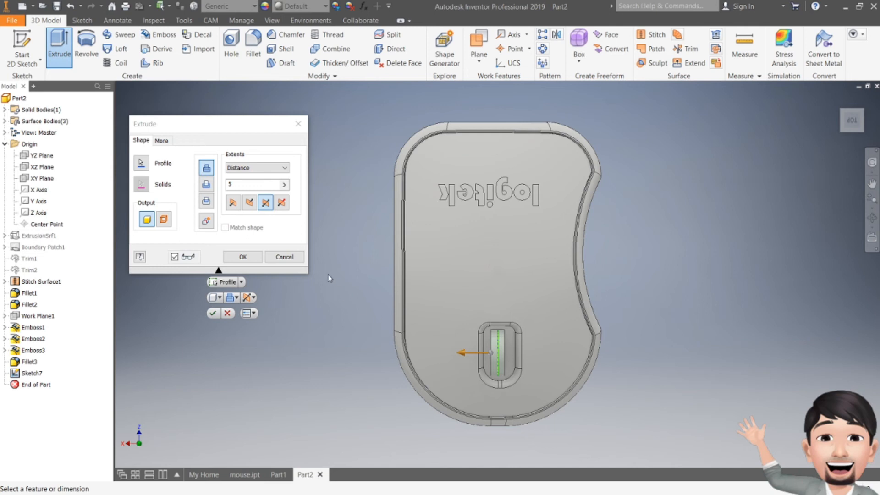
{"action": "left_click", "coordinate": [264, 202]}
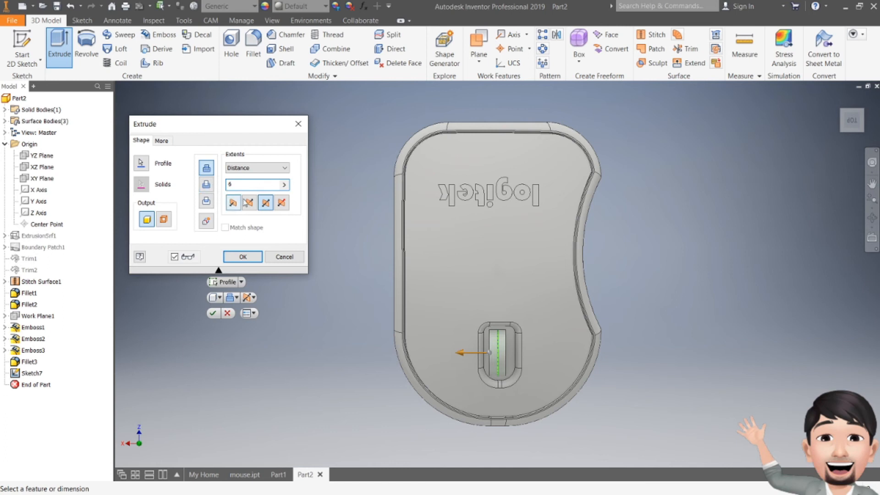
{"action": "left_click", "coordinate": [243, 257]}
- Fillet the two circular side edges of the scroll wheel with a 2 mm radius
{"action": "left_click", "coordinate": [857, 112]}
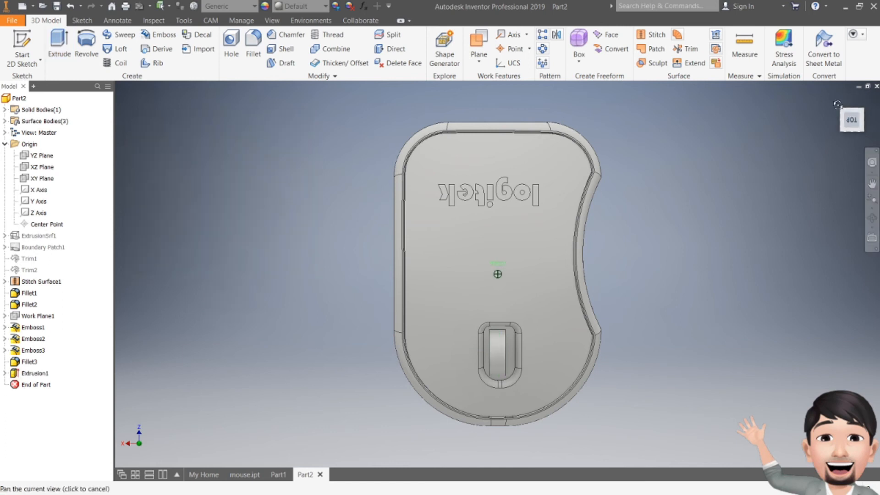
{"action": "middle_click_drag", "start_coordinate": [498, 274], "coordinate": [490, 208], "text": "shift"}
{"action": "left_click", "coordinate": [254, 45]}
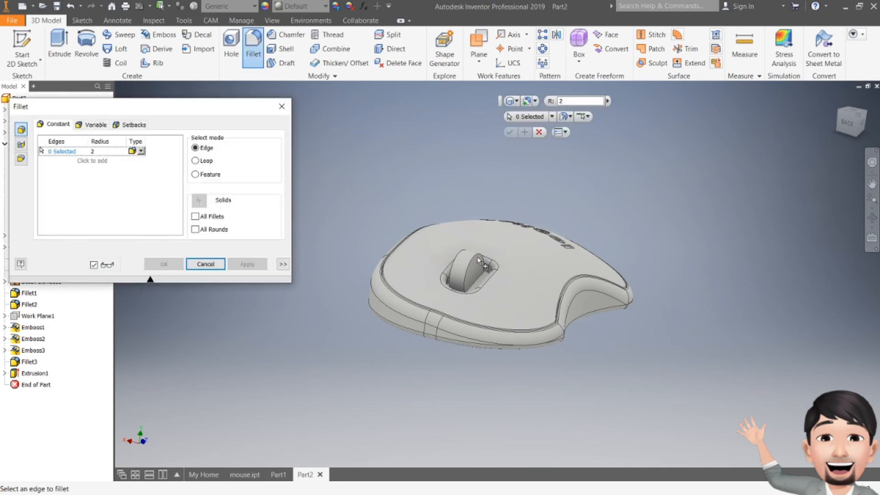
{"action": "left_click", "coordinate": [484, 264]}
{"action": "left_click", "coordinate": [461, 264]}
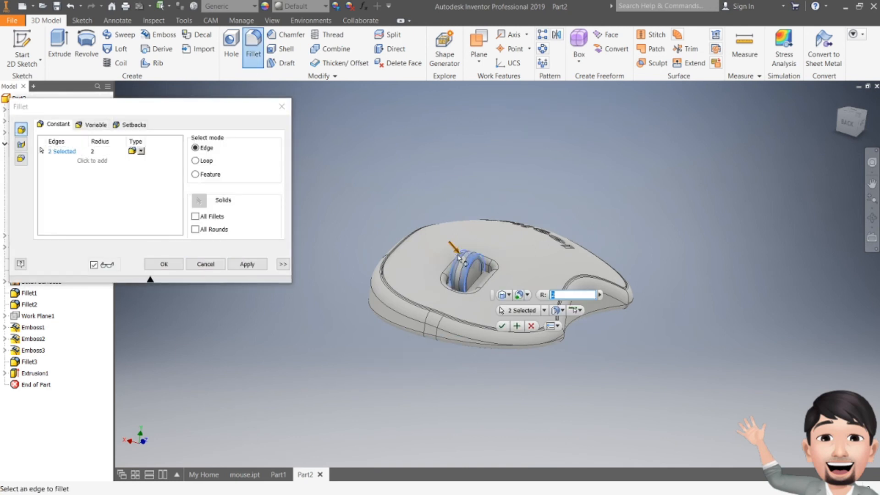
{"action": "left_click", "coordinate": [503, 325]}
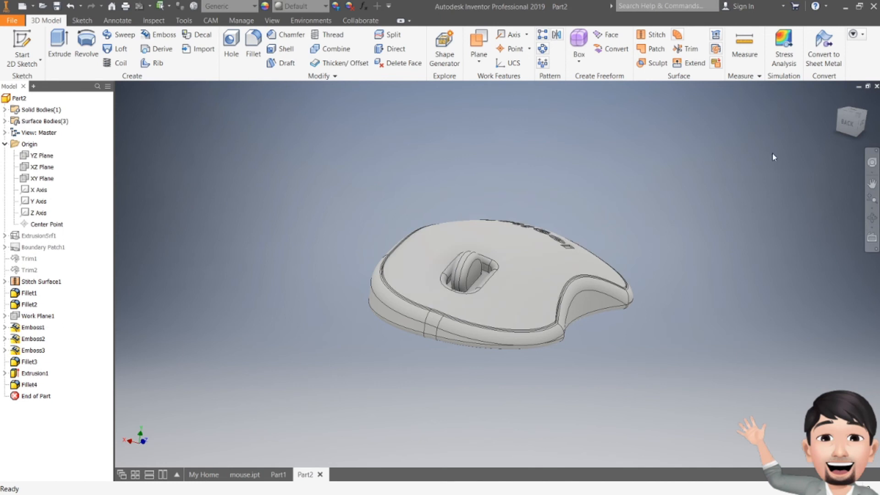
- Edit the scroll wheel extrusion's sketch and move the circle slightly down so the wheel sits deeper in the pocket
{"action": "left_click", "coordinate": [847, 123]}
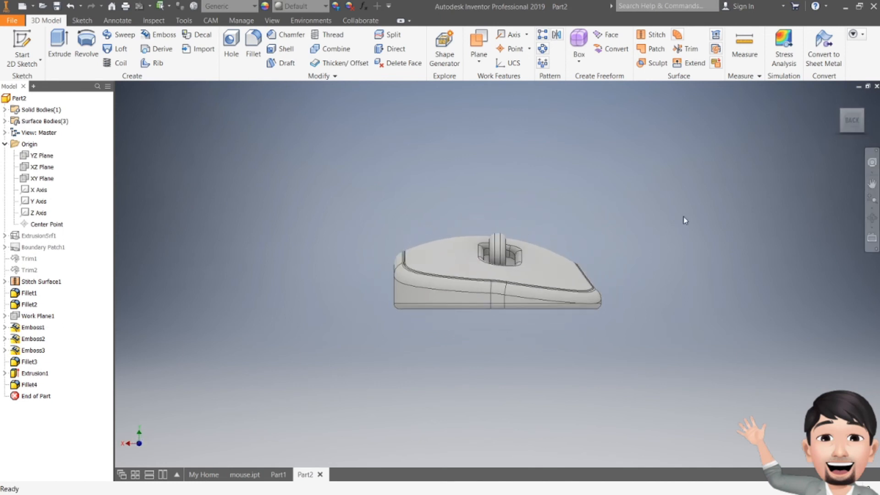
{"action": "middle_click_drag", "start_coordinate": [856, 138], "coordinate": [697, 156], "text": "shift"}
{"action": "middle_click_drag", "start_coordinate": [605, 176], "coordinate": [666, 188], "text": "shift"}
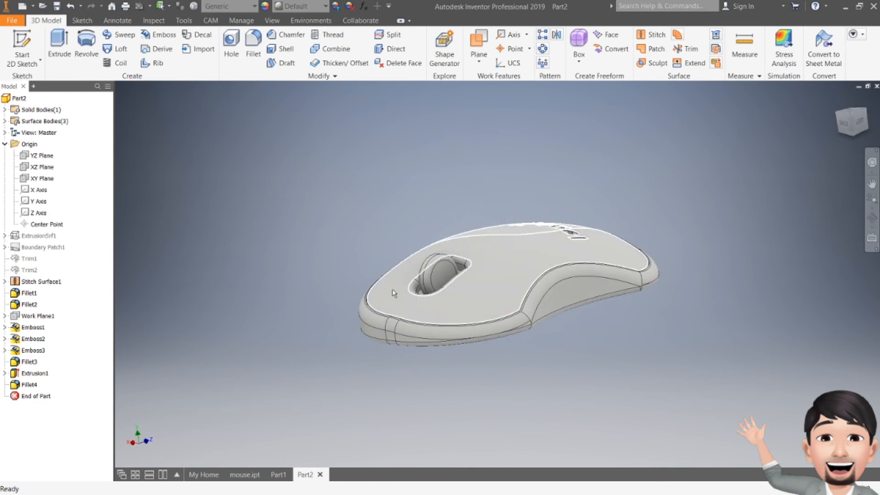
{"action": "left_click", "coordinate": [4, 373]}
{"action": "left_click", "coordinate": [40, 383]}
{"action": "double_click", "coordinate": [41, 385]}
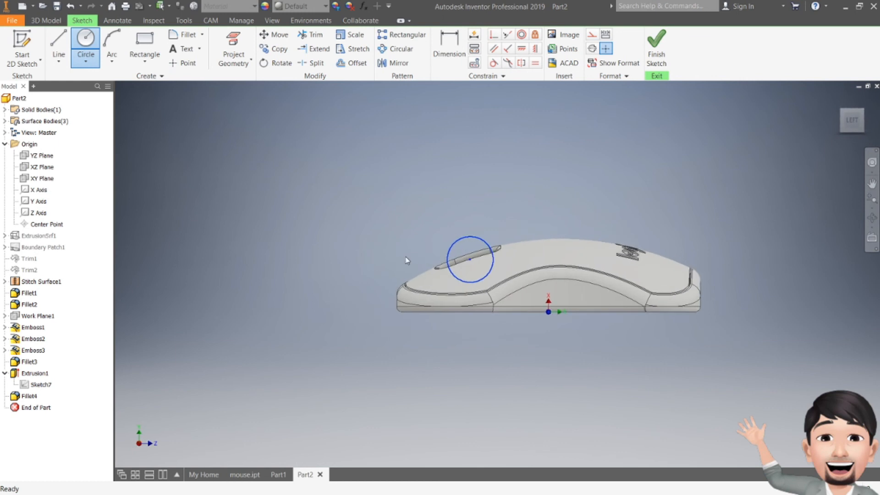
{"action": "left_click_drag", "start_coordinate": [472, 262], "coordinate": [471, 266]}
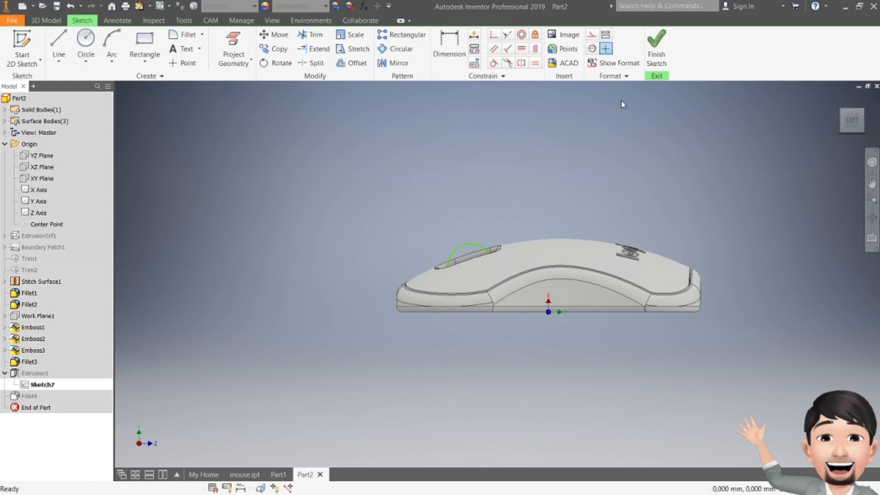
{"action": "left_click", "coordinate": [658, 55]}
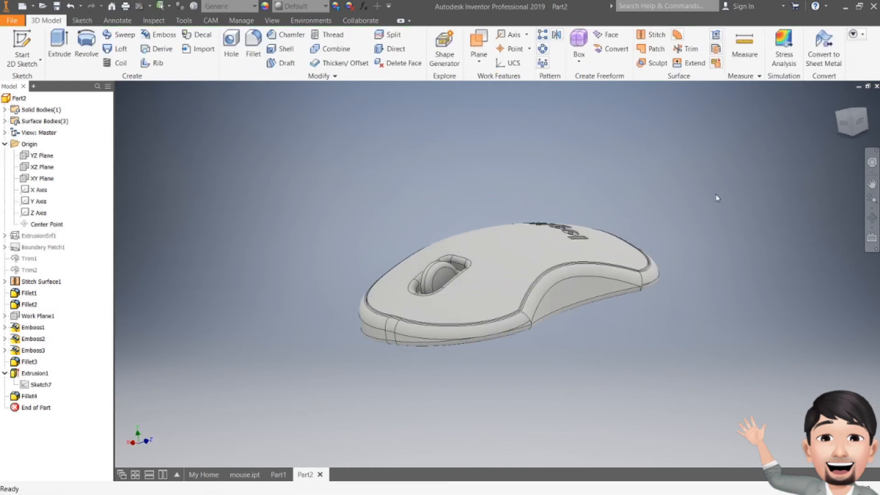
- On Work Plane1, sketch a narrow rectangle about 1.3 mm wide and 10.2 mm long from the pocket's rim to the perimeter groove
{"action": "mouse_move", "coordinate": [843, 122]}
{"action": "left_mouse_down"}
{"action": "mouse_move", "coordinate": [846, 139]}
{"action": "mouse_move", "coordinate": [863, 130]}
{"action": "mouse_move", "coordinate": [860, 120]}
{"action": "mouse_move", "coordinate": [851, 149]}
{"action": "mouse_move", "coordinate": [842, 141]}
{"action": "left_mouse_up"}
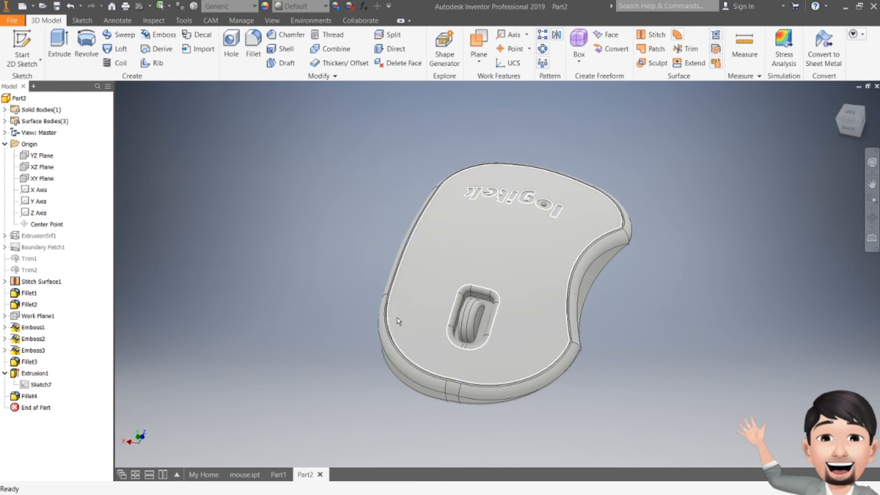
{"action": "left_click_drag", "start_coordinate": [846, 110], "coordinate": [847, 111]}
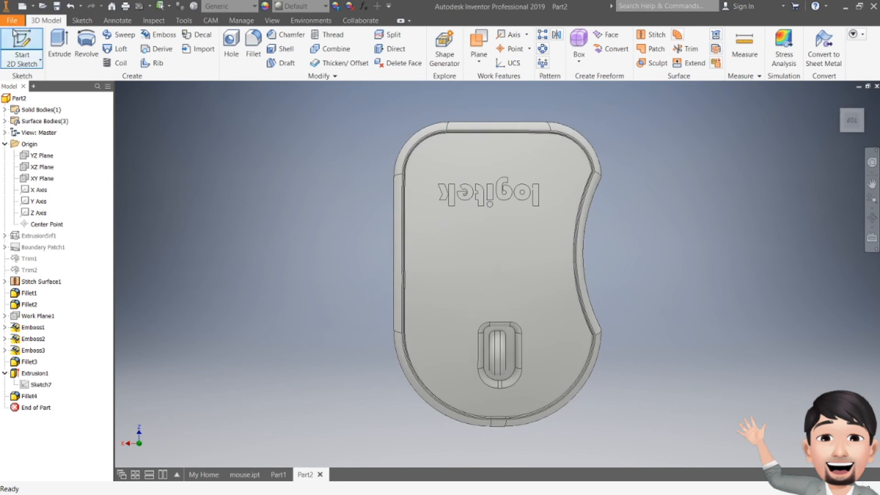
{"action": "left_click", "coordinate": [18, 46]}
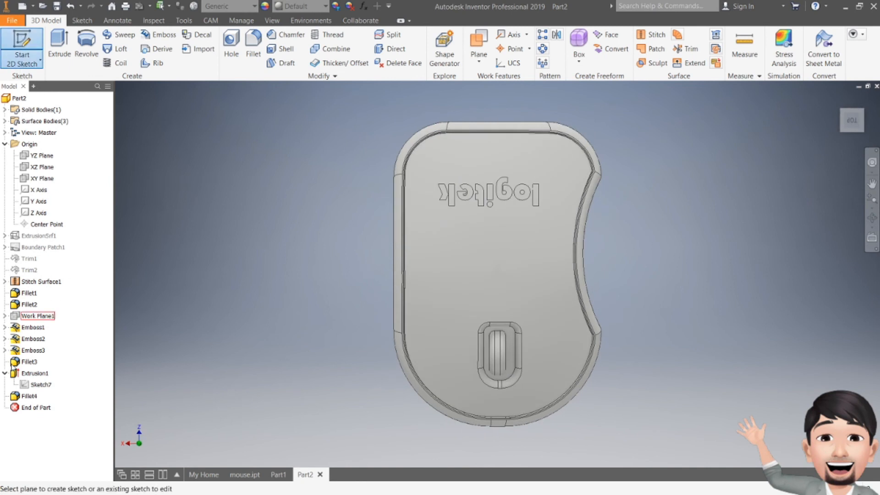
{"action": "left_click", "coordinate": [38, 316]}
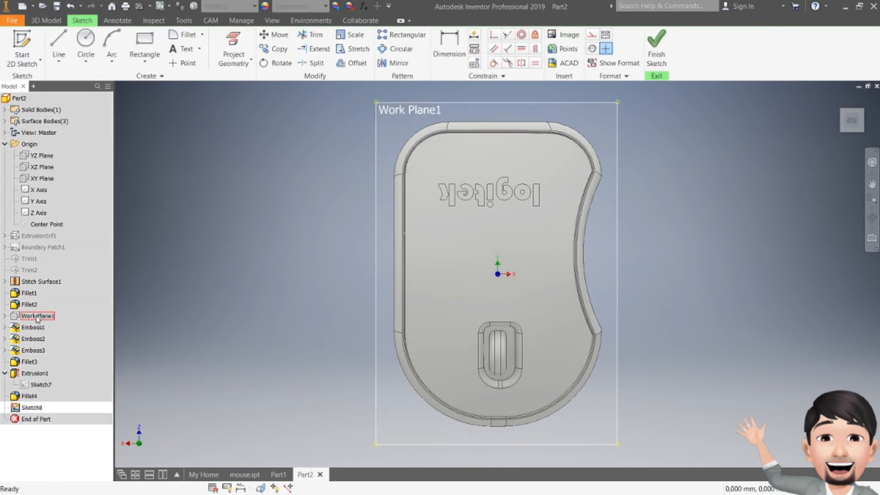
{"action": "left_click", "coordinate": [145, 41]}
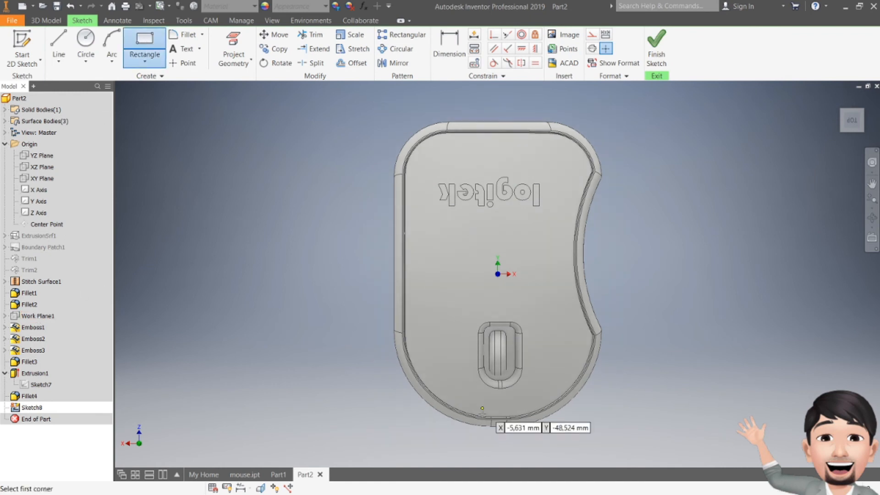
{"action": "scroll", "coordinate": [502, 403], "scroll_direction": "down", "scroll_amount": 5}
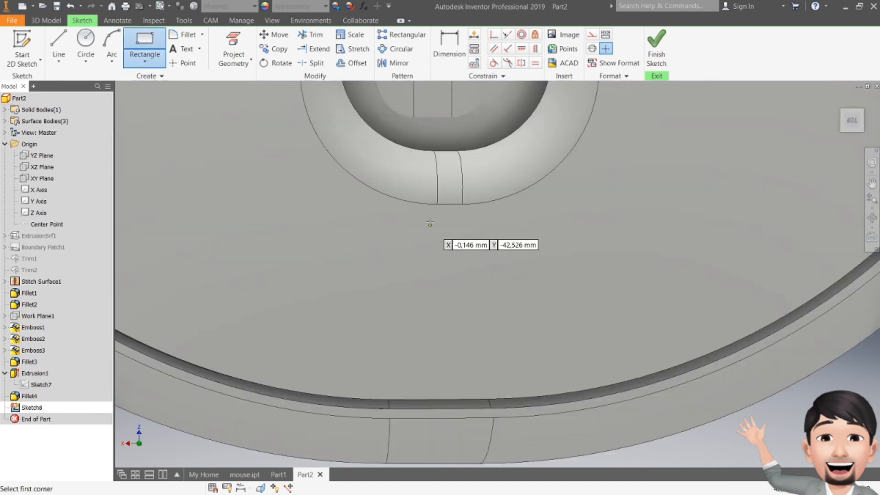
{"action": "left_click", "coordinate": [437, 208]}
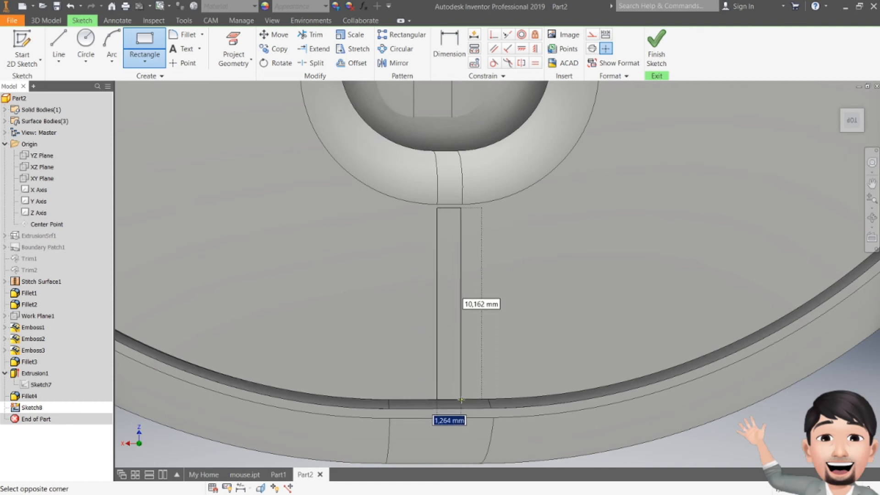
{"action": "left_click", "coordinate": [462, 398]}
{"action": "left_click", "coordinate": [656, 46]}
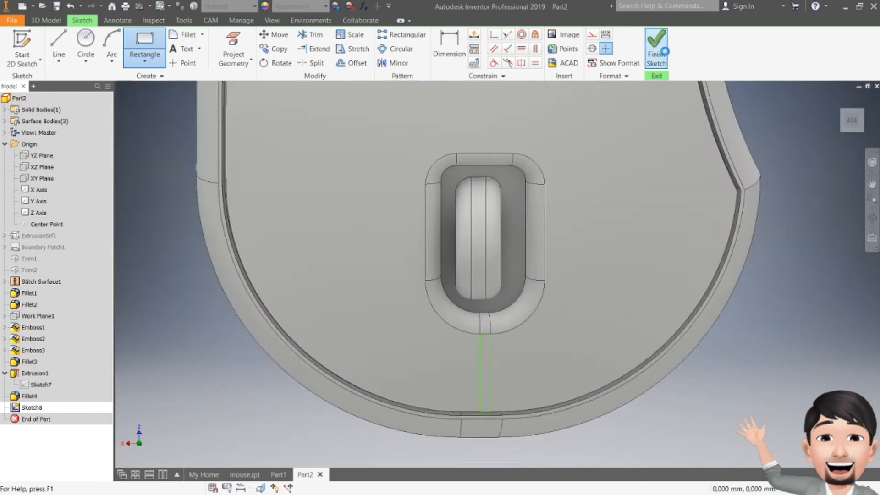
- Engrave the narrow rectangle 2 mm deep into the mouse's top face with Emboss to separate the two buttons
{"action": "left_click", "coordinate": [856, 123]}
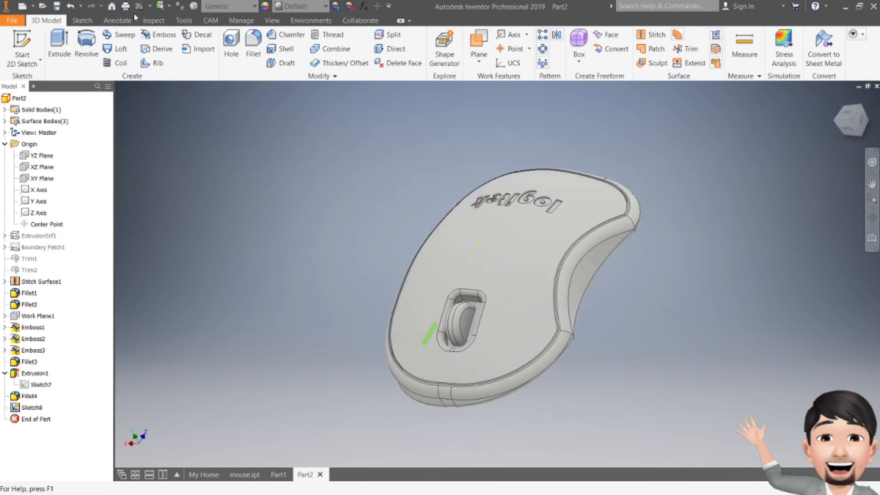
{"action": "left_click", "coordinate": [158, 35]}
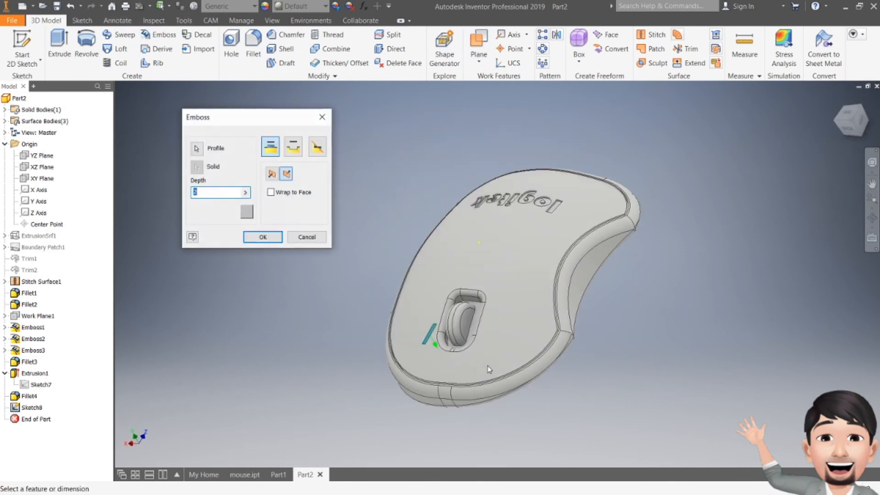
{"action": "left_click", "coordinate": [287, 146]}
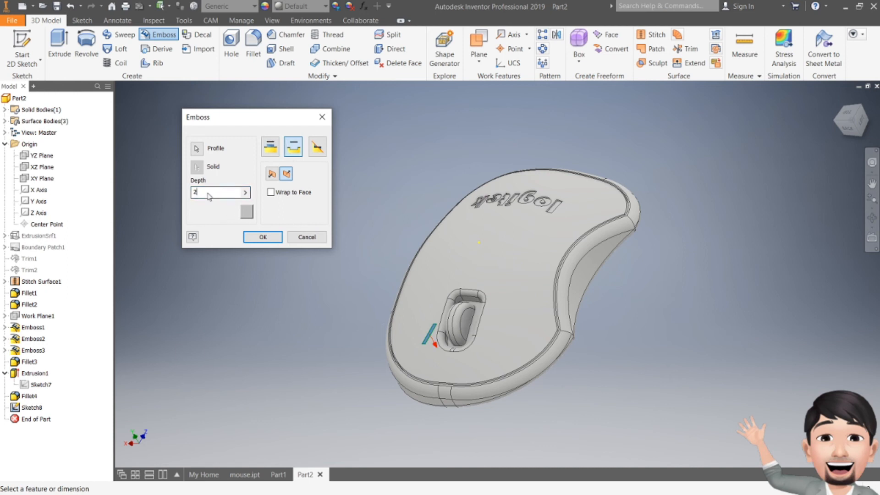
{"action": "left_click", "coordinate": [263, 237]}
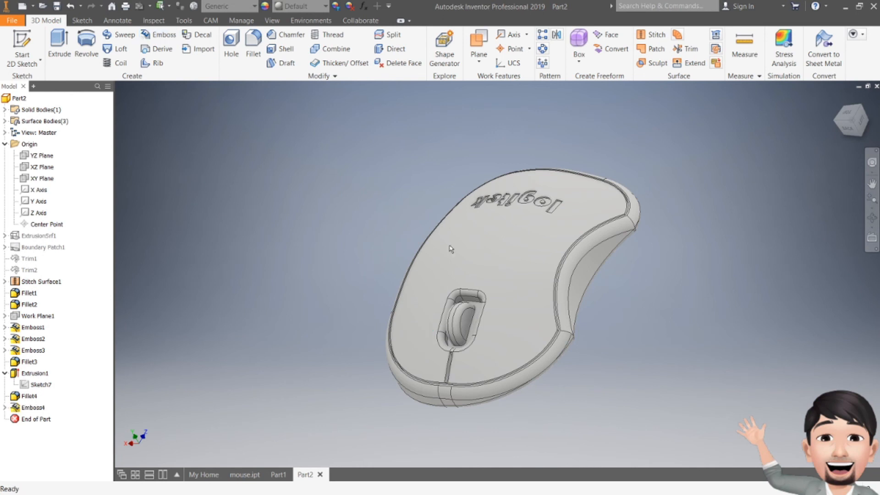
{"action": "left_click", "coordinate": [846, 129]}
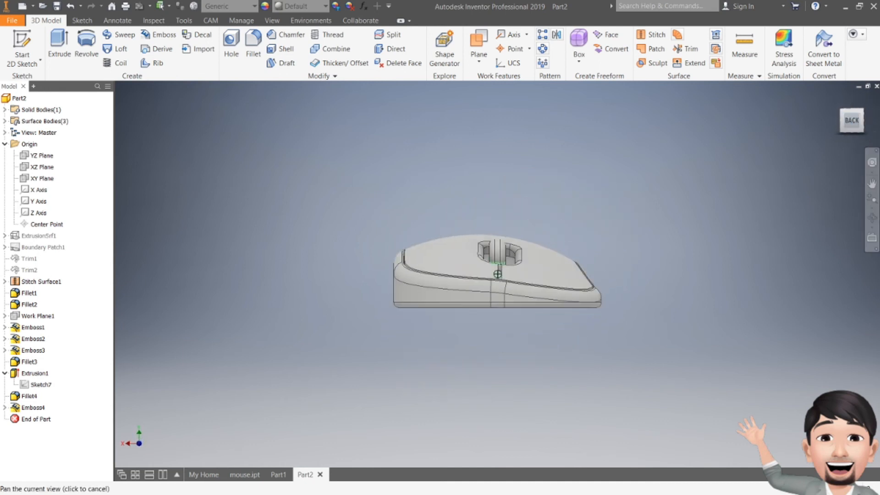
{"action": "left_click", "coordinate": [842, 131]}
{"action": "left_click_drag", "start_coordinate": [851, 125], "coordinate": [851, 126]}
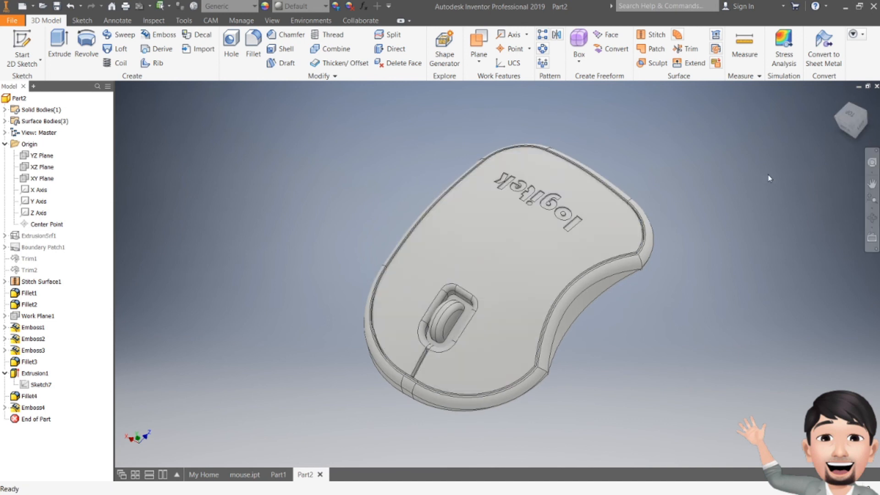
{"action": "left_click_drag", "start_coordinate": [846, 130], "coordinate": [848, 110]}
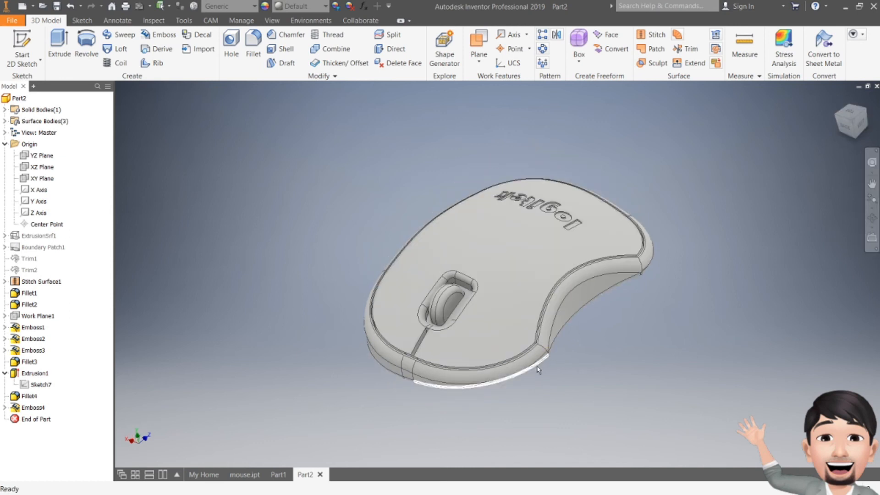
{"action": "mouse_move", "coordinate": [847, 131]}
{"action": "left_mouse_down"}
{"action": "mouse_move", "coordinate": [846, 112]}
{"action": "mouse_move", "coordinate": [849, 129]}
{"action": "left_mouse_up"}
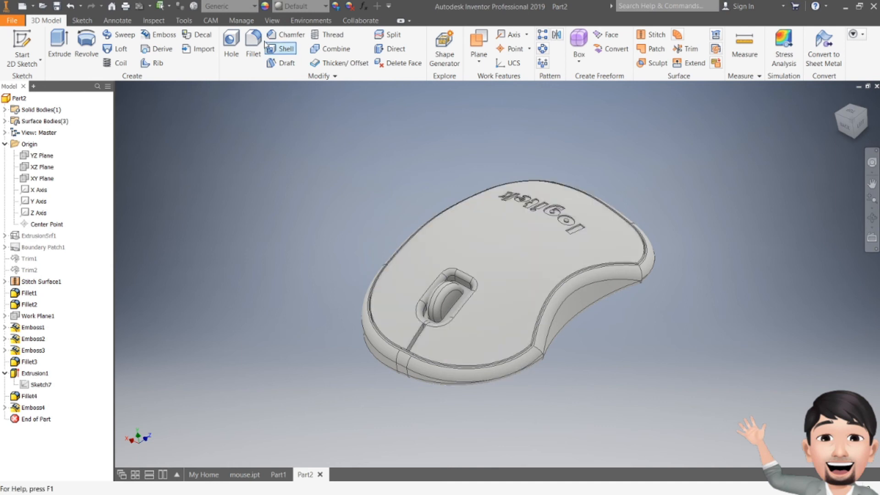
- Assign the Rubber material from the Inventor Material Library to the mouse part
{"action": "left_click", "coordinate": [241, 9]}
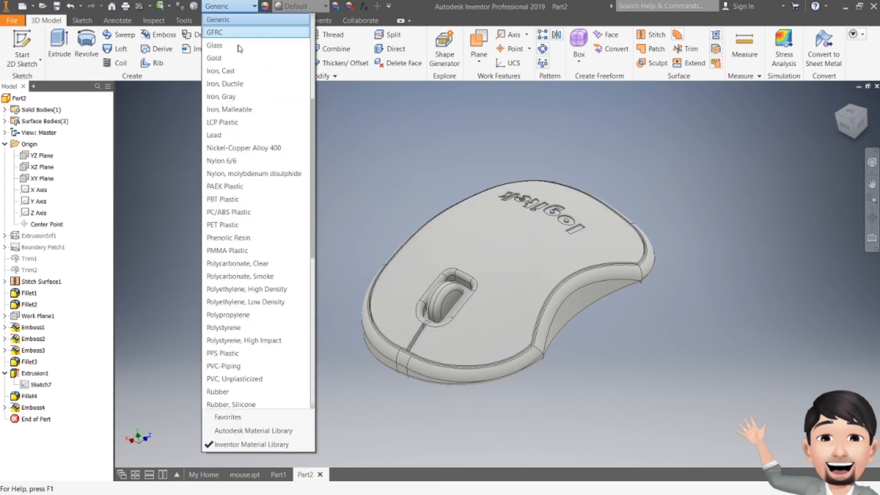
{"action": "scroll", "coordinate": [275, 389], "scroll_direction": "down", "scroll_amount": 8}
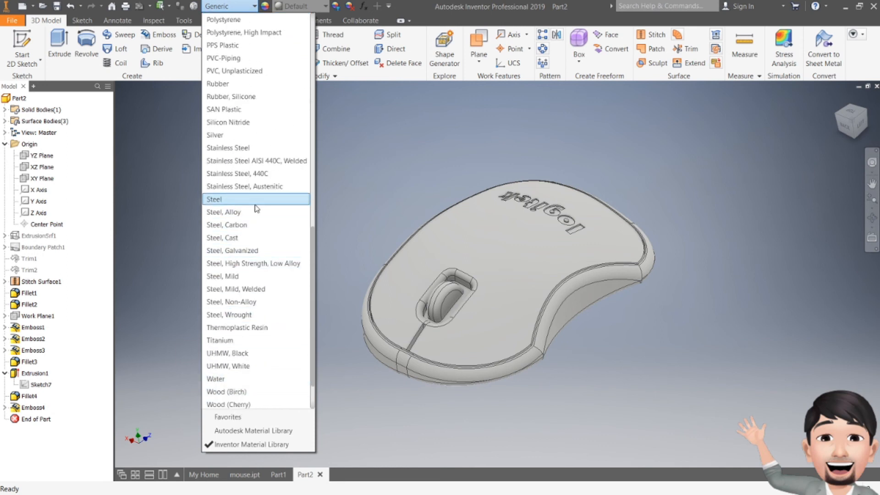
{"action": "scroll", "coordinate": [257, 208], "scroll_direction": "up", "scroll_amount": 2}
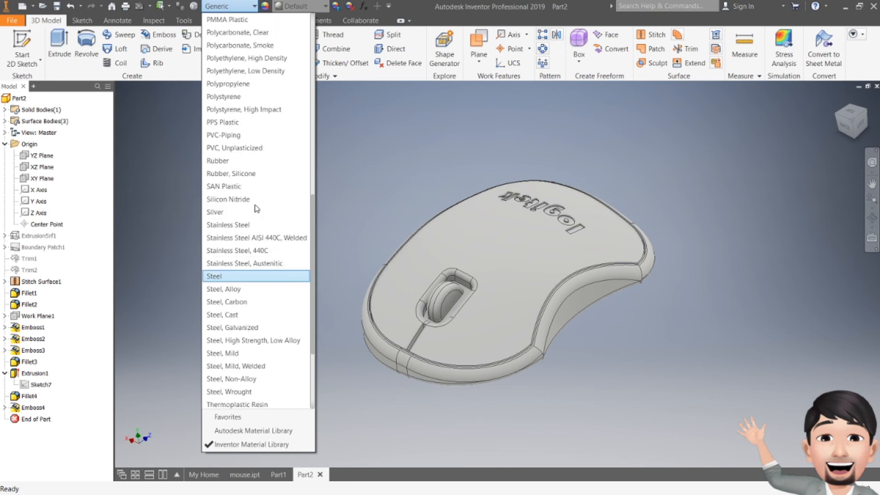
{"action": "scroll", "coordinate": [253, 188], "scroll_direction": "up", "scroll_amount": 2}
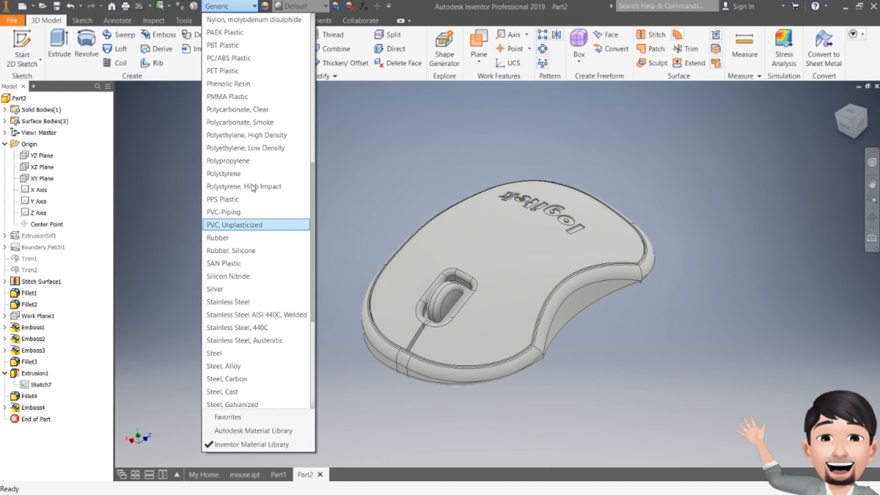
{"action": "scroll", "coordinate": [252, 188], "scroll_direction": "up", "scroll_amount": 2}
{"action": "scroll", "coordinate": [253, 188], "scroll_direction": "up", "scroll_amount": 7}
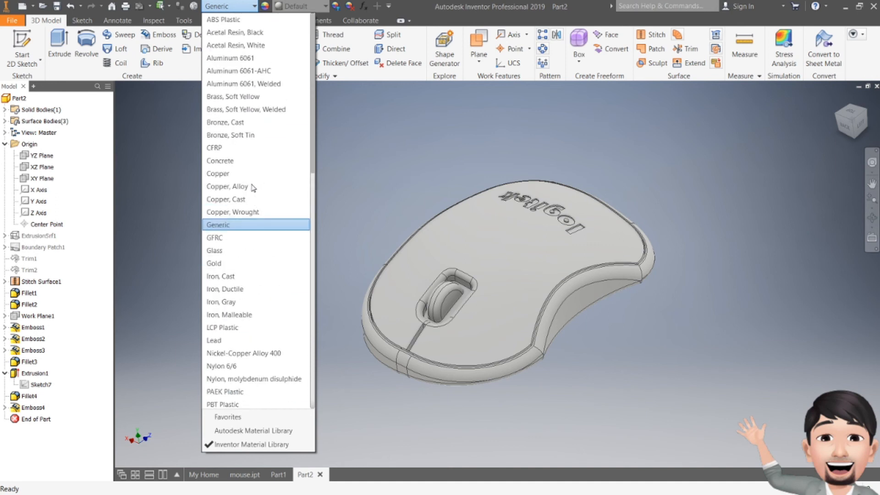
{"action": "scroll", "coordinate": [253, 188], "scroll_direction": "down", "scroll_amount": 5}
{"action": "scroll", "coordinate": [252, 188], "scroll_direction": "down", "scroll_amount": 2}
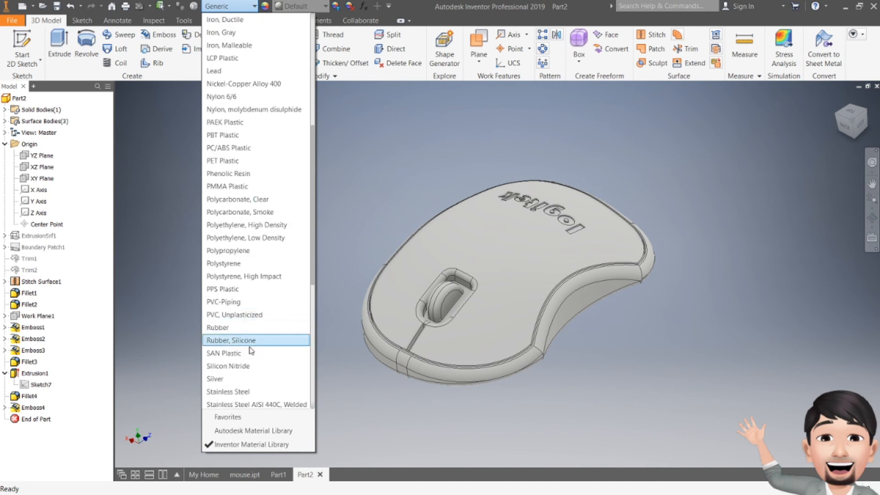
{"action": "left_click", "coordinate": [240, 325]}
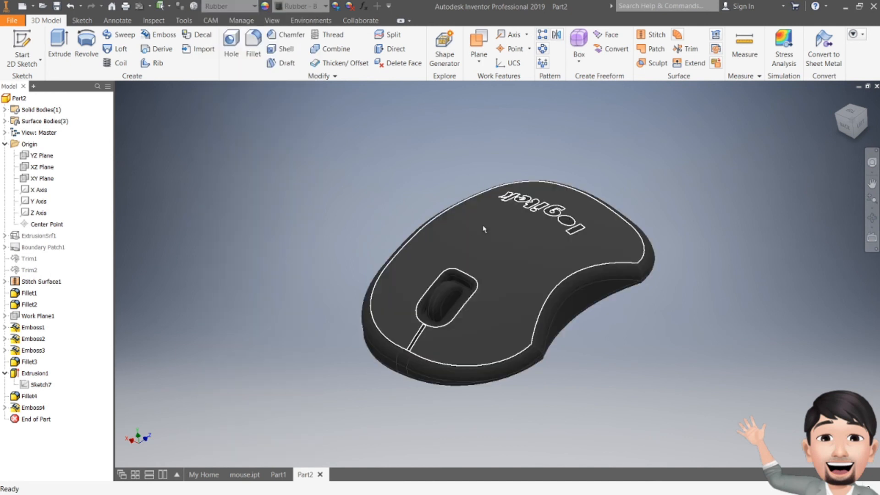
- Override the mouse's appearance with Red from the Inventor Material Library
{"action": "left_click", "coordinate": [311, 7]}
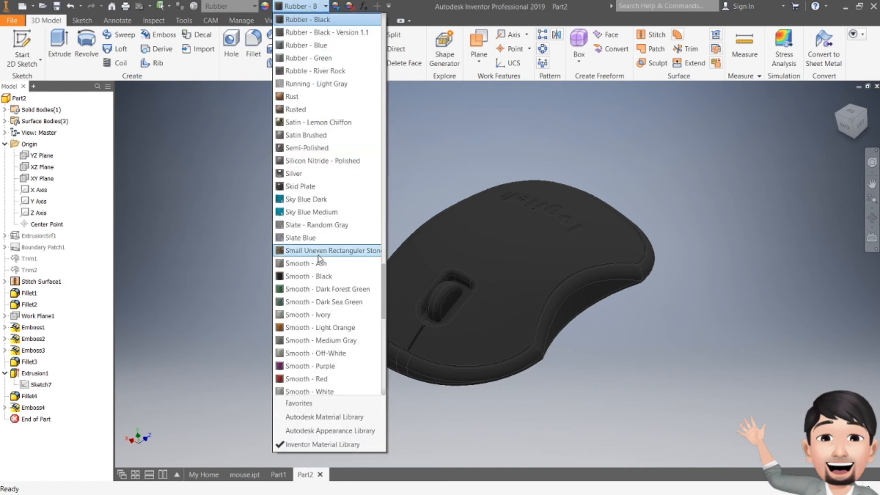
{"action": "scroll", "coordinate": [321, 391], "scroll_direction": "down", "scroll_amount": 1}
{"action": "left_click", "coordinate": [324, 350]}
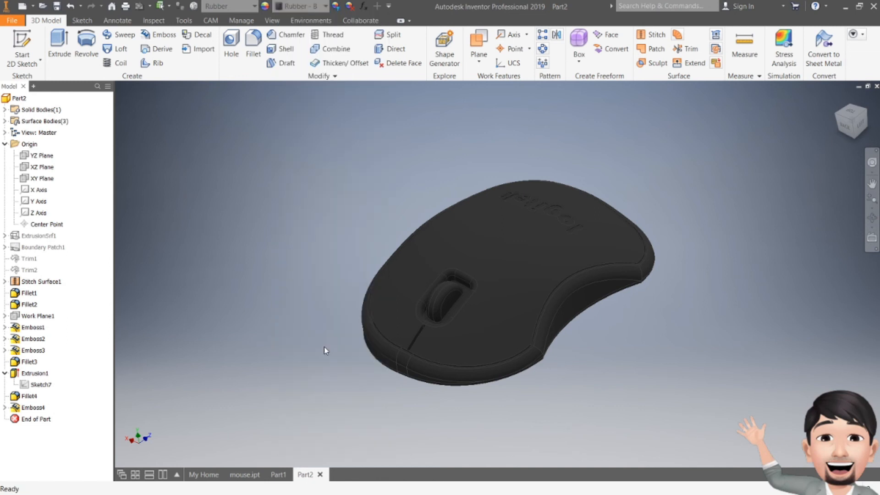
{"action": "left_click", "coordinate": [311, 7]}
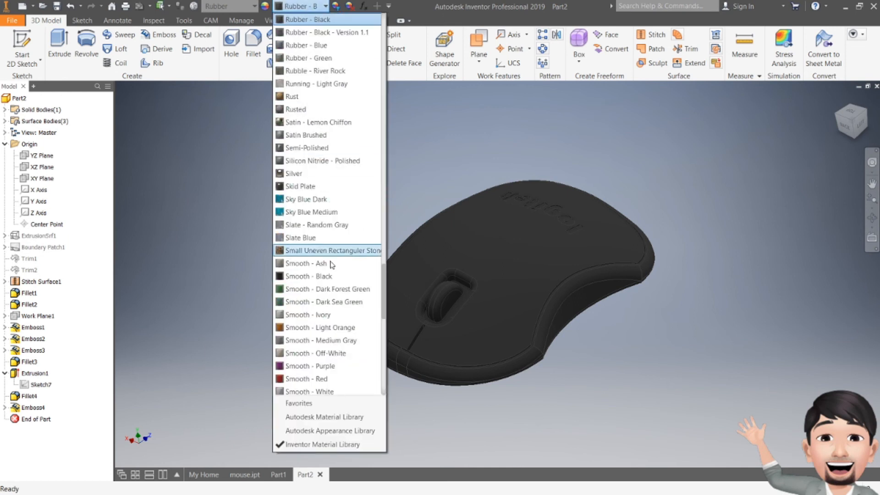
{"action": "scroll", "coordinate": [302, 94], "scroll_direction": "up", "scroll_amount": 2}
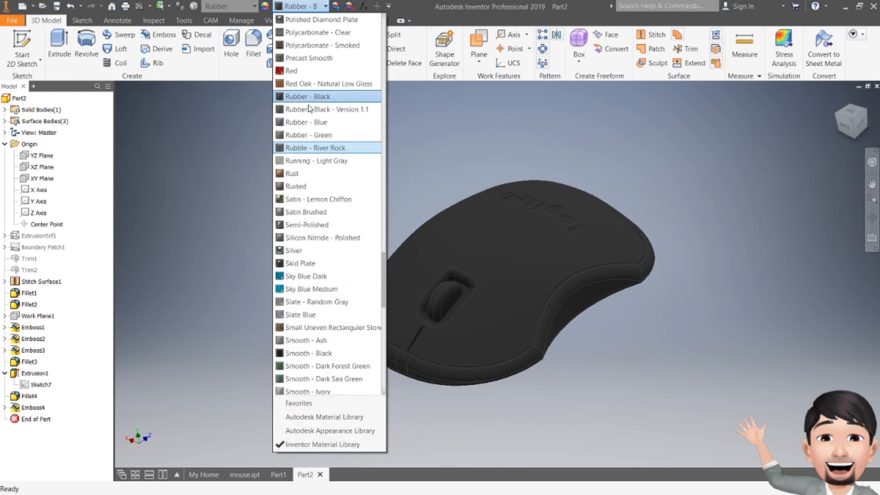
{"action": "left_click", "coordinate": [300, 73]}
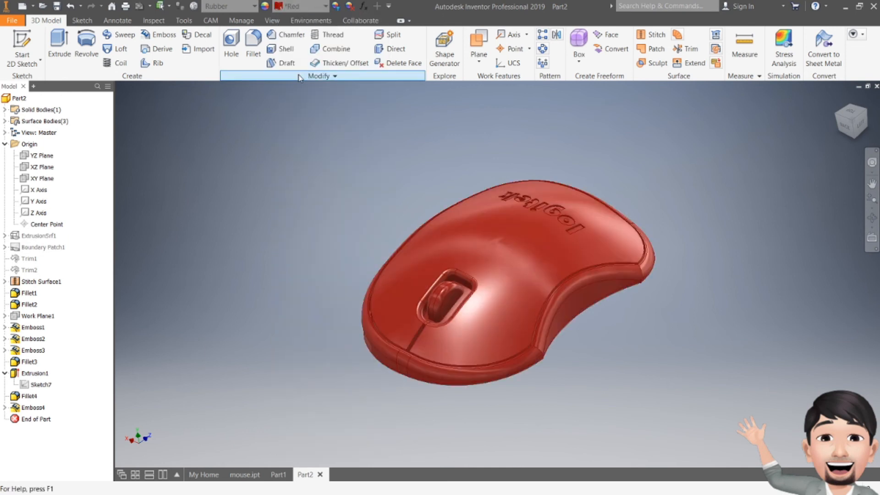
- Examine the mouse from a low side angle, the back and above, with a close look at the scroll wheel's rounded faces
{"action": "mouse_move", "coordinate": [847, 131]}
{"action": "left_mouse_down"}
{"action": "mouse_move", "coordinate": [857, 115]}
{"action": "mouse_move", "coordinate": [874, 111]}
{"action": "mouse_move", "coordinate": [854, 138]}
{"action": "mouse_move", "coordinate": [863, 117]}
{"action": "mouse_move", "coordinate": [875, 119]}
{"action": "left_mouse_up"}
{"action": "left_click_drag", "start_coordinate": [821, 156], "coordinate": [821, 158]}
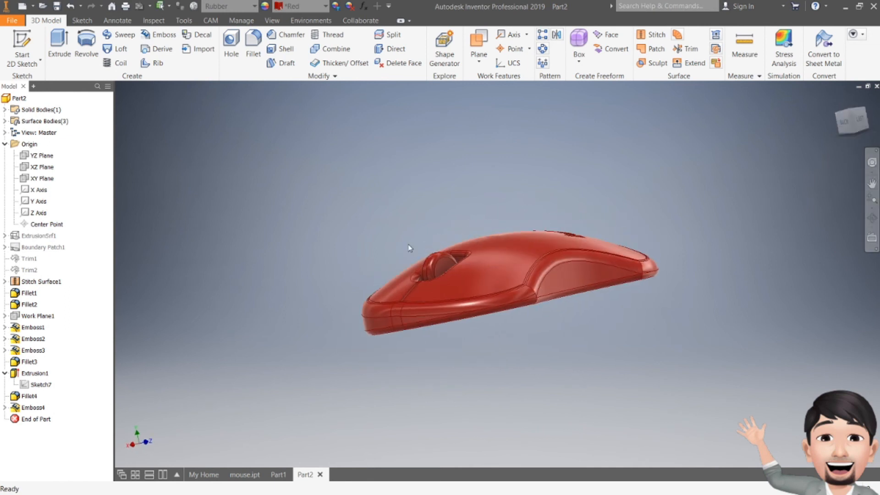
{"action": "scroll", "coordinate": [434, 268], "scroll_direction": "up", "scroll_amount": 3}
{"action": "scroll", "coordinate": [434, 268], "scroll_direction": "up", "scroll_amount": 2}
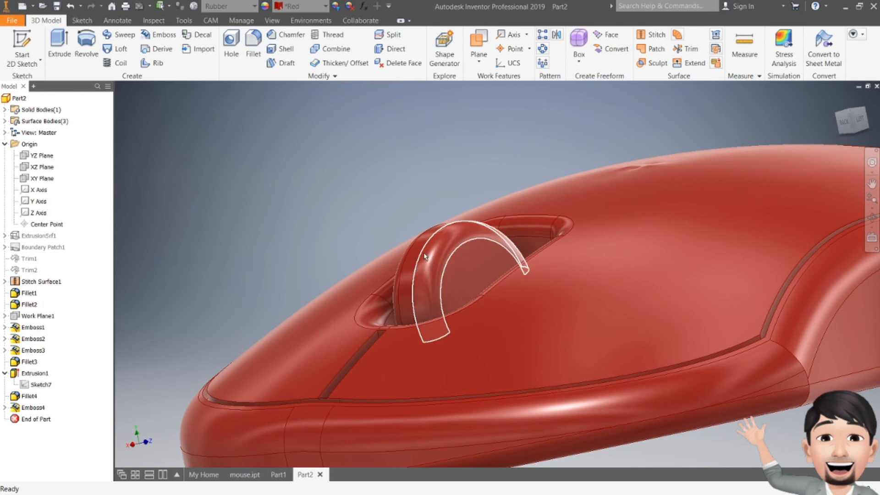
{"action": "mouse_move", "coordinate": [439, 271]}
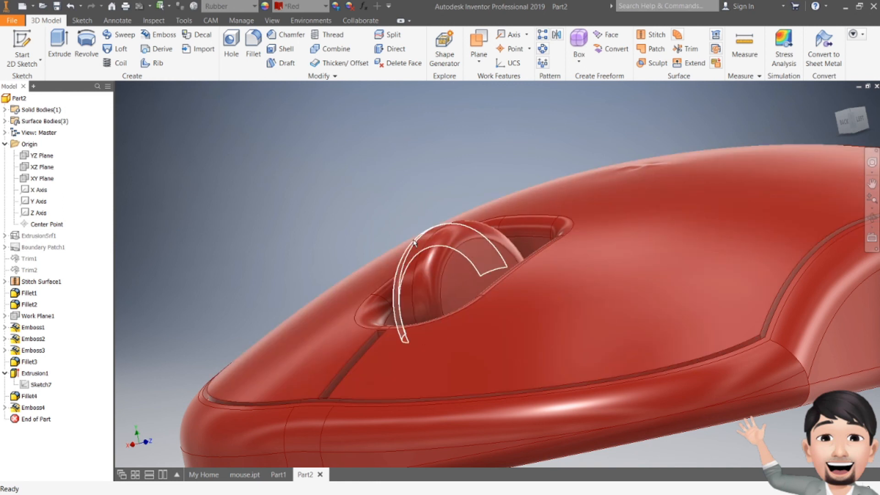
{"action": "left_click", "coordinate": [845, 130]}
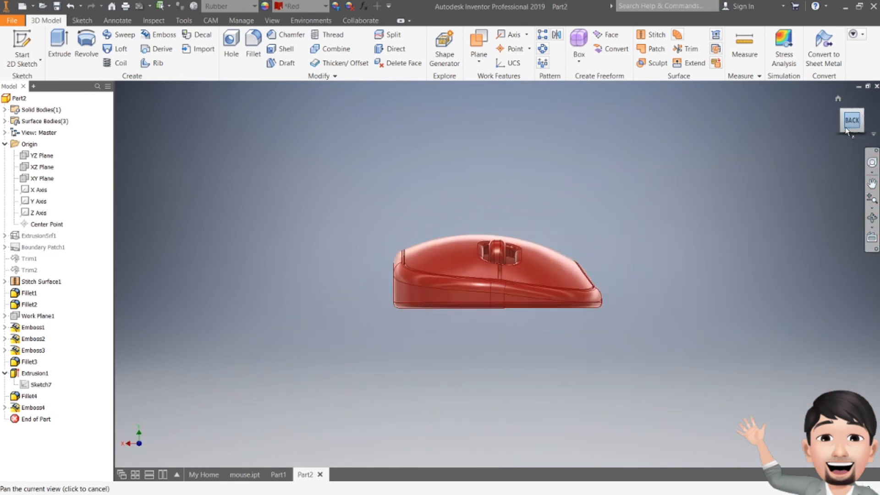
{"action": "left_click", "coordinate": [855, 106]}
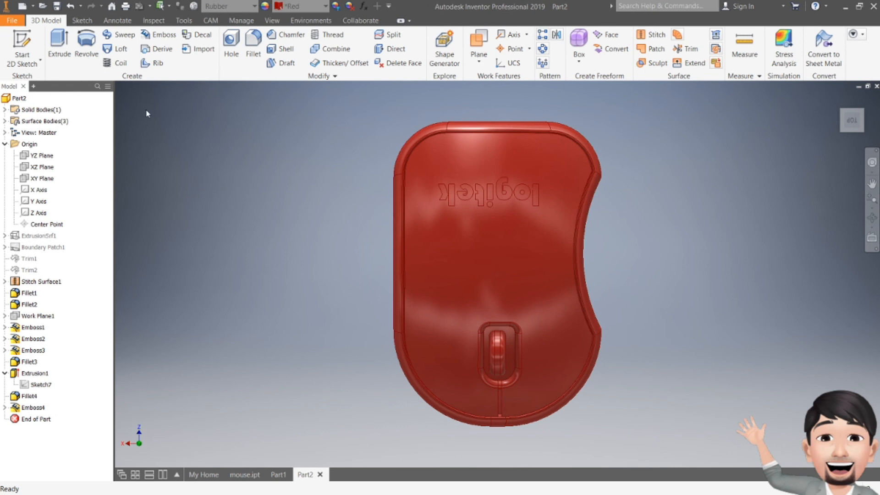
- Start a sketch on Work Plane1 and draw a small, narrow upright two-point rectangle along the left side of the scroll wheel
{"action": "left_click", "coordinate": [22, 50]}
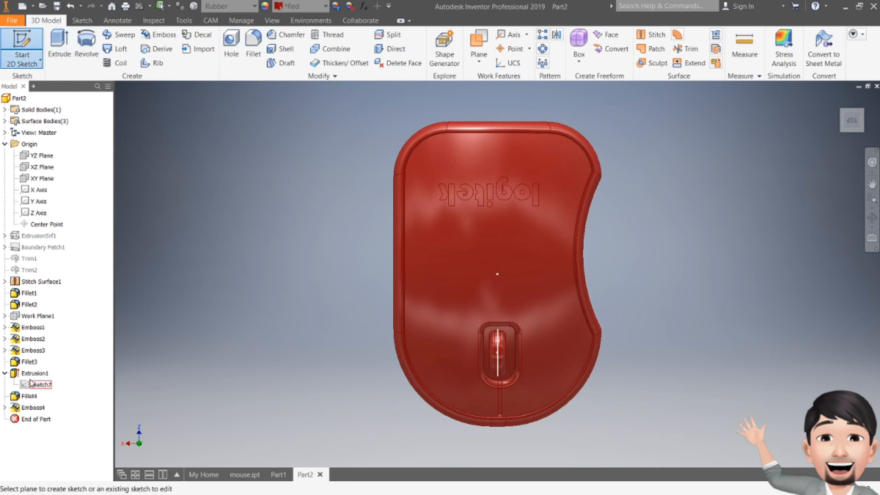
{"action": "left_click", "coordinate": [36, 316]}
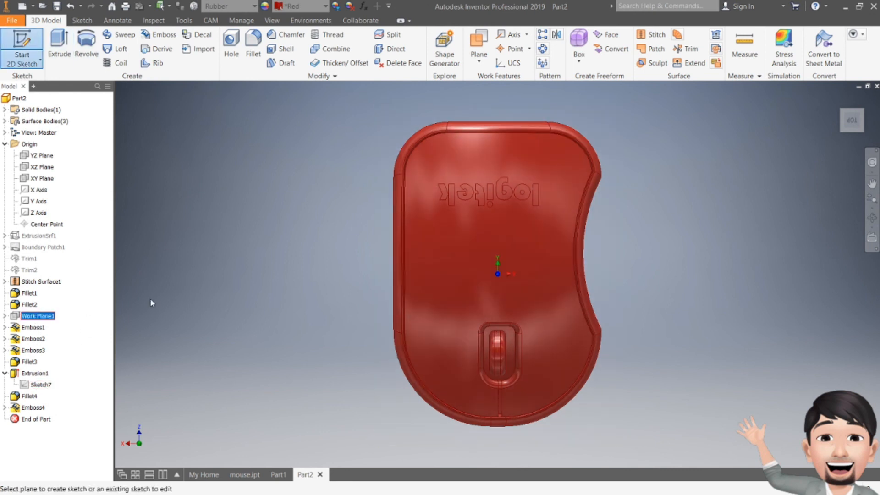
{"action": "scroll", "coordinate": [512, 356], "scroll_direction": "up", "scroll_amount": 6}
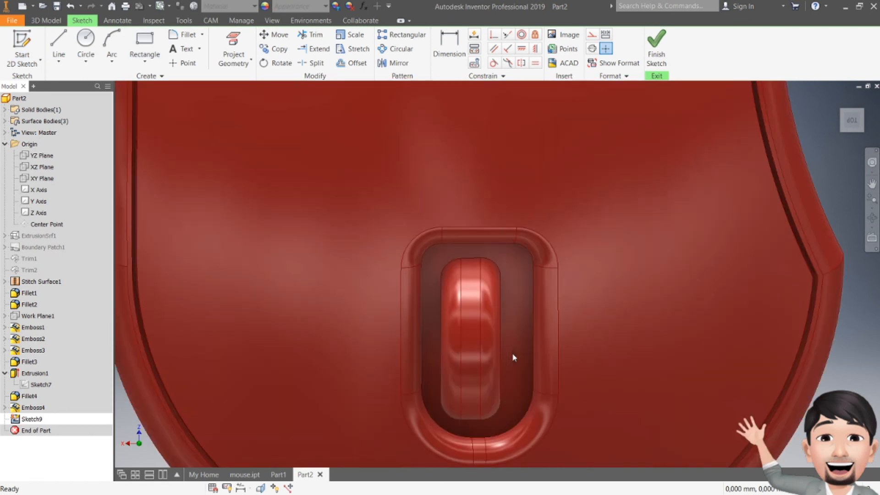
{"action": "middle_click_drag", "start_coordinate": [490, 306], "coordinate": [464, 257]}
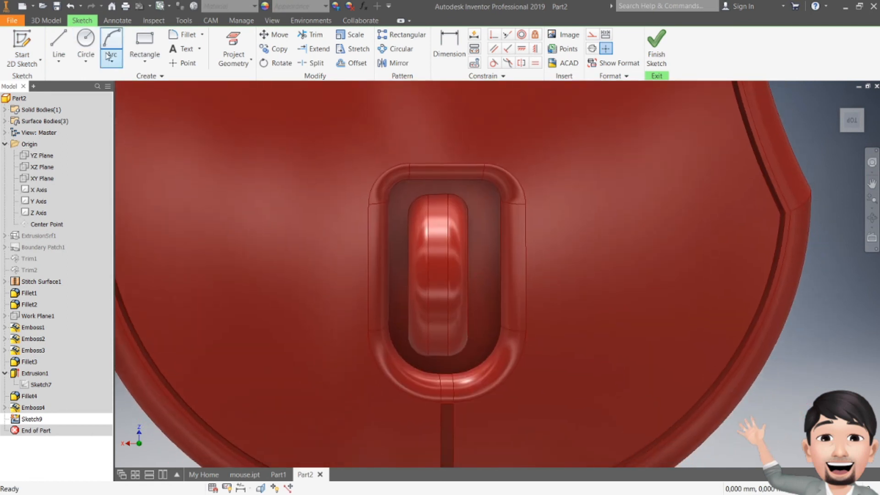
{"action": "left_click", "coordinate": [138, 62]}
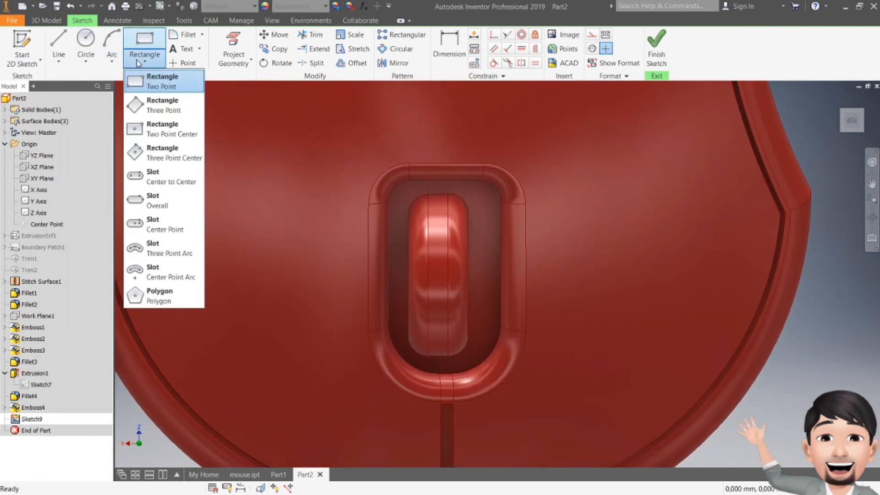
{"action": "left_click", "coordinate": [154, 82]}
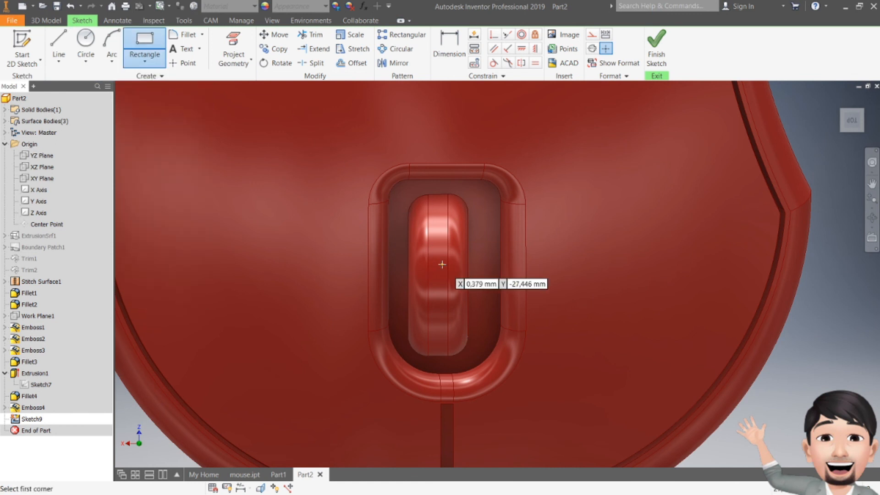
{"action": "scroll", "coordinate": [383, 259], "scroll_direction": "up", "scroll_amount": 5}
{"action": "scroll", "coordinate": [383, 259], "scroll_direction": "down", "scroll_amount": 5}
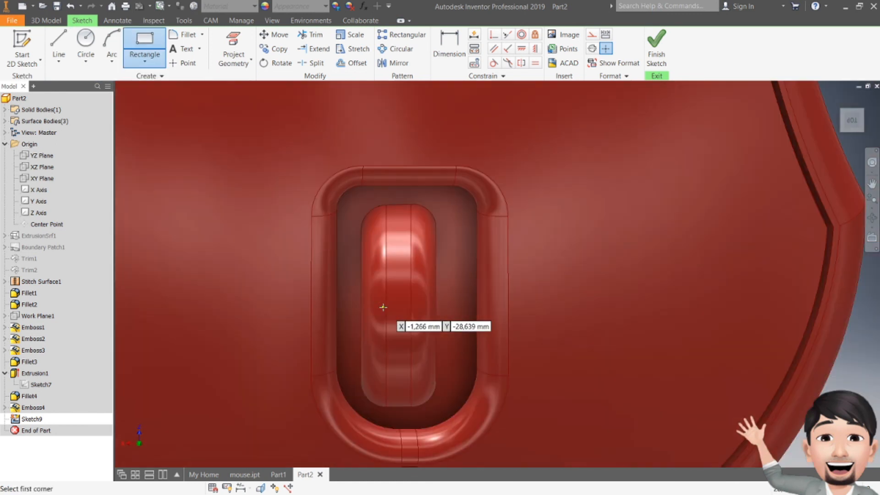
{"action": "left_click", "coordinate": [364, 291]}
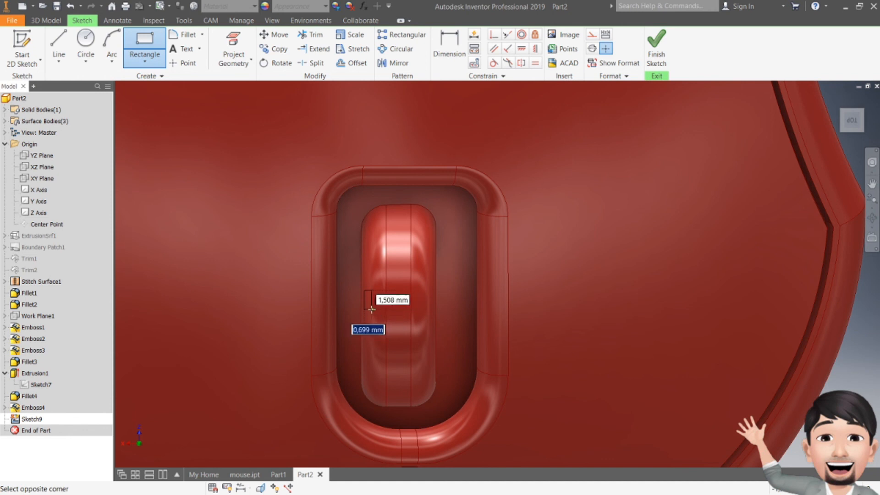
{"action": "left_click", "coordinate": [370, 327]}
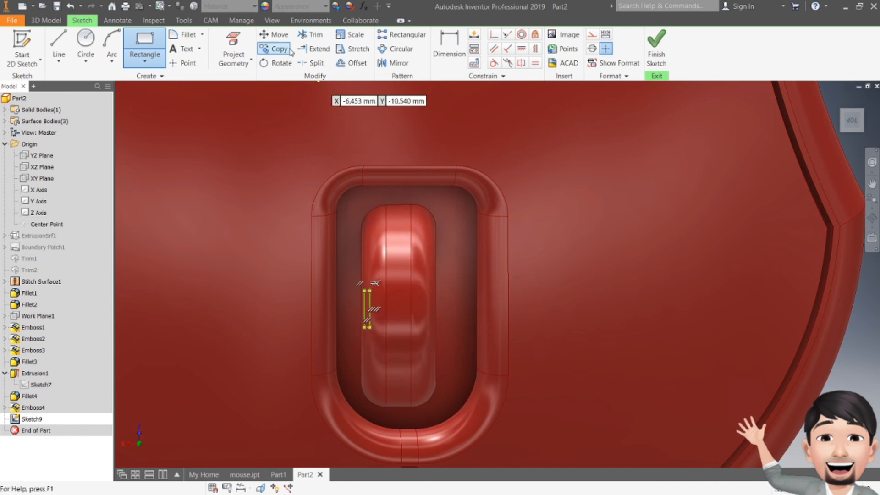
- Rotate the narrow rectangle about its lower right corner so it slants down toward the scroll wheel's centerline
{"action": "left_click", "coordinate": [277, 36]}
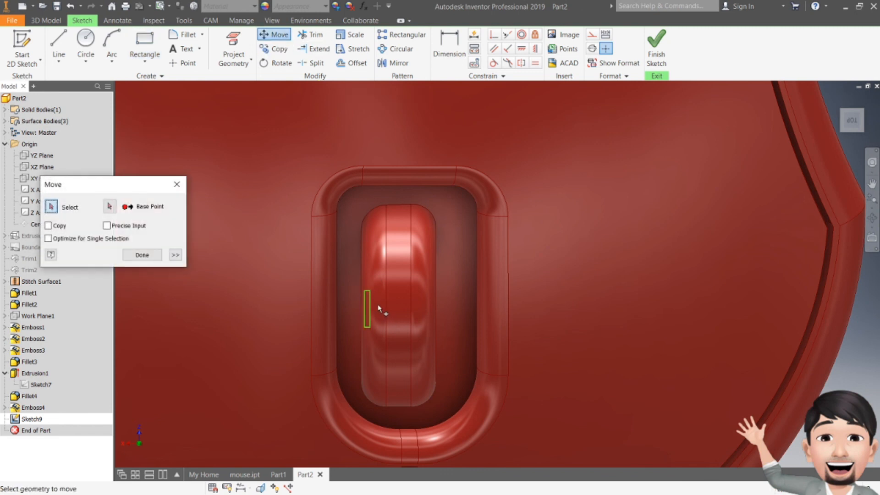
{"action": "key", "text": "Escape"}
{"action": "left_click", "coordinate": [277, 63]}
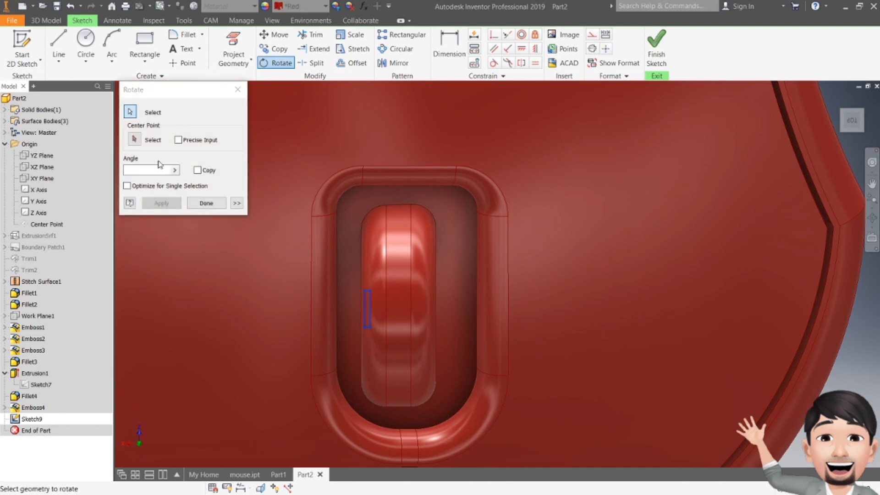
{"action": "left_click", "coordinate": [367, 302]}
{"action": "left_click", "coordinate": [370, 327]}
{"action": "left_click", "coordinate": [375, 273]}
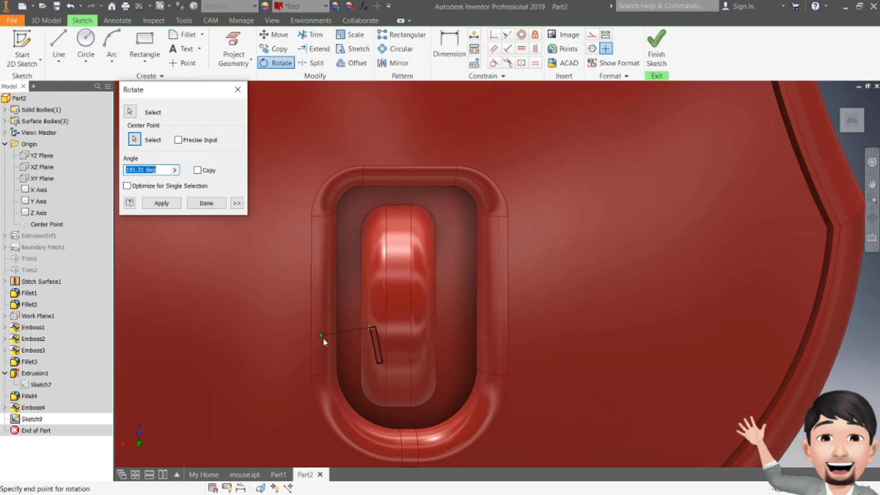
{"action": "left_click", "coordinate": [334, 357]}
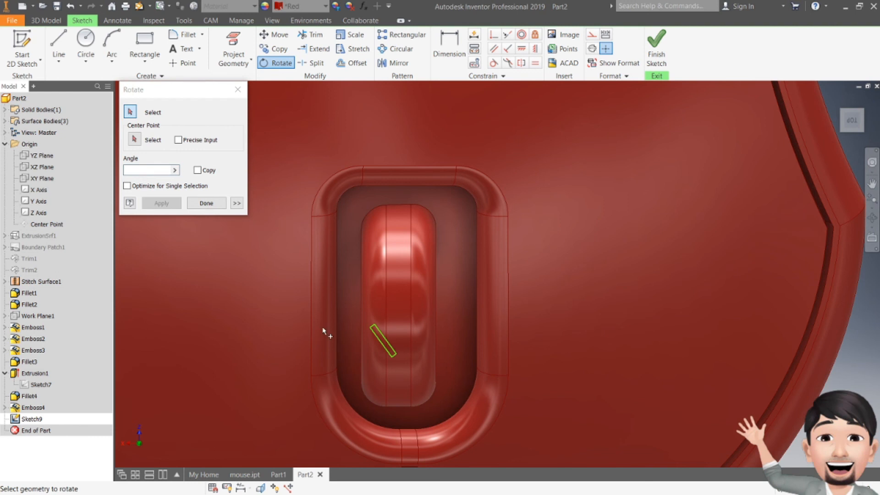
{"action": "key", "text": "Escape"}
- Move the slanted rectangle up by its lower end corner to about the middle of the scroll wheel's length
{"action": "left_click", "coordinate": [274, 36]}
{"action": "left_click", "coordinate": [372, 326]}
{"action": "left_click", "coordinate": [112, 209]}
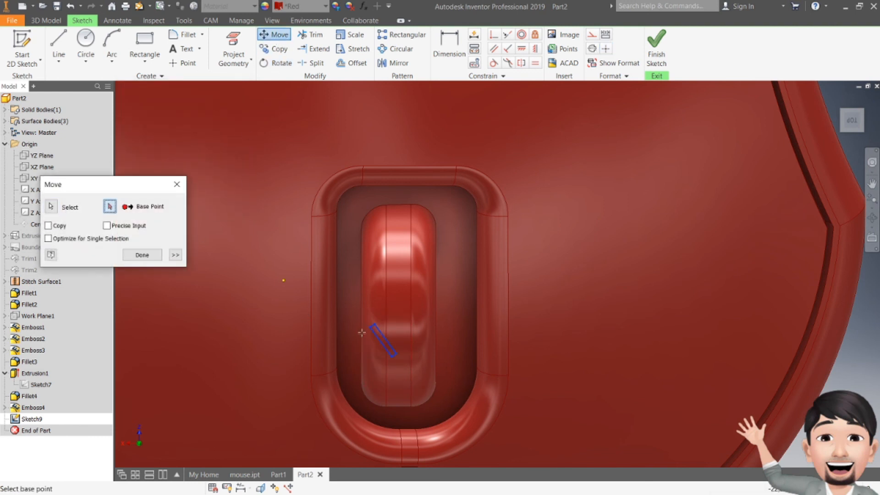
{"action": "left_click", "coordinate": [397, 354]}
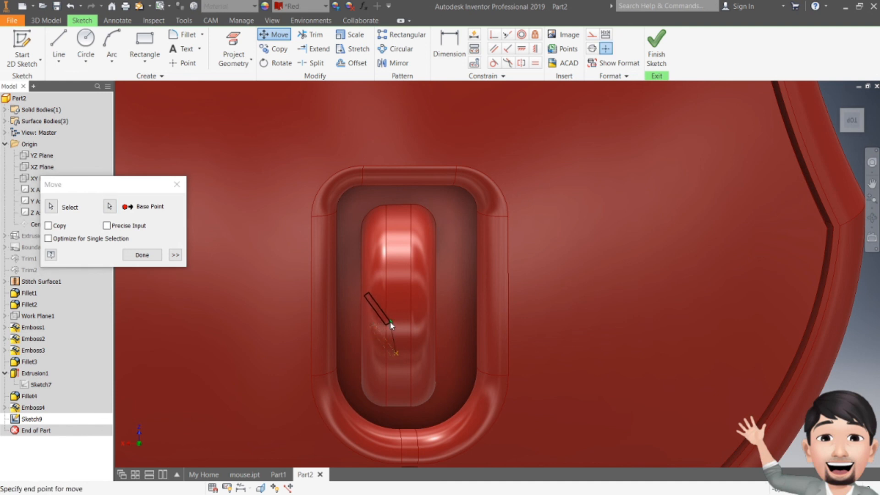
{"action": "left_click", "coordinate": [389, 309]}
{"action": "left_click", "coordinate": [142, 254]}
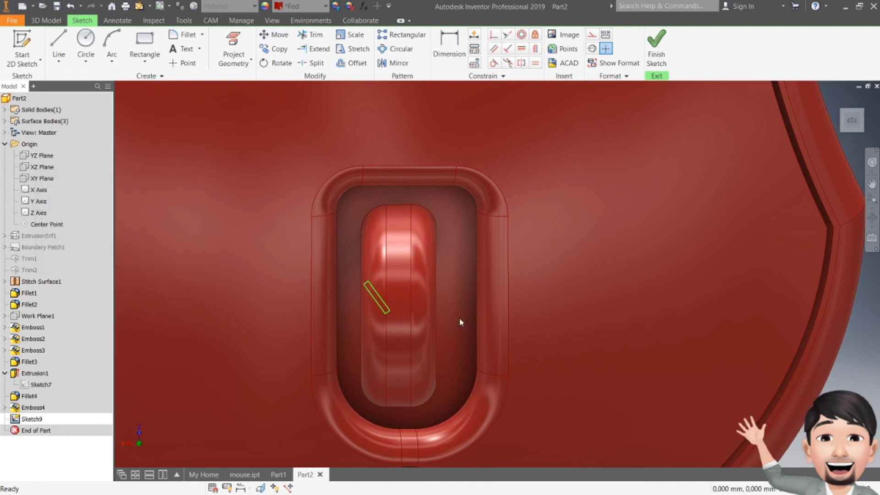
- Project the scroll wheel's upper end edge into the sketch and draw a short vertical line down from its midpoint
{"action": "left_click", "coordinate": [58, 43]}
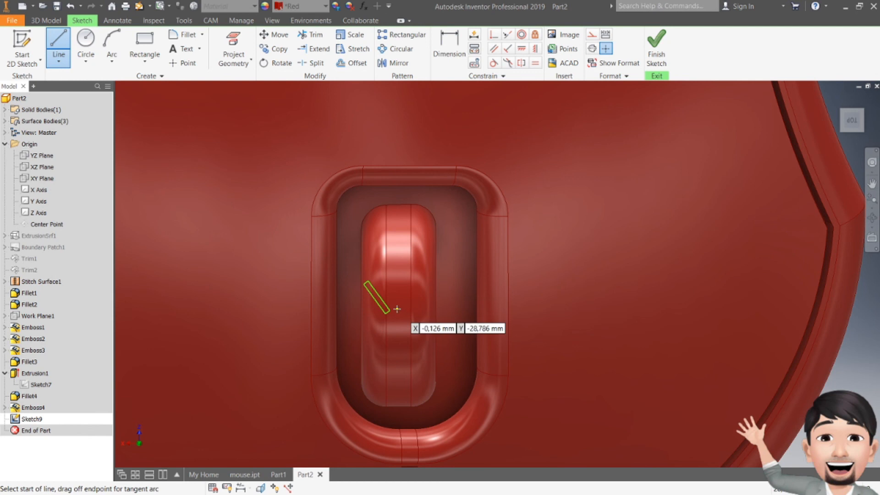
{"action": "left_click", "coordinate": [233, 48]}
{"action": "left_click", "coordinate": [398, 204]}
{"action": "key", "text": "l"}
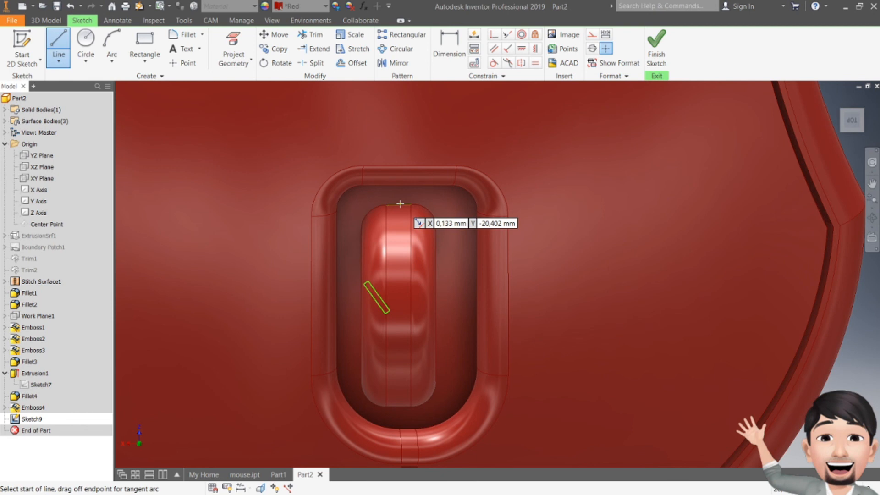
{"action": "left_click", "coordinate": [400, 205]}
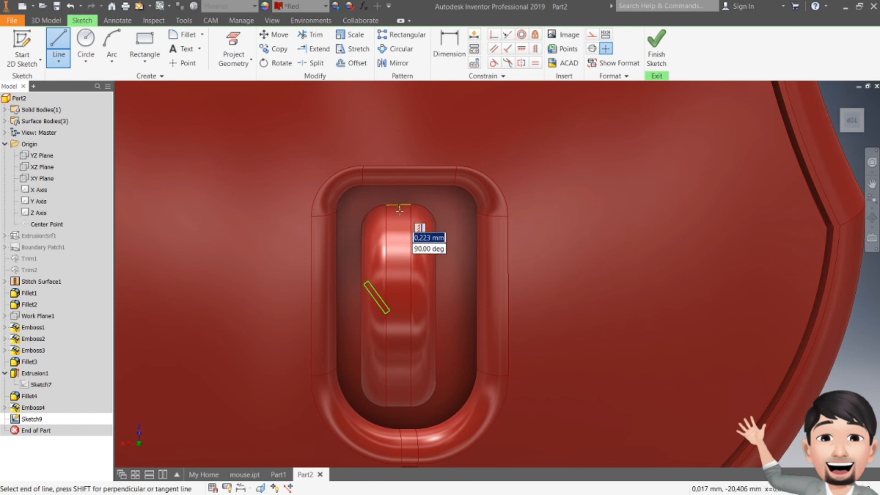
{"action": "left_click", "coordinate": [399, 231]}
{"action": "key", "text": "Escape"}
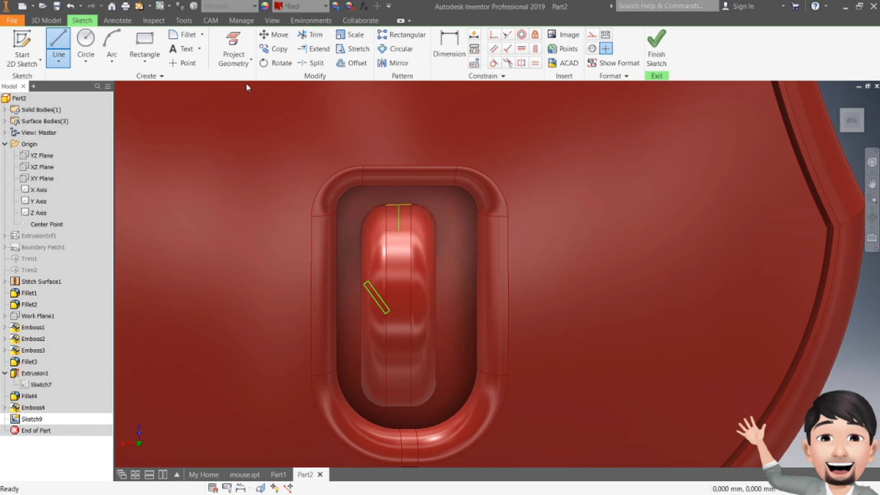
- Mirror the slanted rectangle across the short vertical line, remove the helper lines and finish the sketch
{"action": "left_click", "coordinate": [394, 62]}
{"action": "left_click", "coordinate": [378, 297]}
{"action": "left_click", "coordinate": [208, 124]}
{"action": "left_click", "coordinate": [398, 226]}
{"action": "left_click", "coordinate": [193, 160]}
{"action": "left_click", "coordinate": [238, 160]}
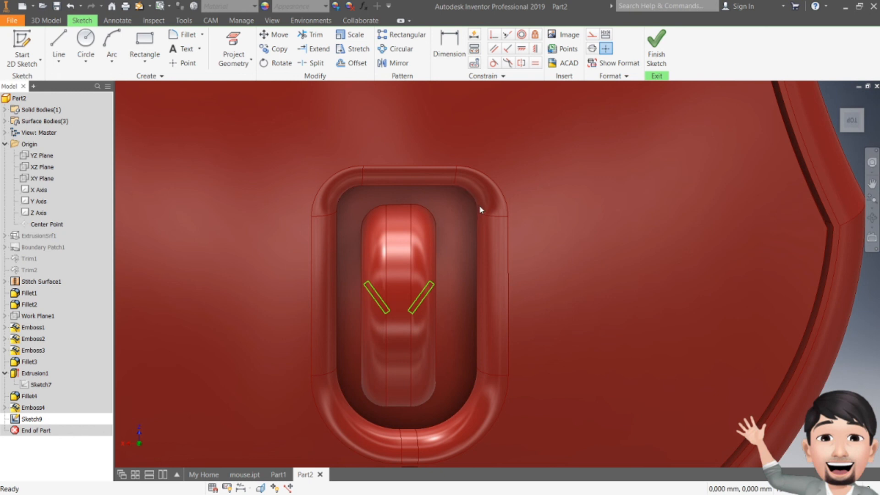
{"action": "left_click", "coordinate": [656, 49]}
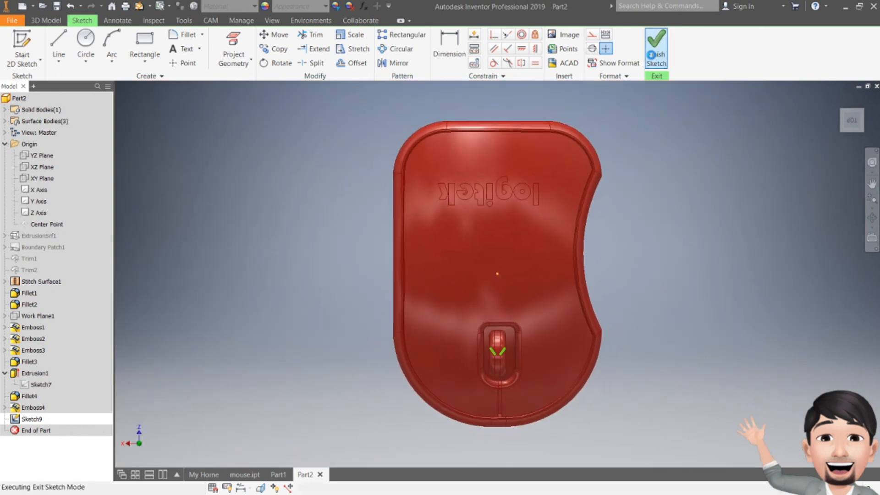
- Emboss both slanted rectangles onto the scroll wheel as an Engrave from Face with a depth of 0.3 mm
{"action": "left_click_drag", "start_coordinate": [854, 124], "coordinate": [820, 94]}
{"action": "left_click", "coordinate": [158, 34]}
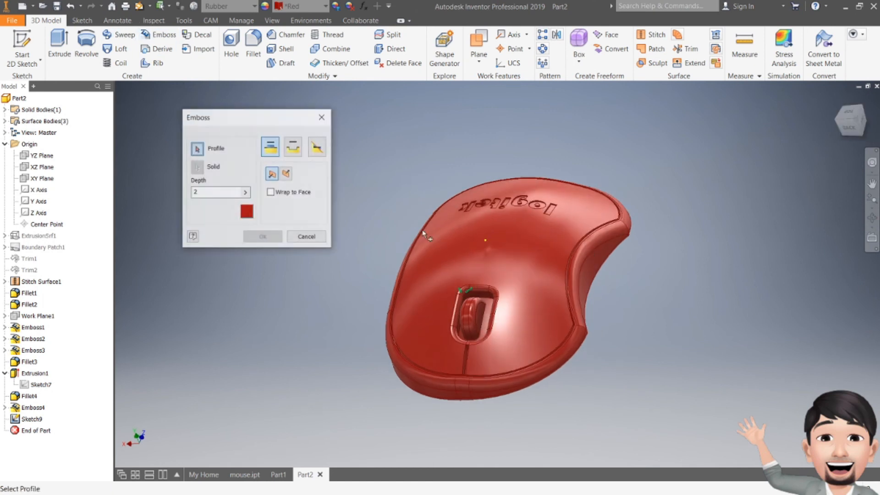
{"action": "scroll", "coordinate": [468, 288], "scroll_direction": "up", "scroll_amount": 3}
{"action": "scroll", "coordinate": [468, 288], "scroll_direction": "up", "scroll_amount": 2}
{"action": "left_click", "coordinate": [465, 306]}
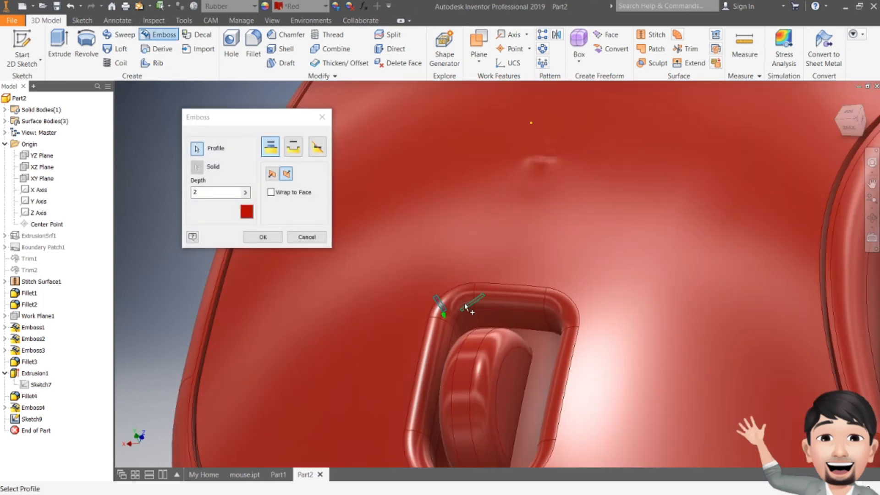
{"action": "left_click", "coordinate": [470, 306]}
{"action": "left_click", "coordinate": [293, 146]}
{"action": "left_click_drag", "start_coordinate": [205, 192], "coordinate": [172, 193]}
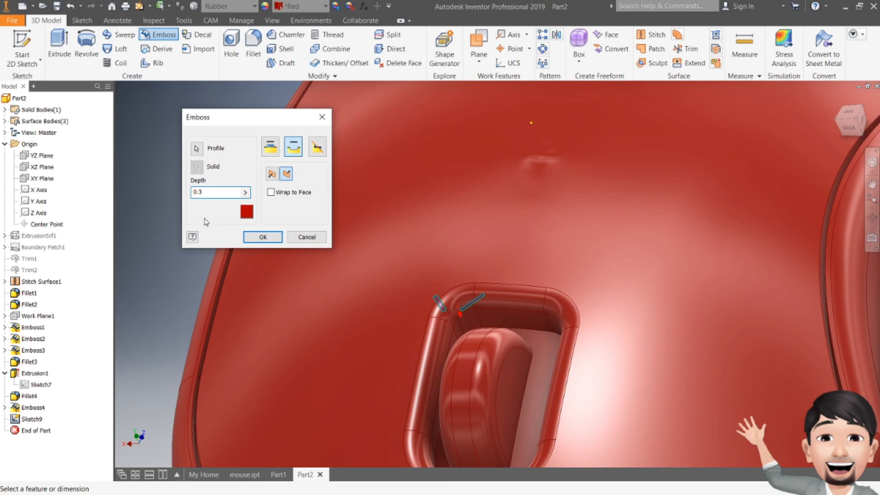
{"action": "left_click", "coordinate": [262, 237]}
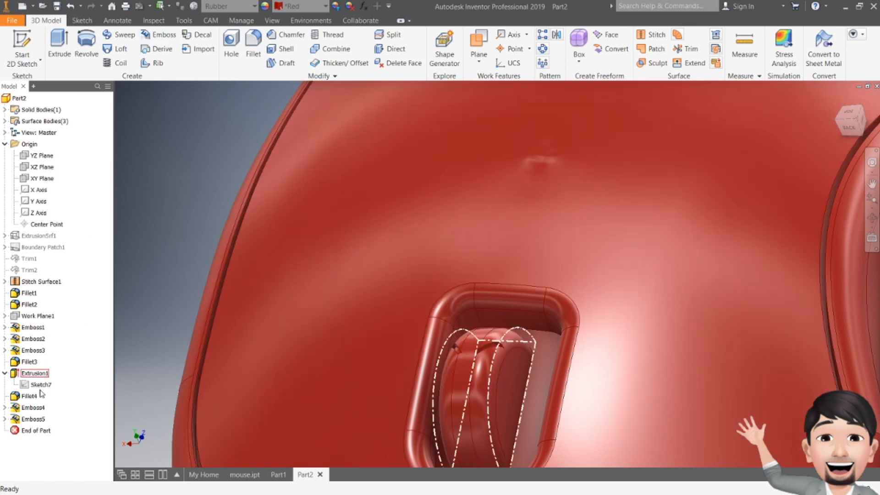
- Change the new tread feature from an engraving to Emboss from Face so the two bars are raised
{"action": "double_click", "coordinate": [33, 418]}
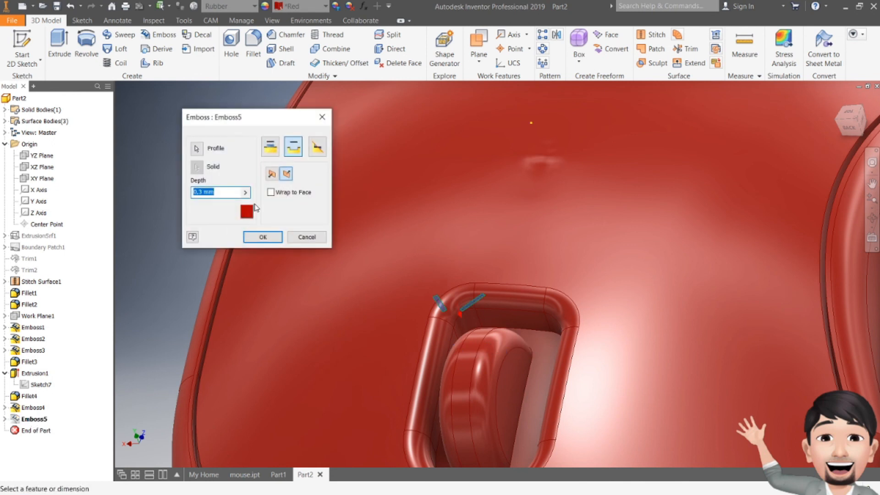
{"action": "left_click", "coordinate": [270, 147]}
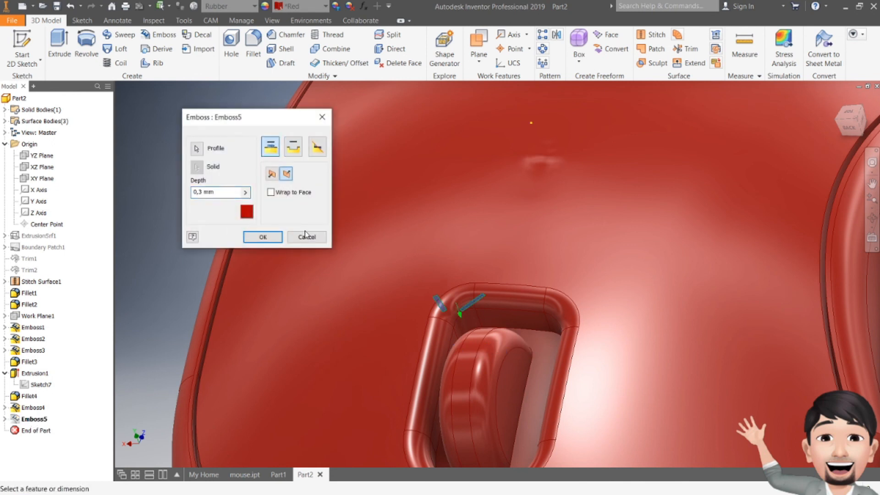
{"action": "left_click", "coordinate": [263, 238]}
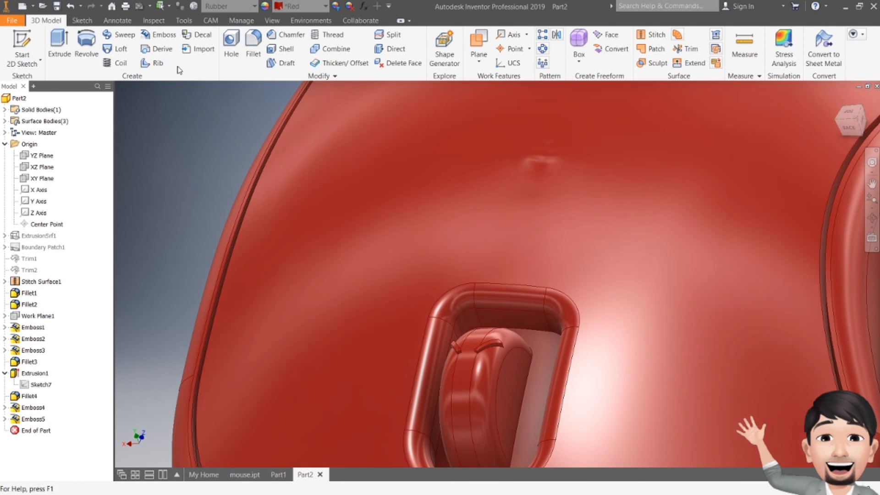
- Create a circular pattern of the raised tread pair around the scroll wheel's axis with 20 occurrences over 360 degrees
{"action": "left_click", "coordinate": [543, 49]}
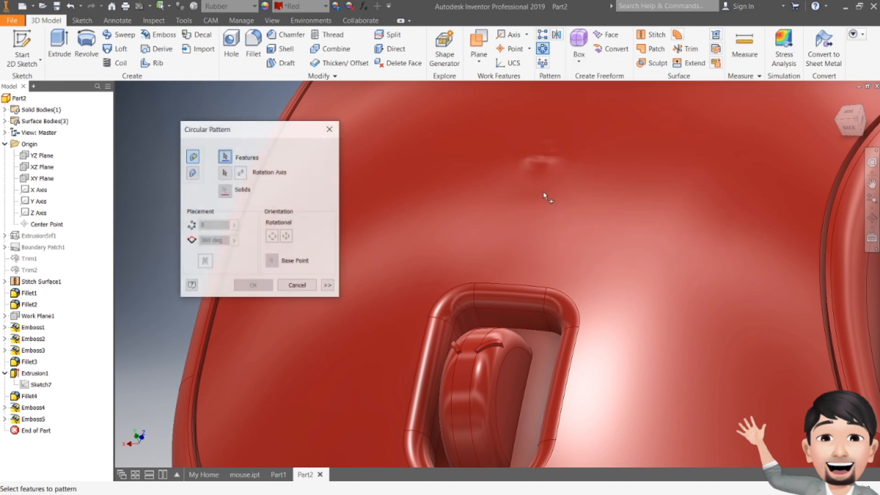
{"action": "left_click", "coordinate": [490, 351]}
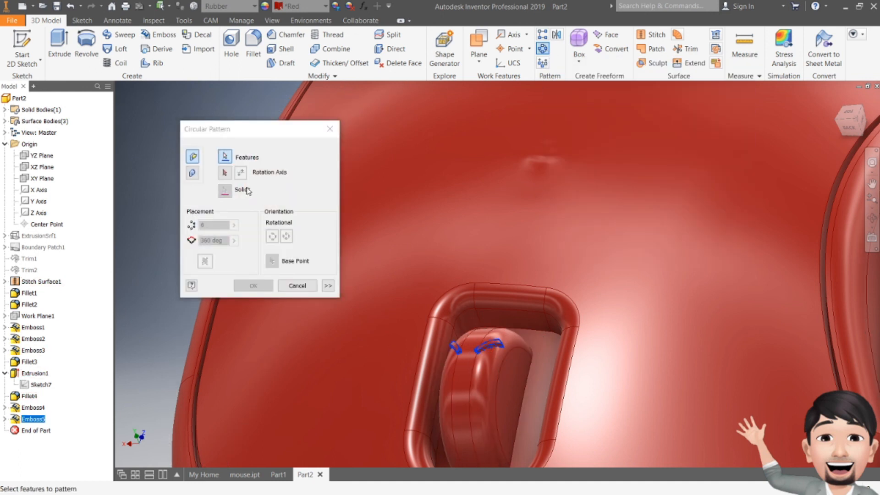
{"action": "left_click", "coordinate": [224, 173]}
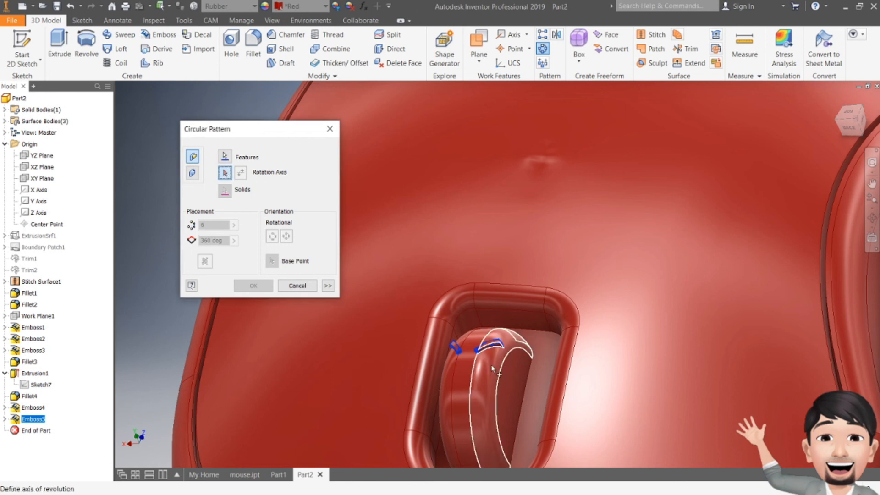
{"action": "left_click", "coordinate": [499, 374]}
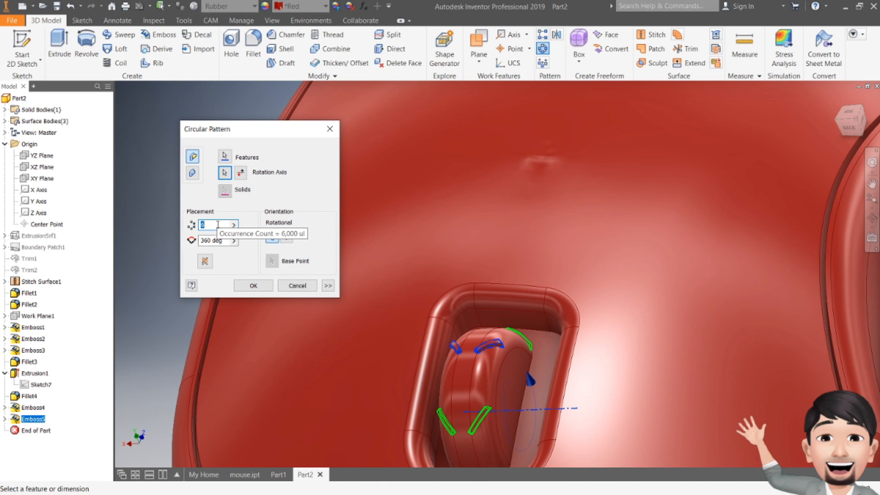
{"action": "type", "text": "12"}
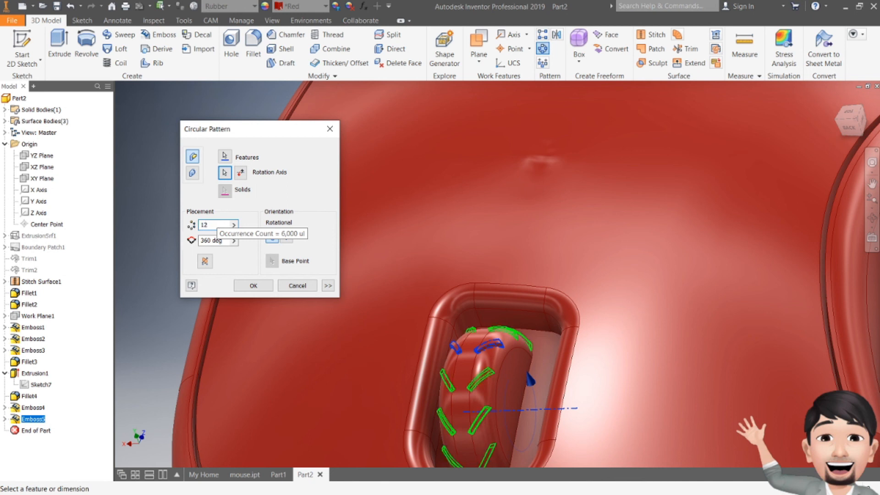
{"action": "key", "text": "BackSpace"}
{"action": "type", "text": "5"}
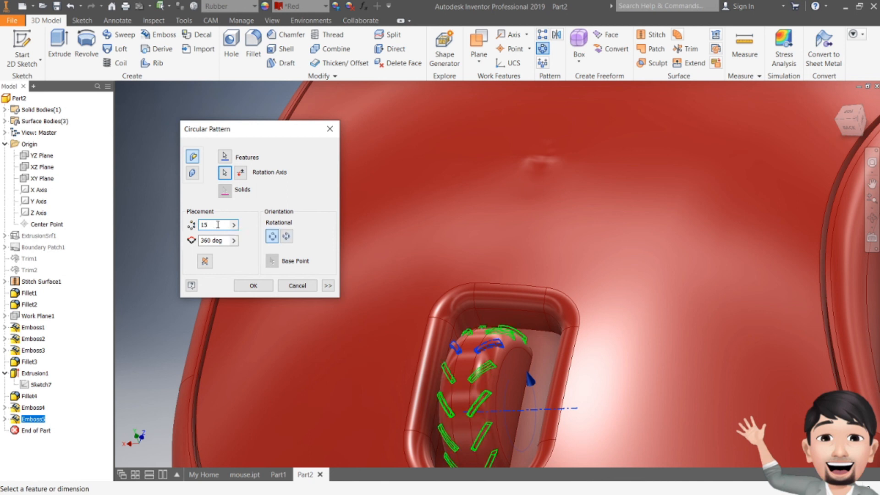
{"action": "key", "text": "BackSpace"}
{"action": "type", "text": "20"}
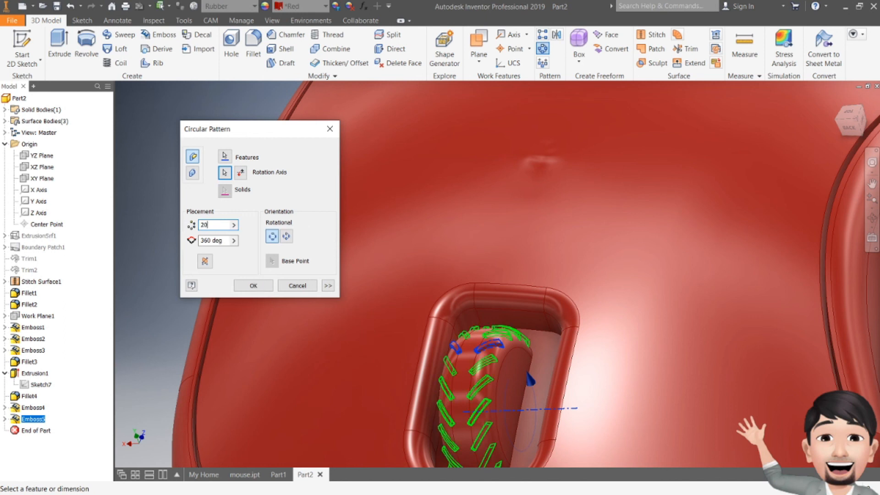
{"action": "left_click", "coordinate": [253, 285]}
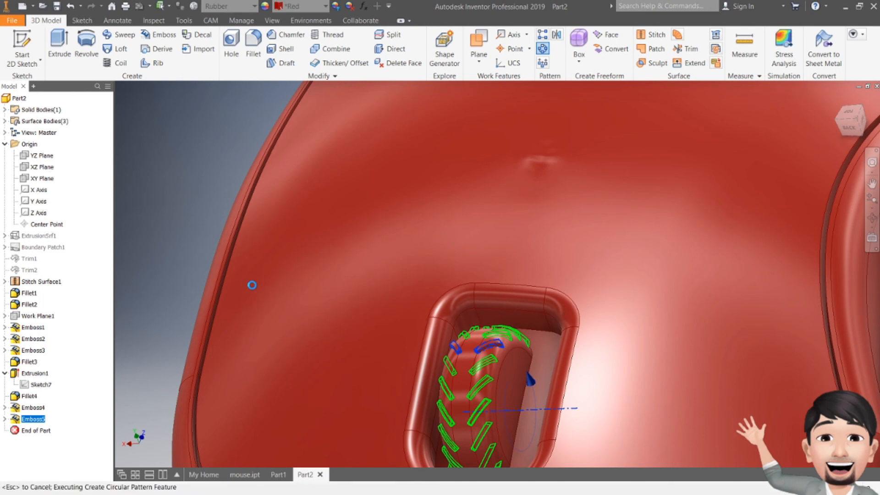
- Examine the patterned scroll wheel treads from above, from the side and from a low oblique angle
{"action": "middle_click_drag", "start_coordinate": [561, 294], "coordinate": [529, 187]}
{"action": "mouse_move", "coordinate": [852, 128]}
{"action": "left_mouse_down"}
{"action": "mouse_move", "coordinate": [868, 98]}
{"action": "mouse_move", "coordinate": [847, 130]}
{"action": "left_mouse_up"}
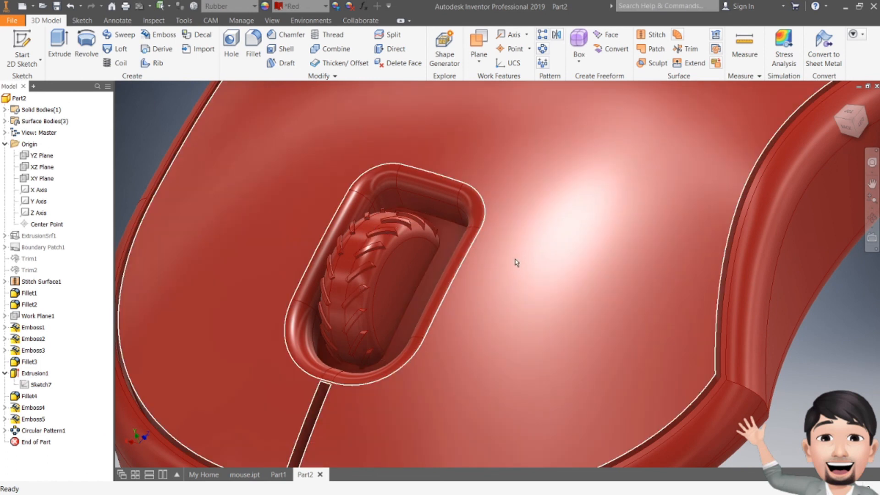
{"action": "mouse_move", "coordinate": [530, 278]}
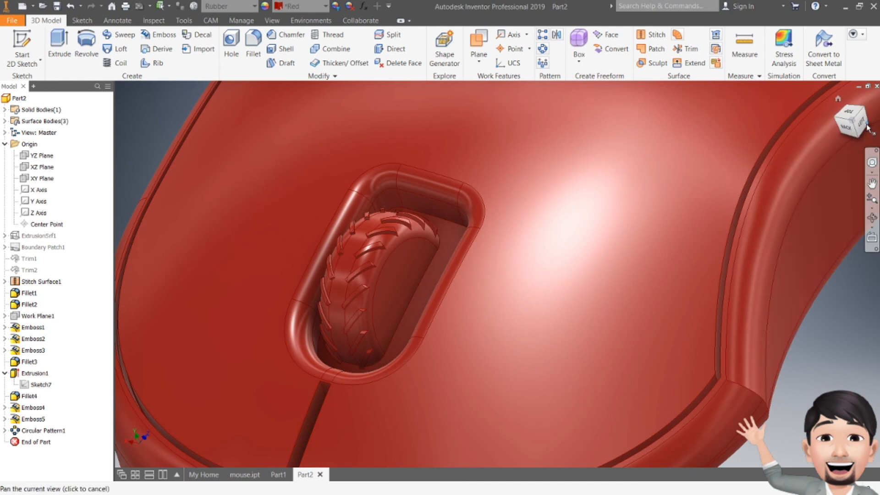
{"action": "left_click", "coordinate": [862, 125]}
{"action": "scroll", "coordinate": [479, 233], "scroll_direction": "down", "scroll_amount": 5}
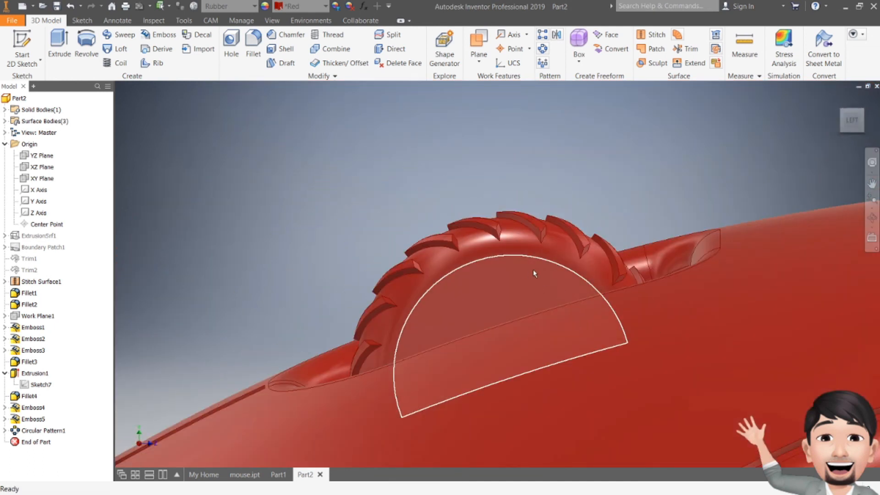
{"action": "left_click_drag", "start_coordinate": [840, 127], "coordinate": [863, 127]}
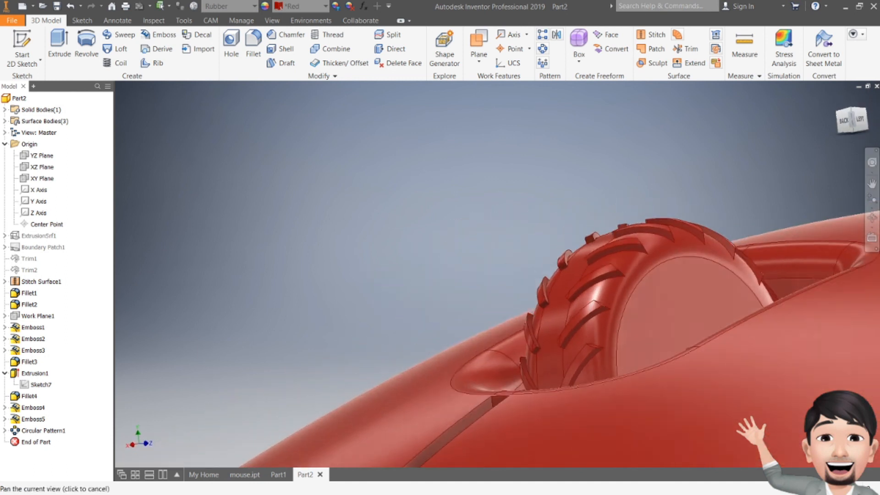
{"action": "middle_click_drag", "start_coordinate": [640, 246], "coordinate": [640, 286]}
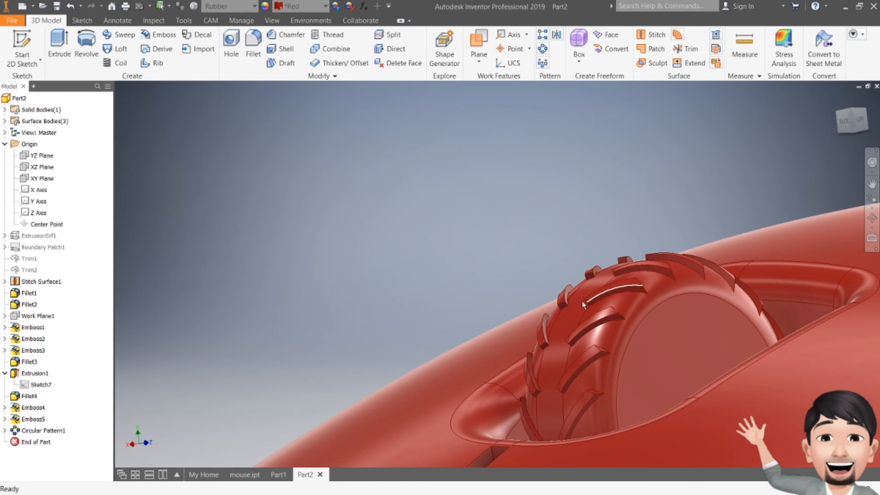
- Examine the whole mouse from an elevated oblique view, with the scroll wheel, logo and side curve in sight
{"action": "left_click_drag", "start_coordinate": [843, 128], "coordinate": [832, 161]}
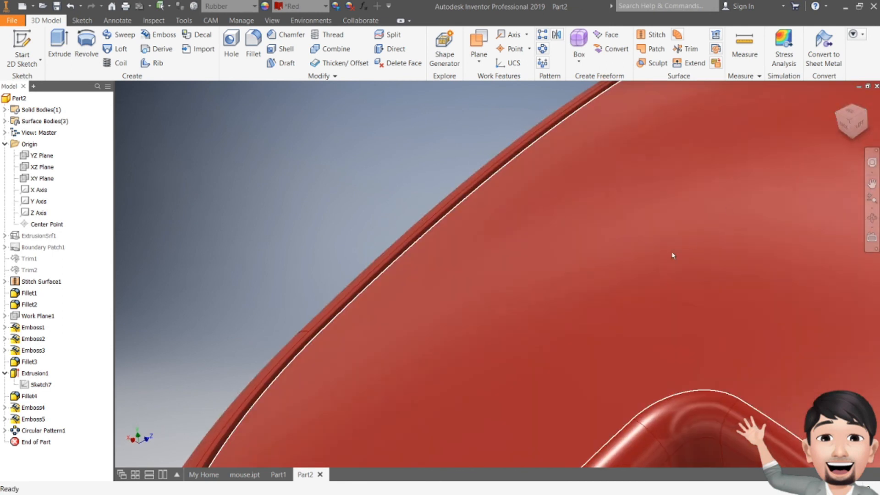
{"action": "scroll", "coordinate": [672, 256], "scroll_direction": "up", "scroll_amount": 5}
{"action": "middle_click_drag", "start_coordinate": [669, 285], "coordinate": [557, 276]}
{"action": "middle_click_drag", "start_coordinate": [695, 314], "coordinate": [520, 310]}
{"action": "scroll", "coordinate": [564, 256], "scroll_direction": "up", "scroll_amount": 4}
{"action": "middle_click_drag", "start_coordinate": [613, 323], "coordinate": [603, 297]}
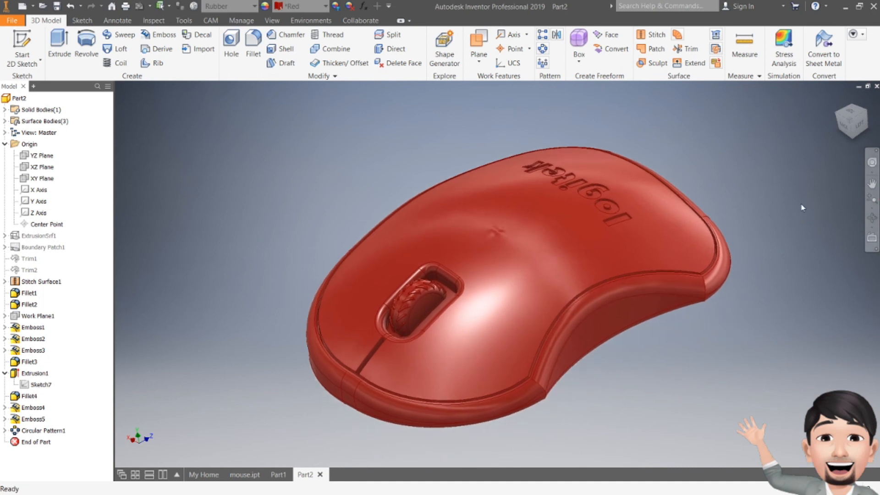
{"action": "left_click", "coordinate": [840, 129]}
{"action": "mouse_move", "coordinate": [503, 275]}
{"action": "middle_mouse_down", "text": "shift"}
{"action": "mouse_move", "coordinate": [499, 330]}
{"action": "mouse_move", "coordinate": [436, 307]}
{"action": "mouse_move", "coordinate": [437, 332]}
{"action": "mouse_move", "coordinate": [502, 293]}
{"action": "middle_mouse_up", "text": "shift"}
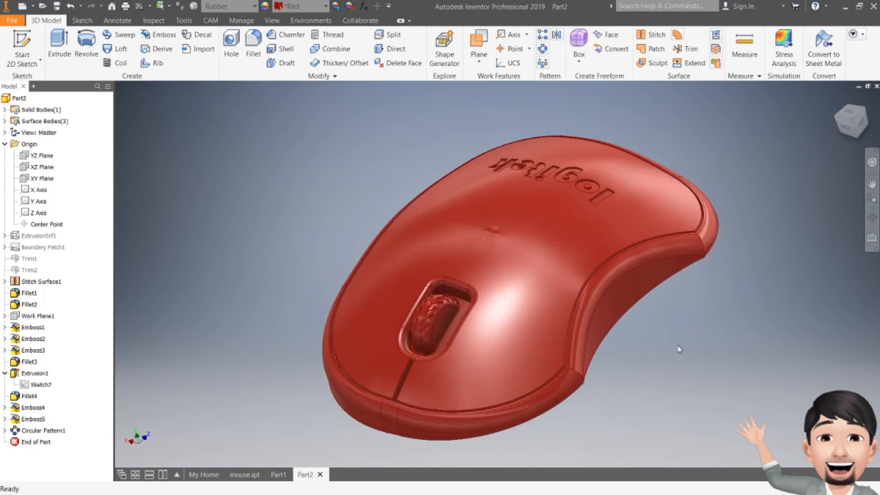